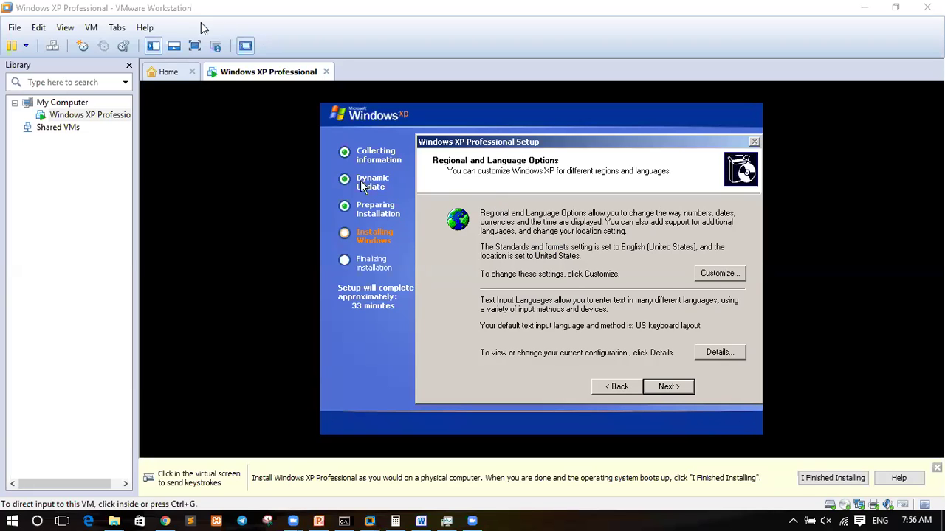
Switch the Windows XP VM to full-screen view while setup is on Regional and Language Options
click(195, 46)
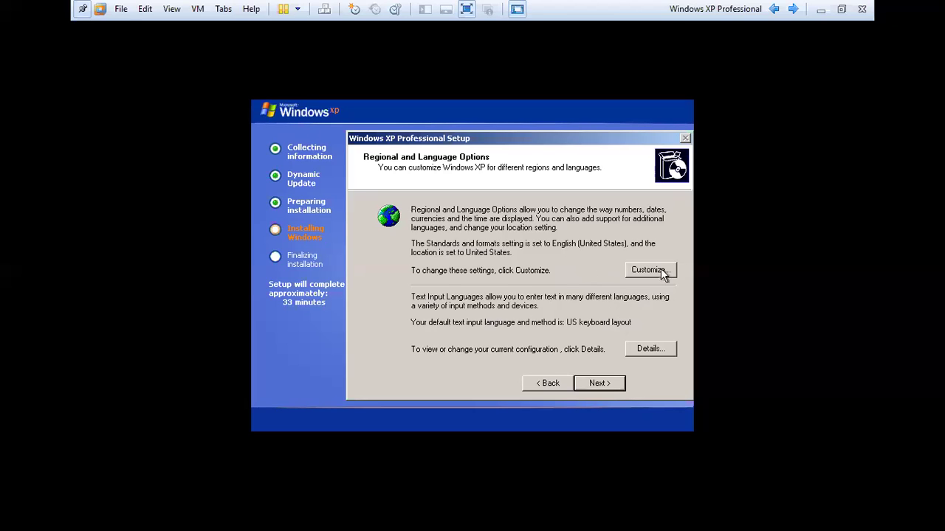
Tick complex-script and East Asian language support on the Languages tab, accepting both warnings
click(651, 271)
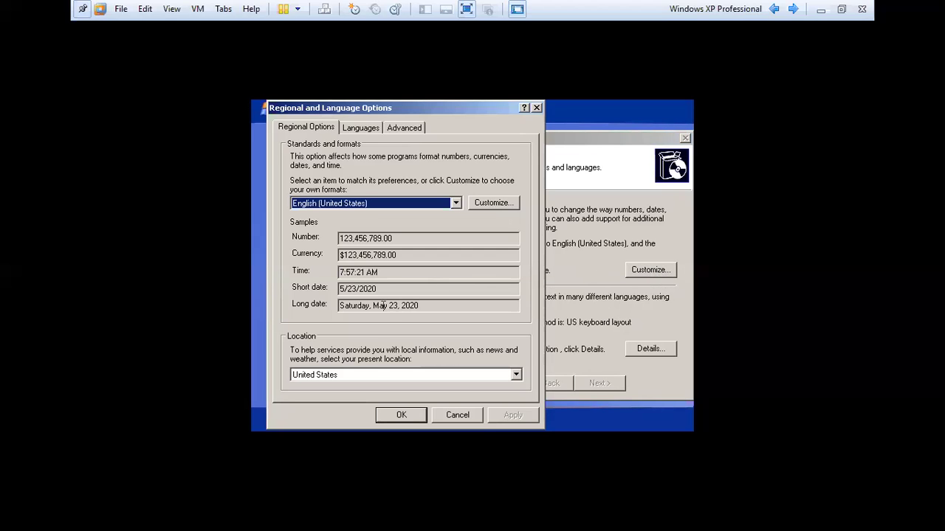
click(362, 128)
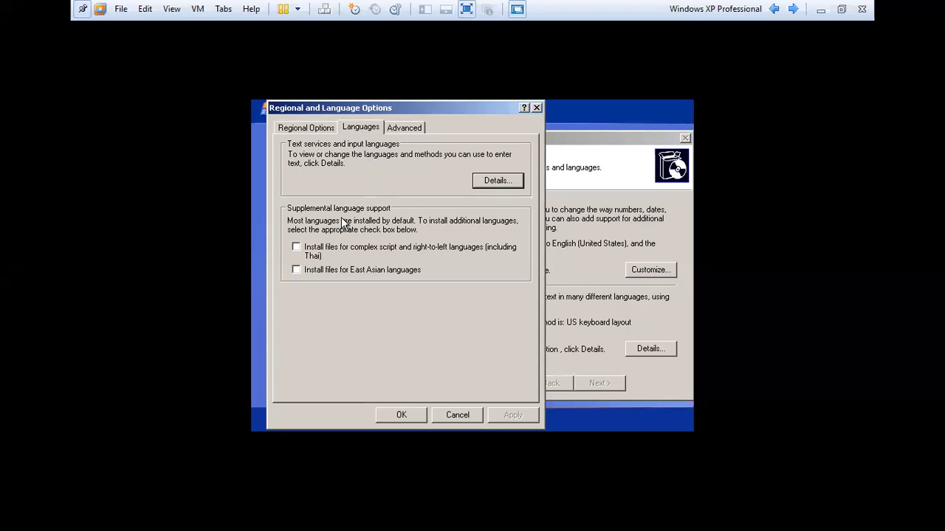
click(315, 253)
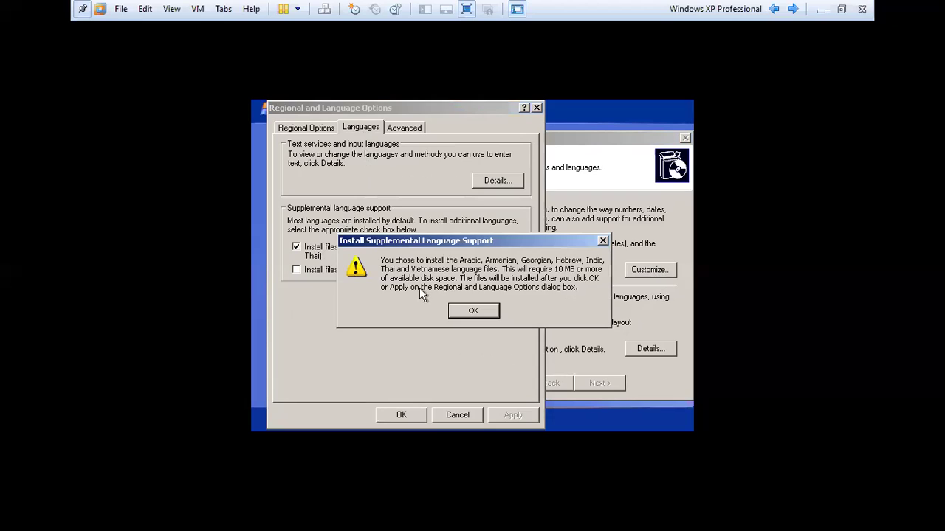
click(466, 308)
click(345, 273)
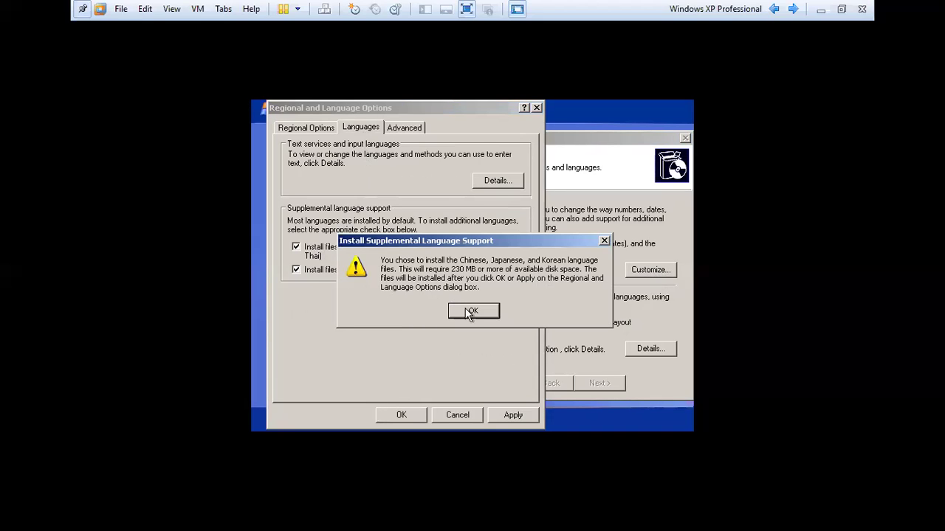
click(465, 310)
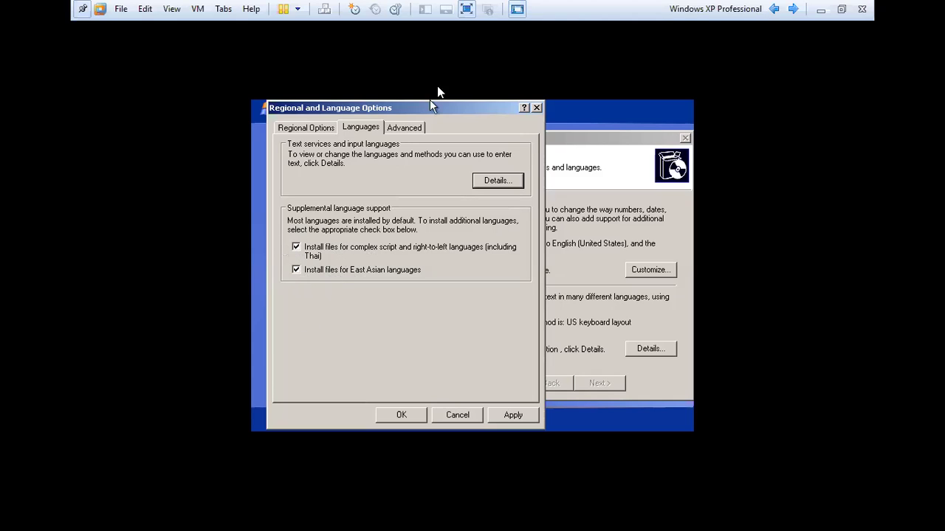
click(414, 130)
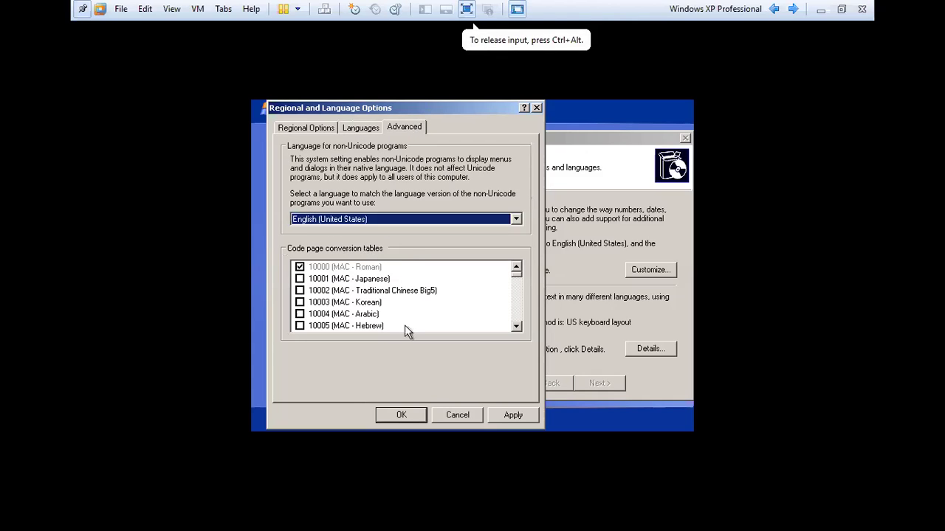
Confirm the language settings so the supplemental files install, then exit full screen
click(410, 415)
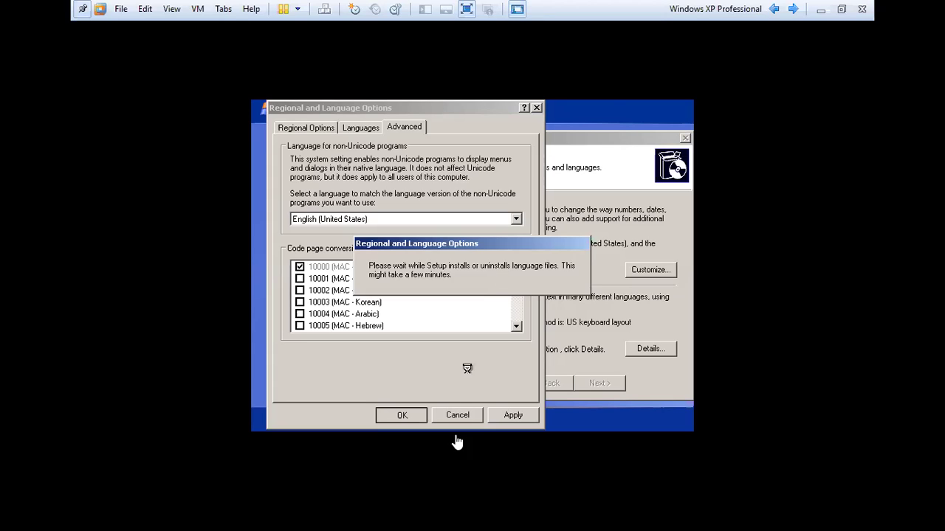
click(841, 9)
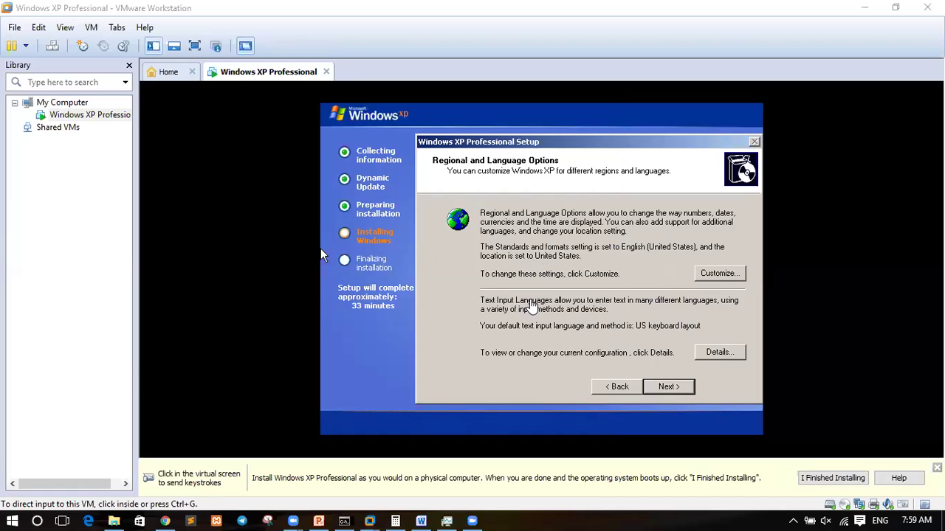
Pass the regional settings page, enter 'User' as the name, and continue to Your Product Key
click(321, 255)
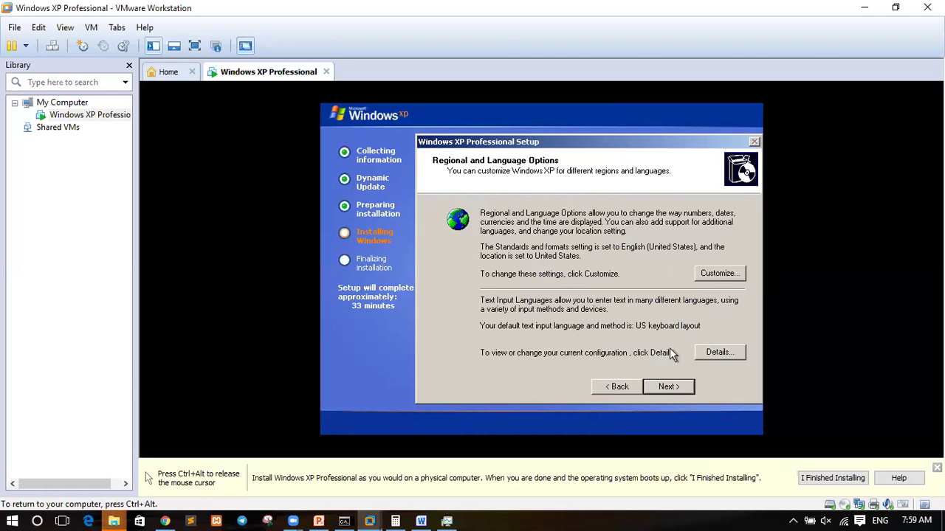
click(667, 386)
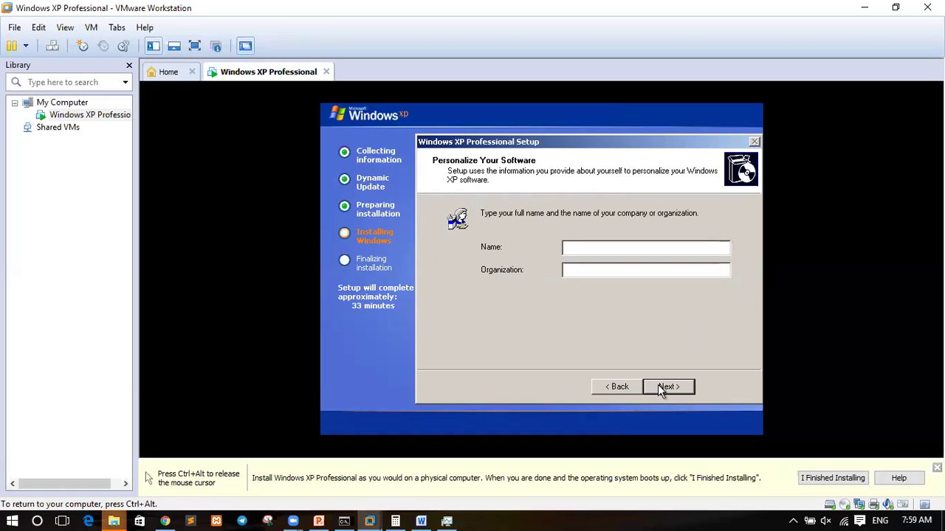
key(ctrl+alt)
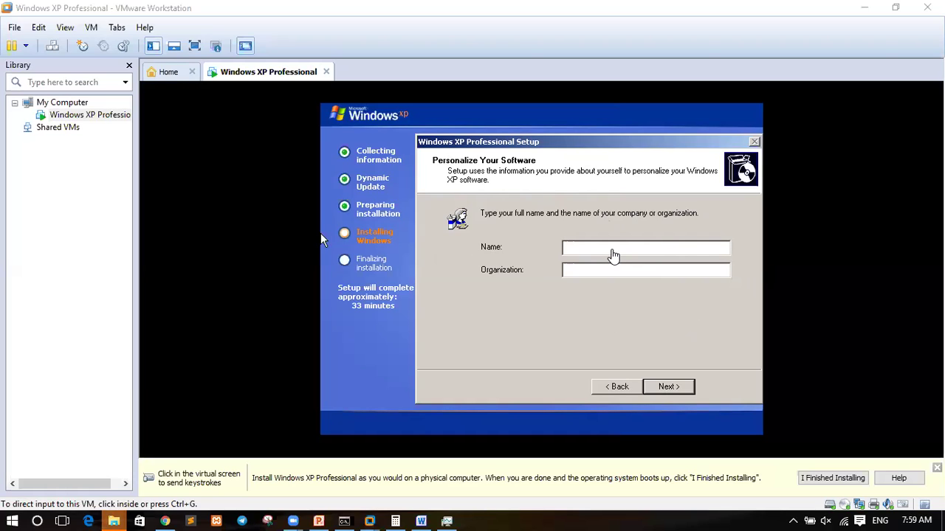
click(612, 251)
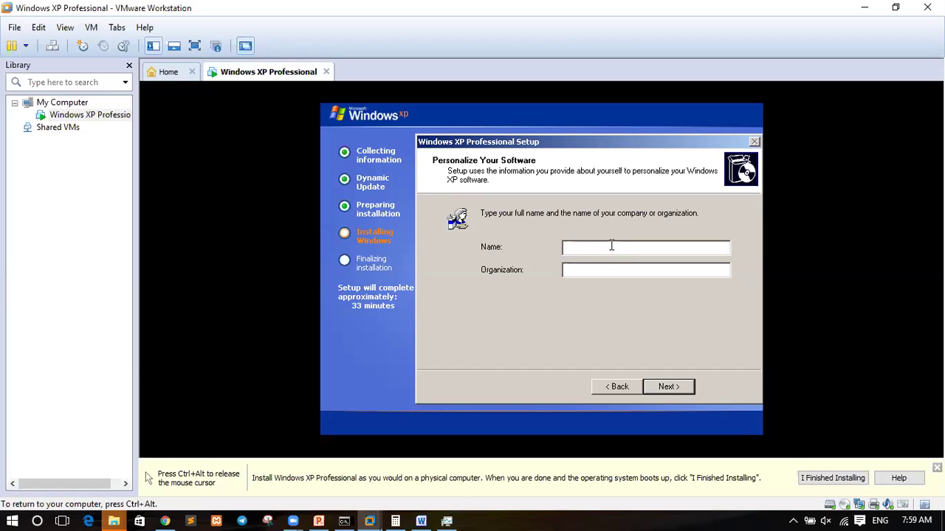
text(User)
click(615, 273)
click(668, 387)
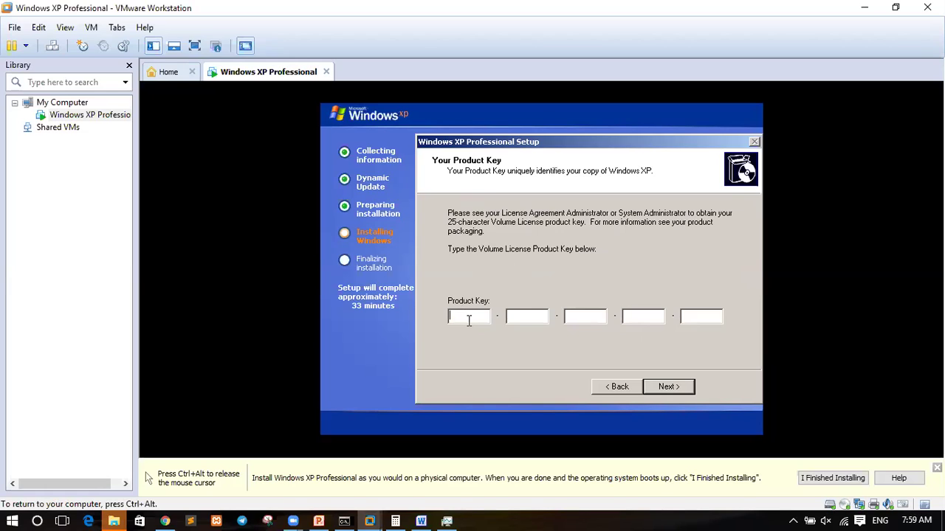
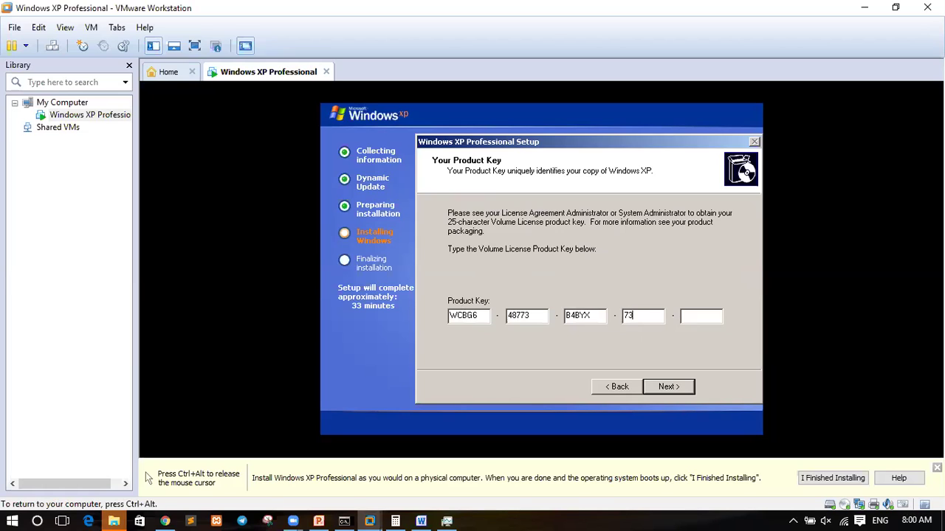
Enter the Windows XP product key, then switch to the Word notes and type an arrow (-->)
key(ctrl+alt)
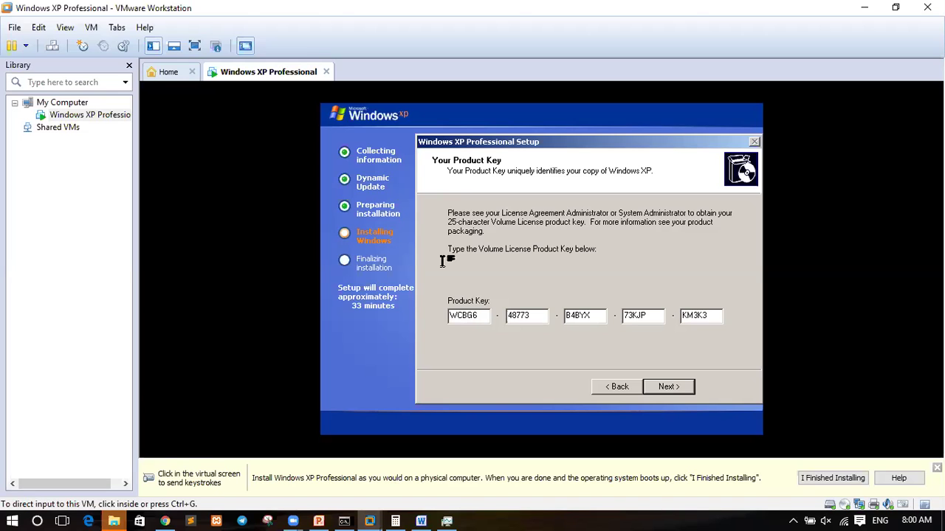
key(alt+Tab)
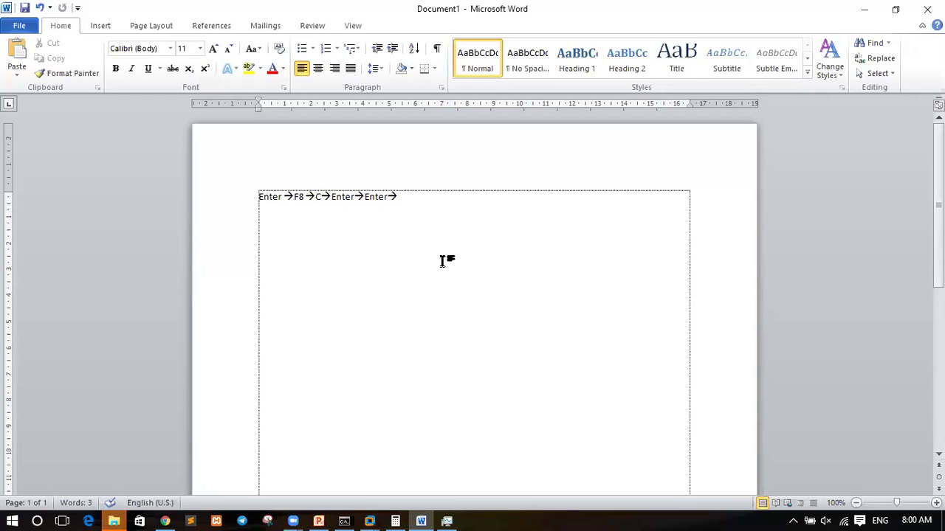
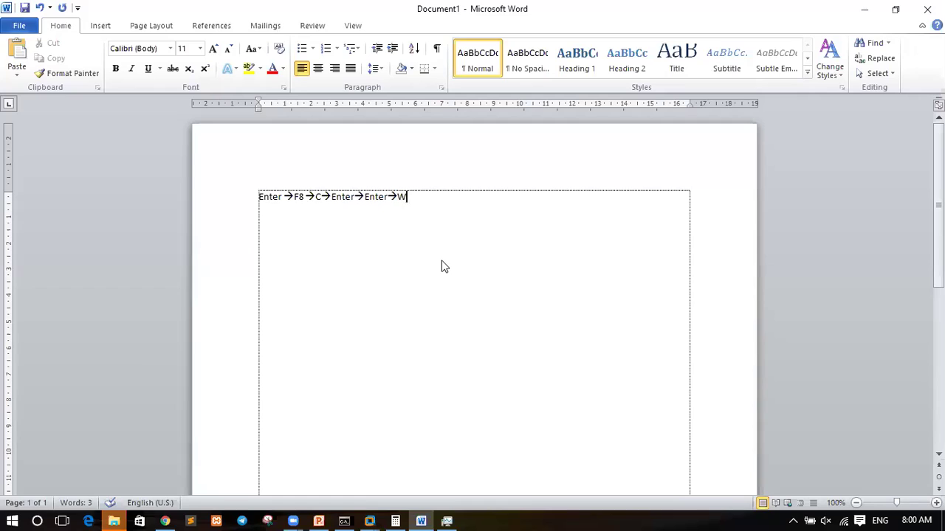
key(BackSpace)
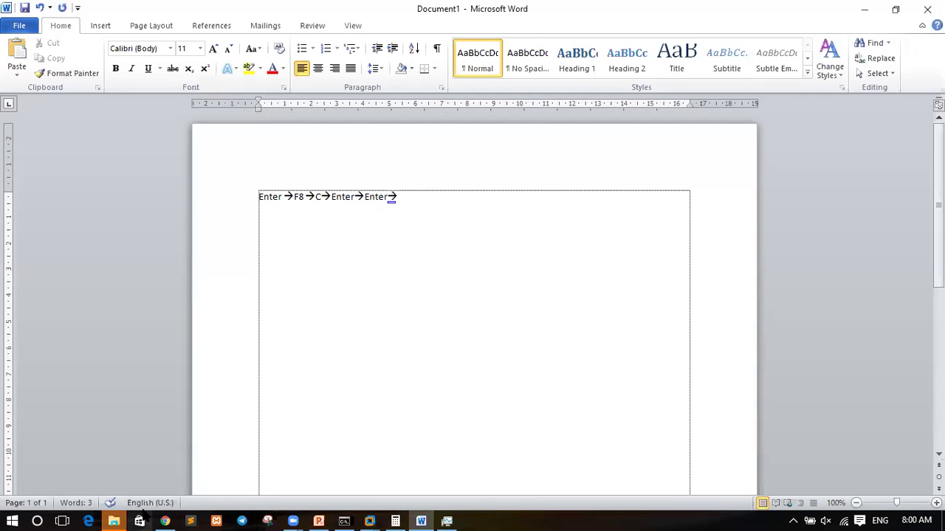
mouse_move(113, 521)
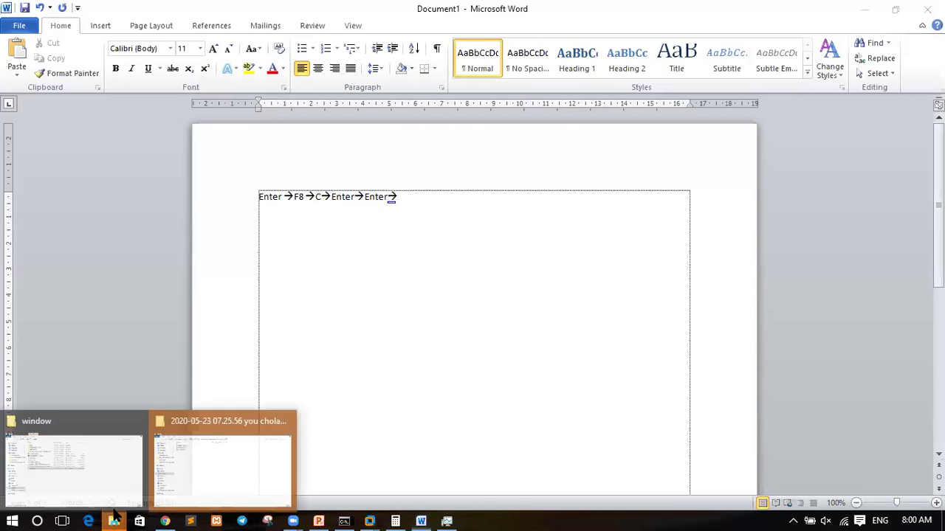
Open key window xp.txt from the D: window folder, select its product key line, and minimize Explorer
click(85, 478)
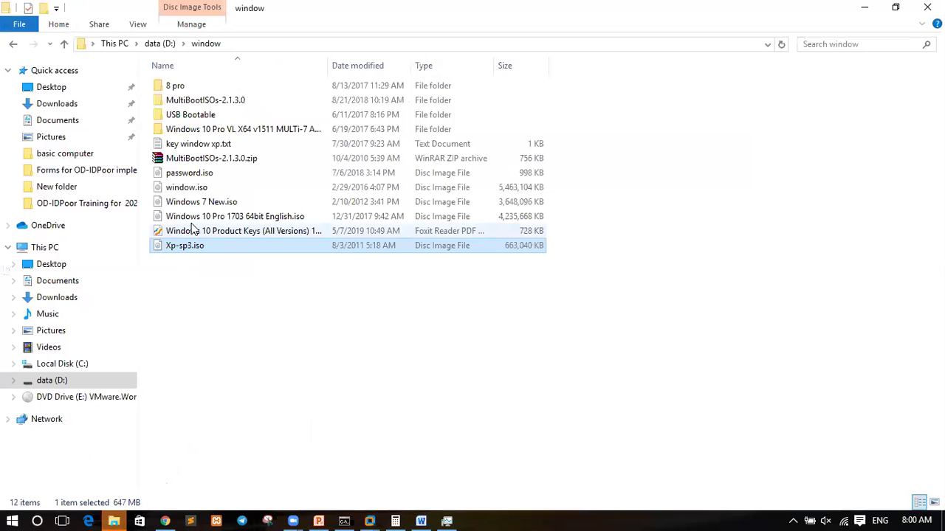
double_click(193, 144)
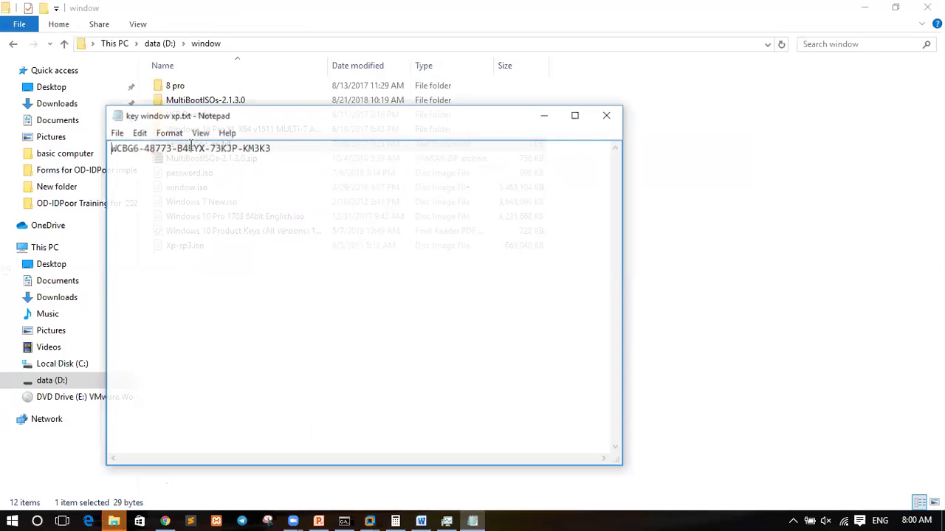
drag(295, 150, 69, 152)
key(ctrl+c)
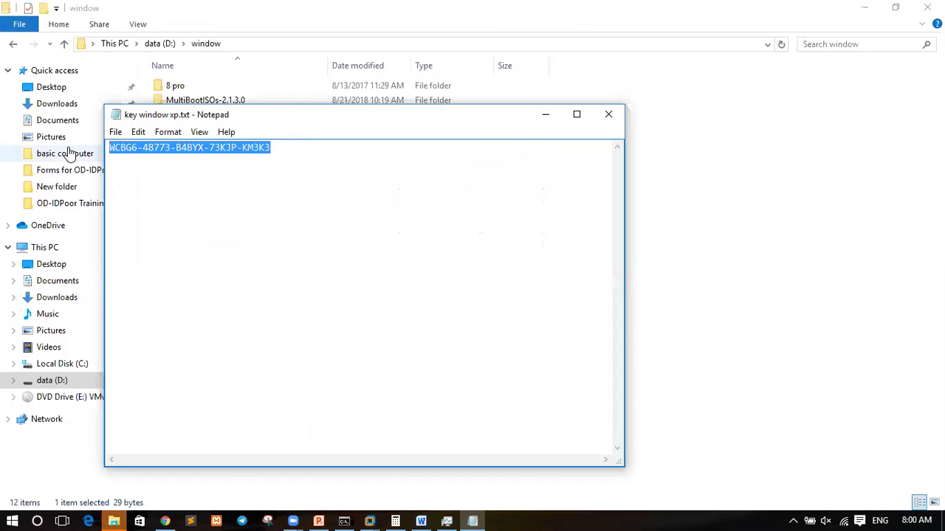
click(862, 8)
click(862, 8)
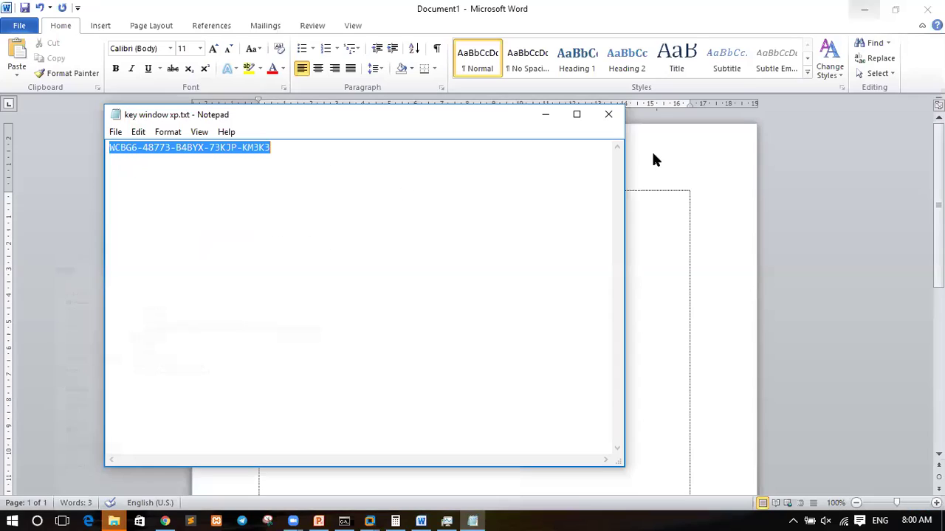
Paste the product key into the Word notes as Productkey(...) and return to the Windows XP VM
click(548, 116)
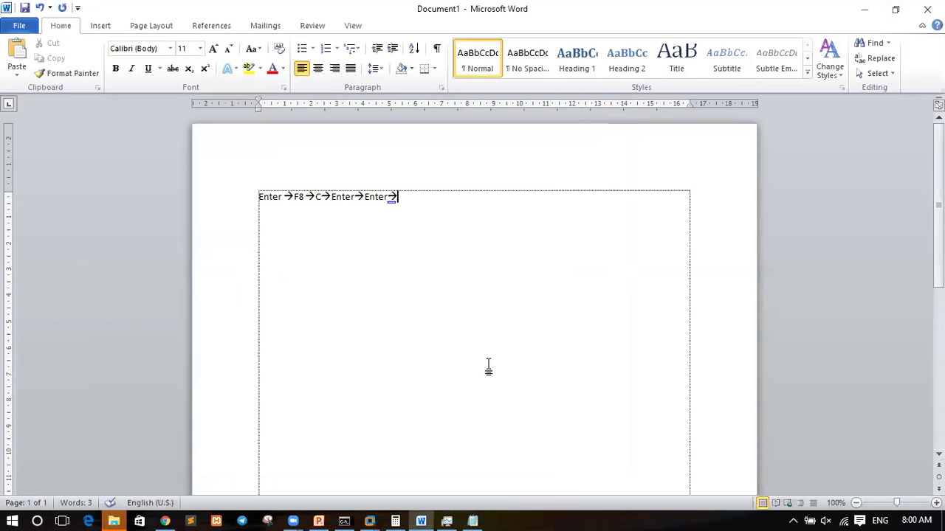
key(ctrl+v)
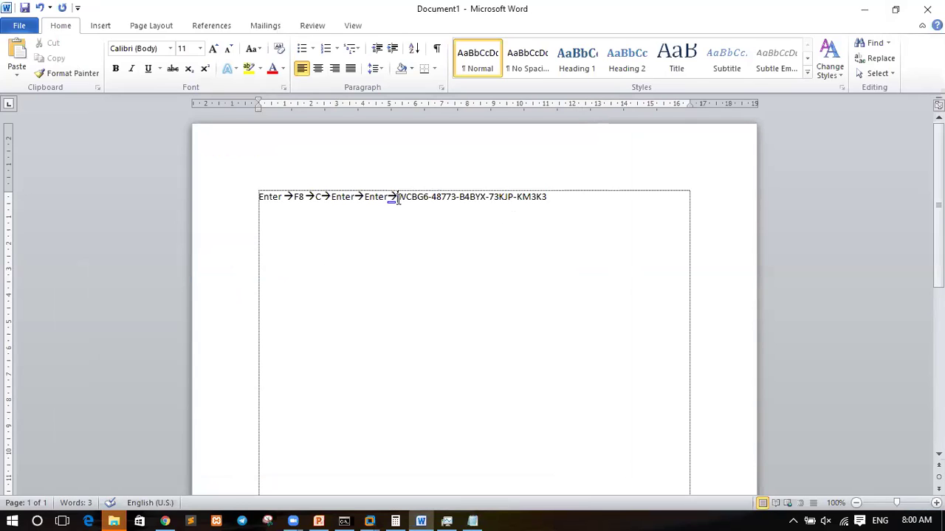
click(399, 197)
text(Productk)
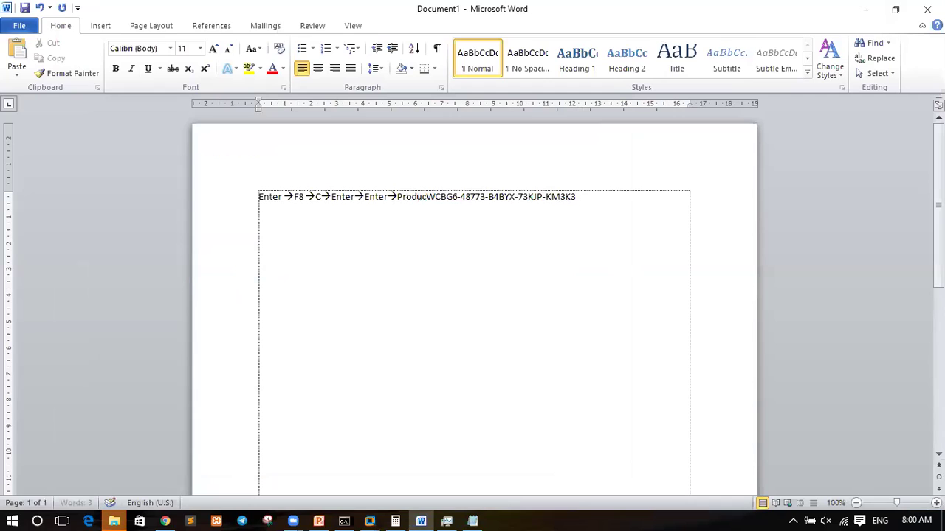
text(ey()
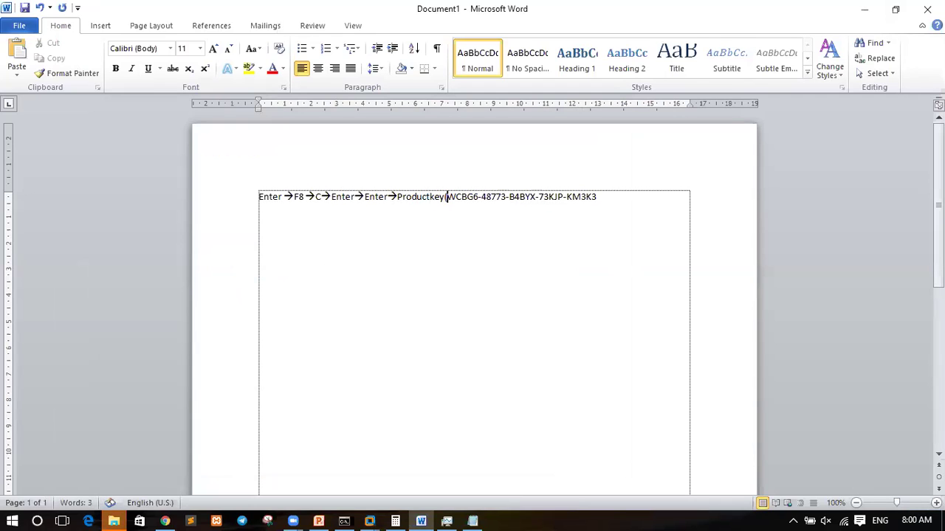
click(624, 195)
text())
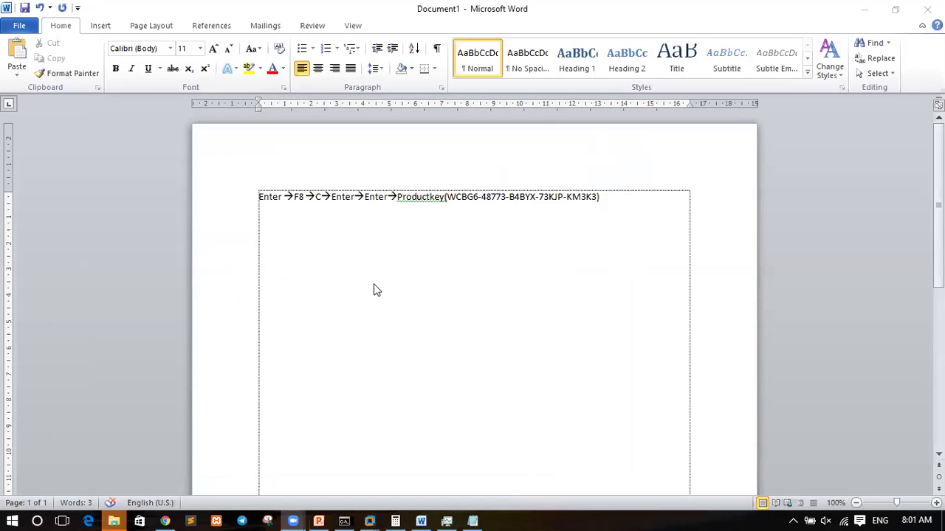
mouse_move(369, 521)
click(432, 464)
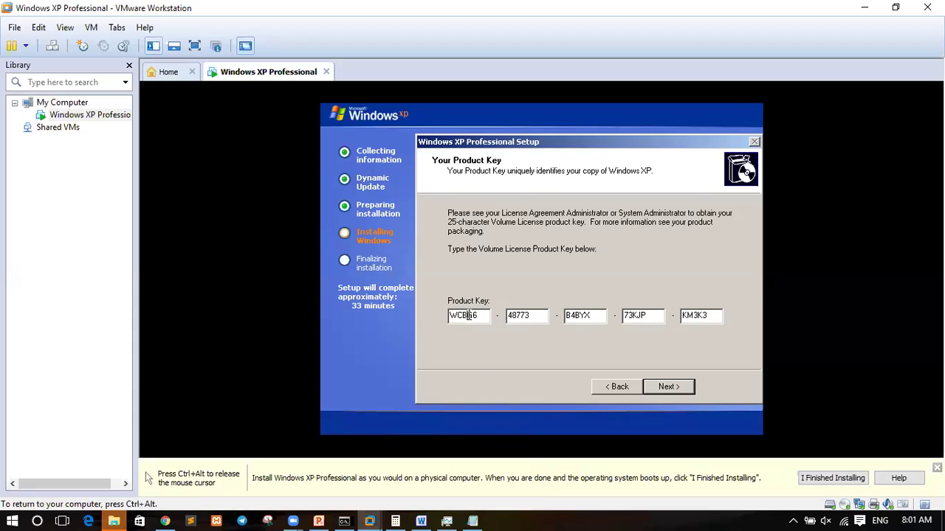
key(ctrl+alt)
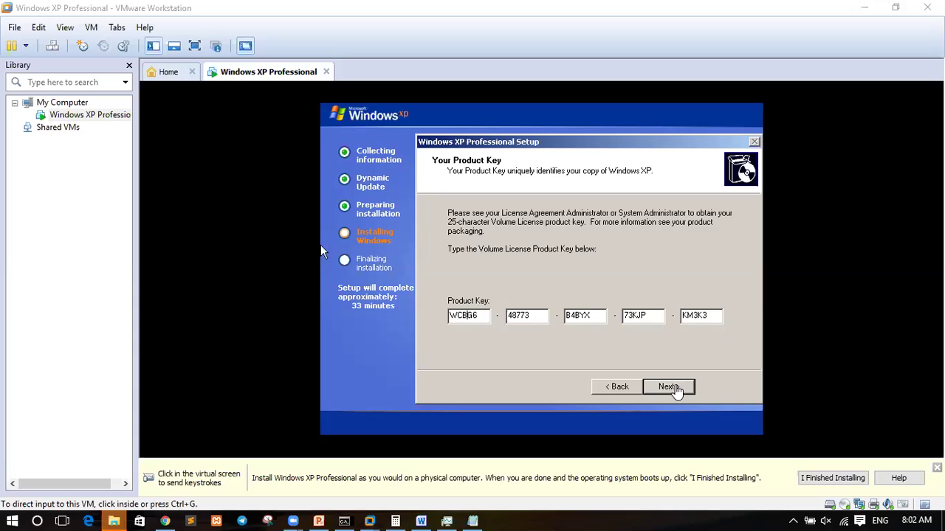
click(322, 251)
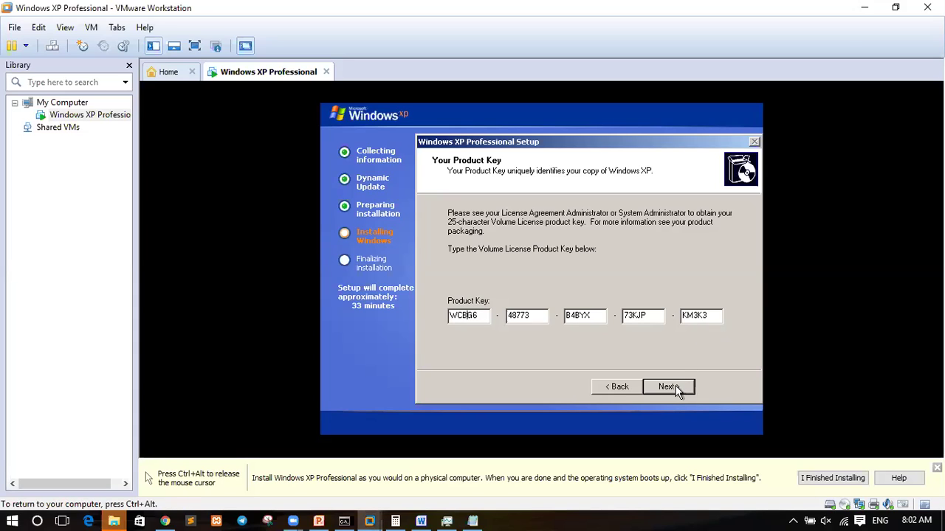
click(673, 389)
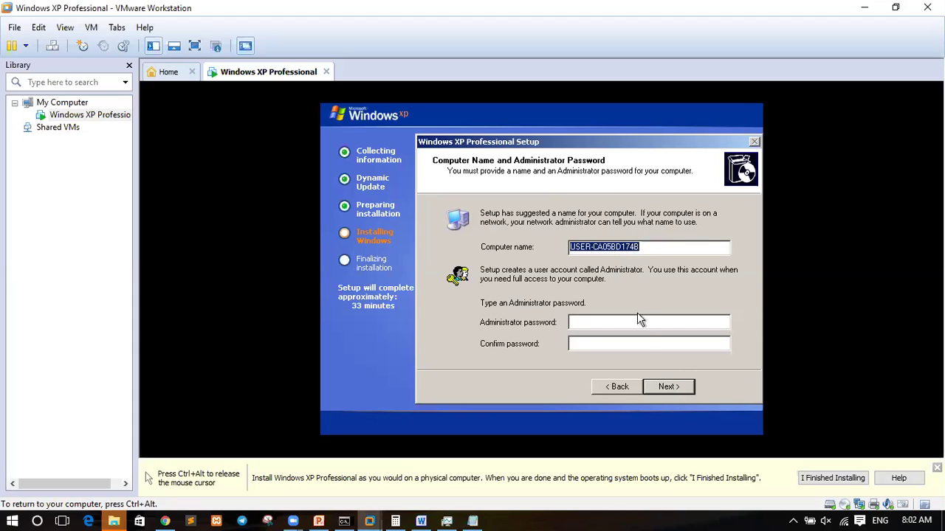
Keep the suggested computer name and continue to Date and Time Settings
click(656, 385)
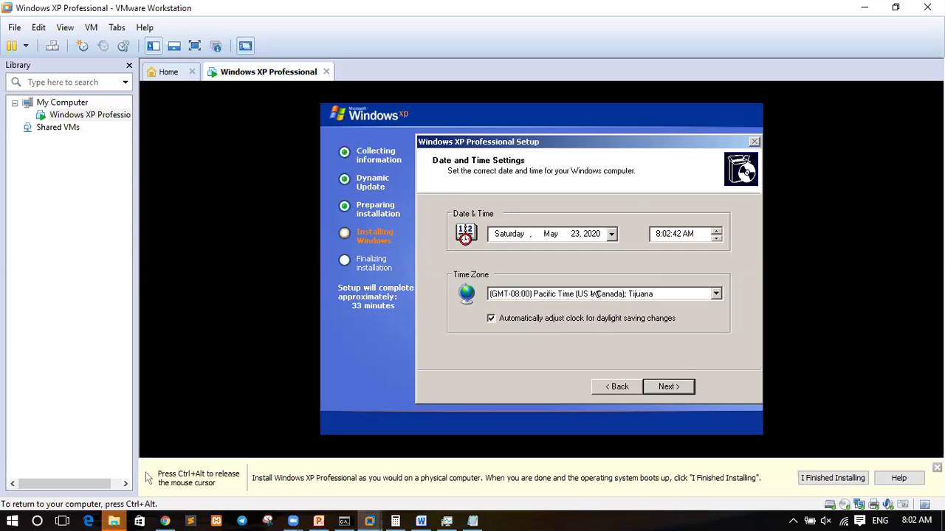
Go full screen and change the time zone from Pacific Time to (GMT+07:00) Bangkok, Hanoi, Jakarta
key(ctrl+alt)
click(195, 46)
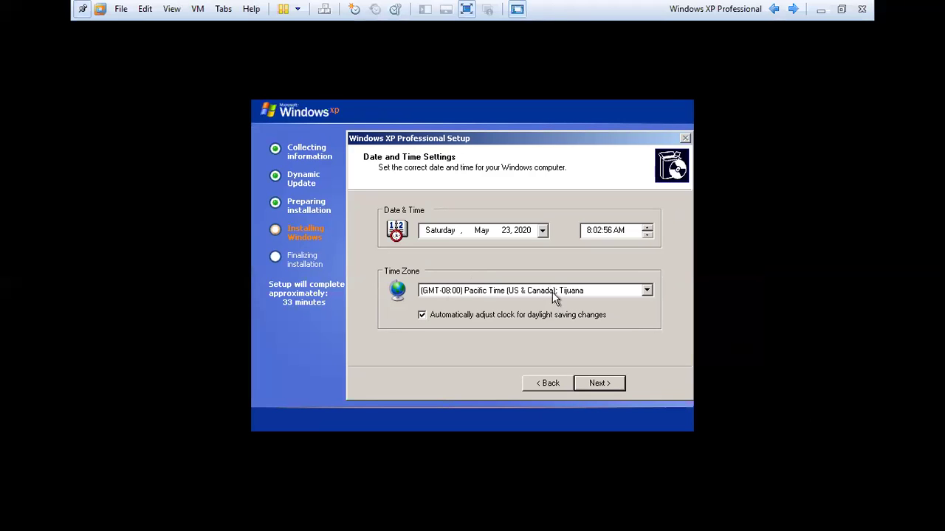
click(552, 291)
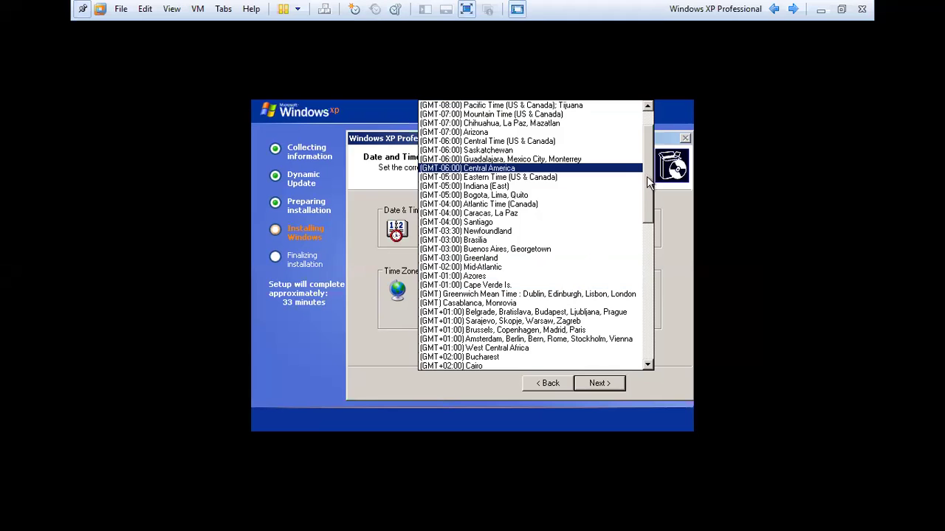
click(648, 239)
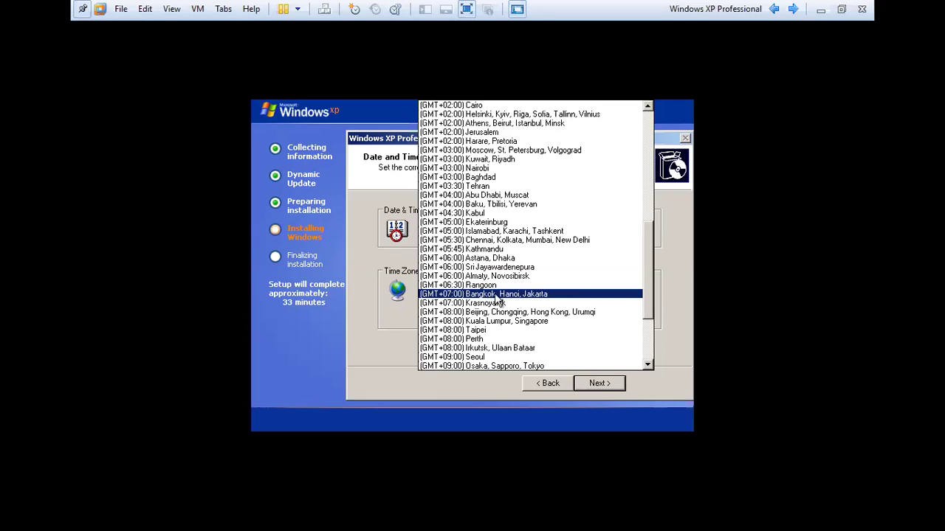
click(497, 295)
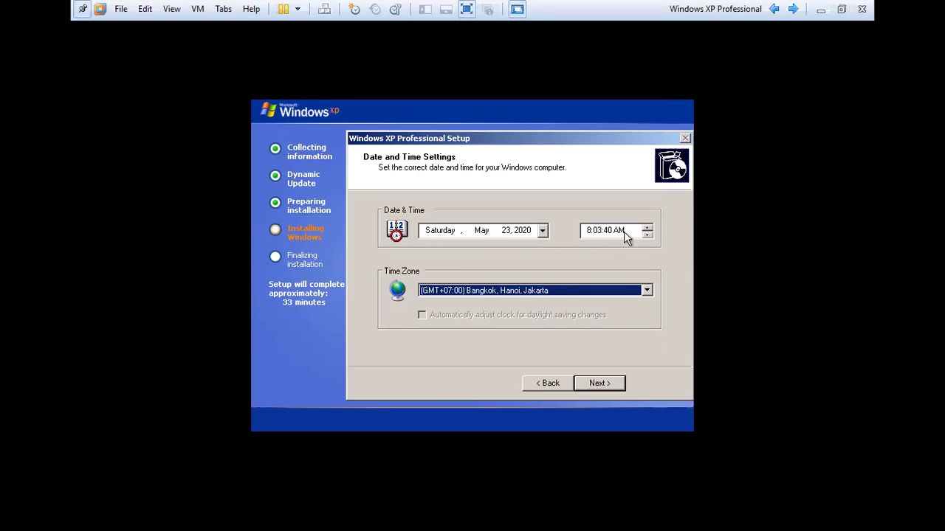
Accept the date/time and Typical network settings to reach the Workgroup or Computer Domain page
click(609, 386)
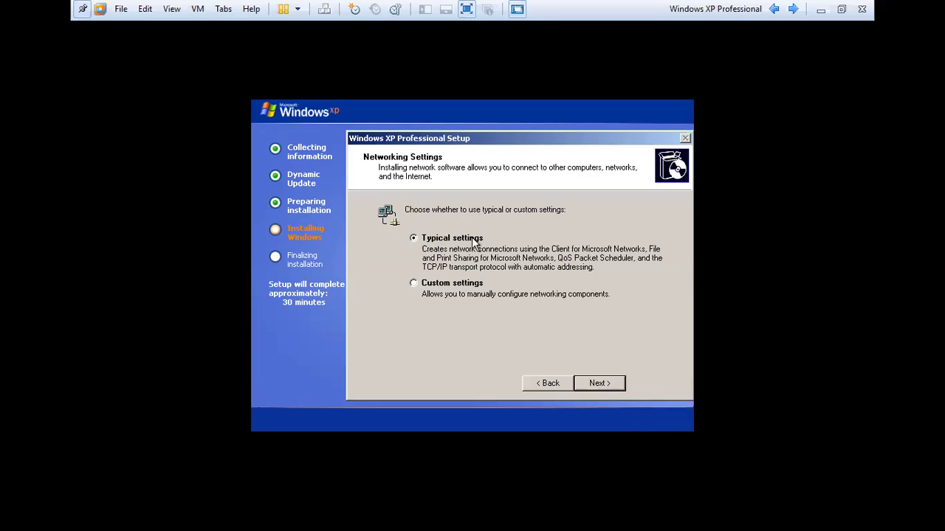
click(599, 383)
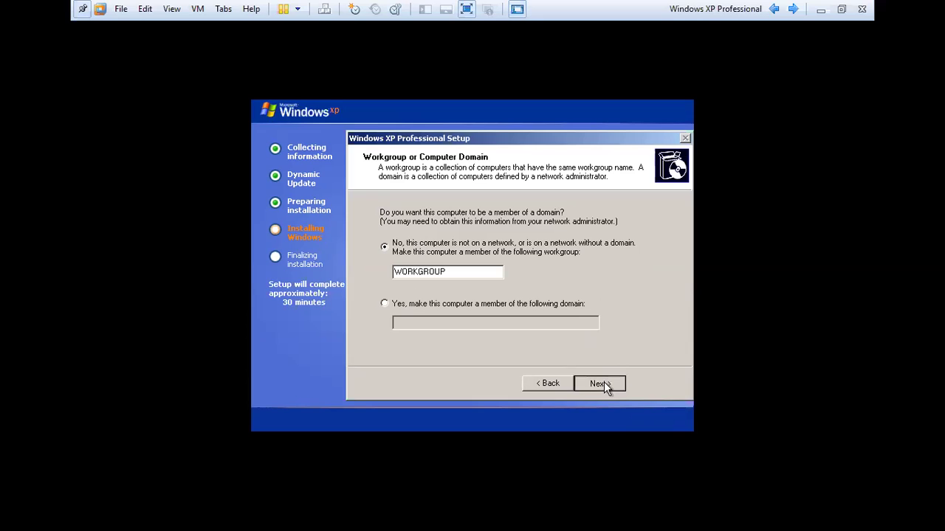
Keep WORKGROUP as the workgroup name and let setup continue installing
click(603, 383)
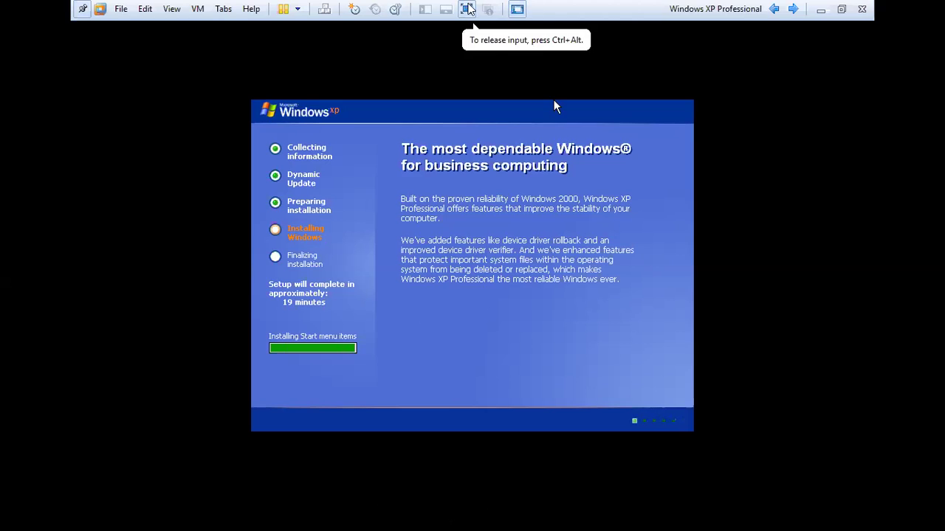
Leave full screen, capture and release the VM's input, then show the machine full screen again
click(466, 10)
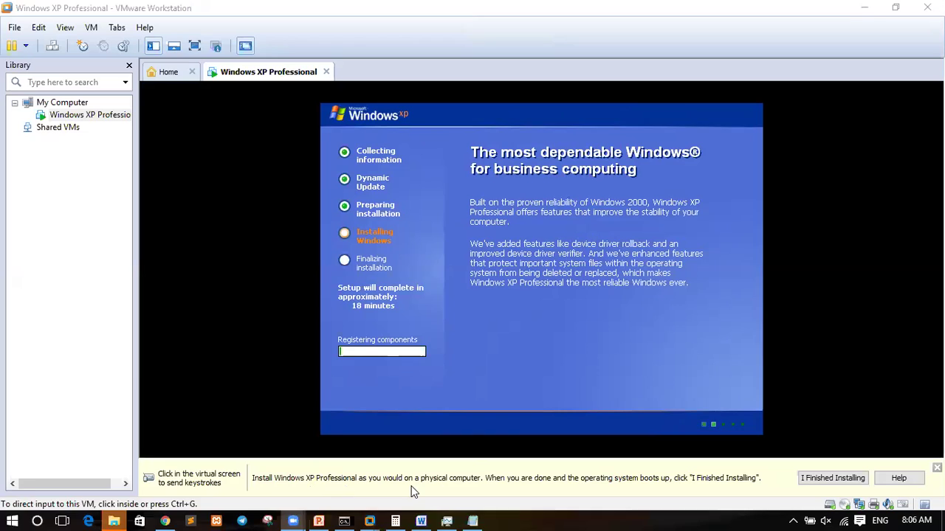
click(382, 268)
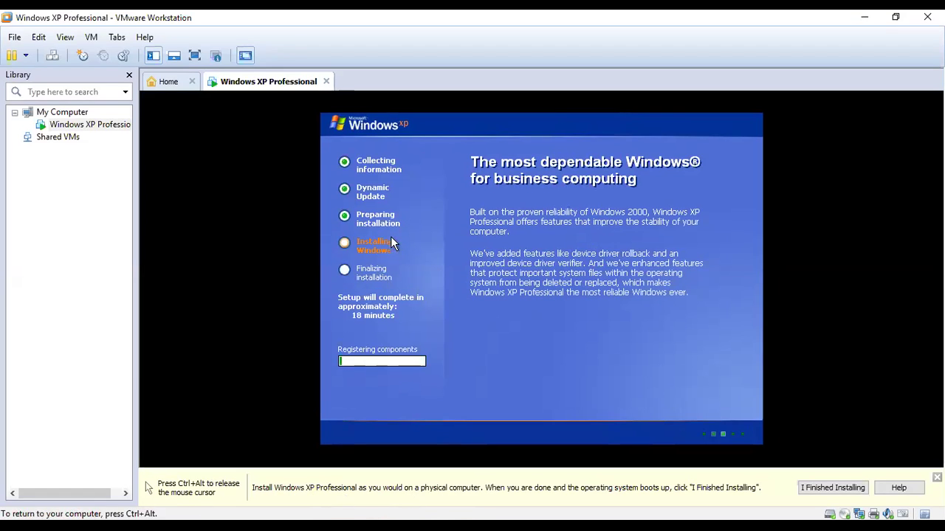
key(ctrl+alt)
click(195, 56)
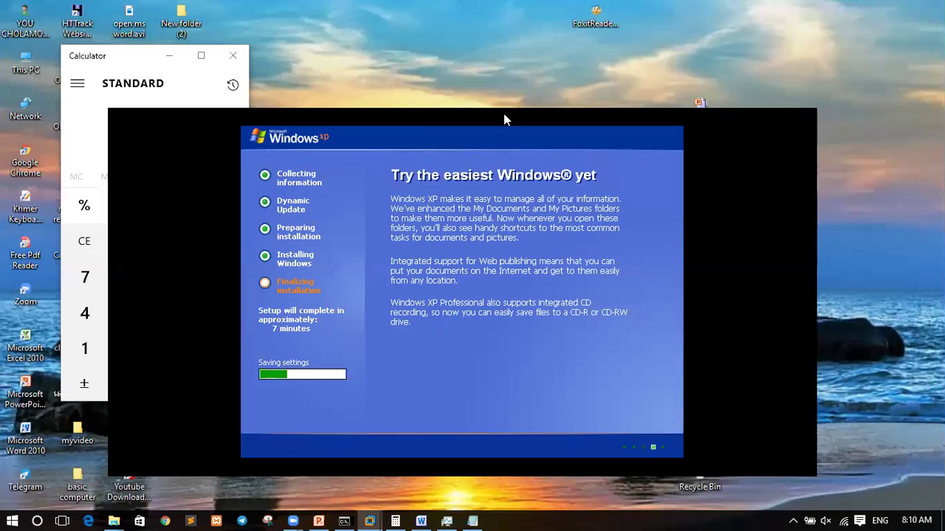
Give the VM input focus, then release it to the host while setup finalizes
click(460, 374)
click(552, 252)
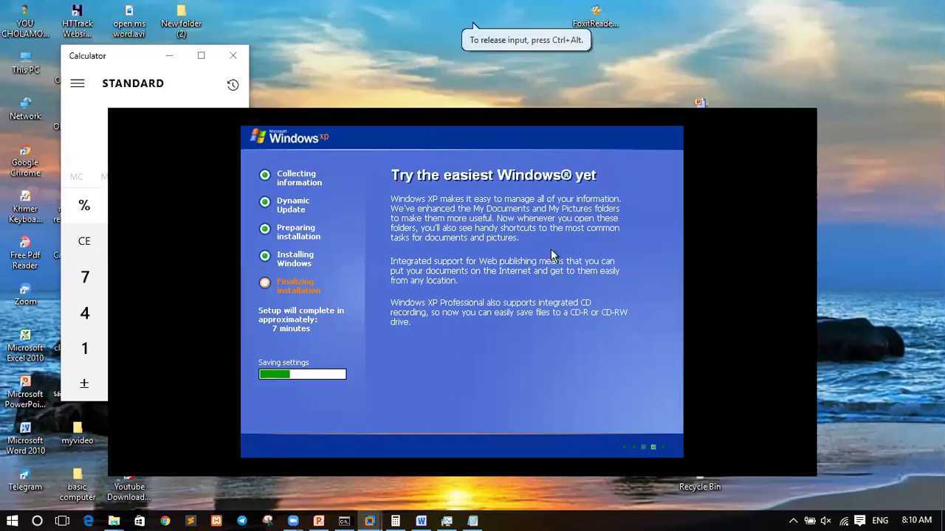
mouse_move(369, 521)
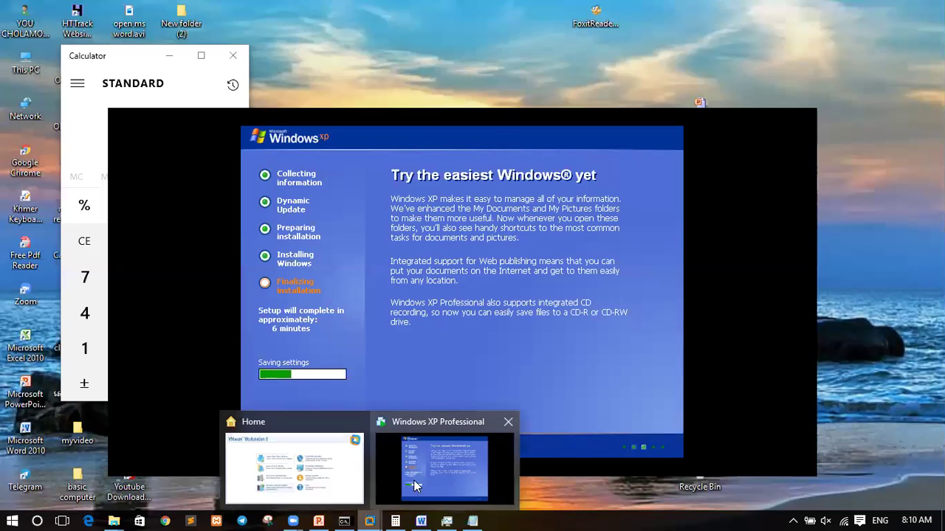
click(429, 478)
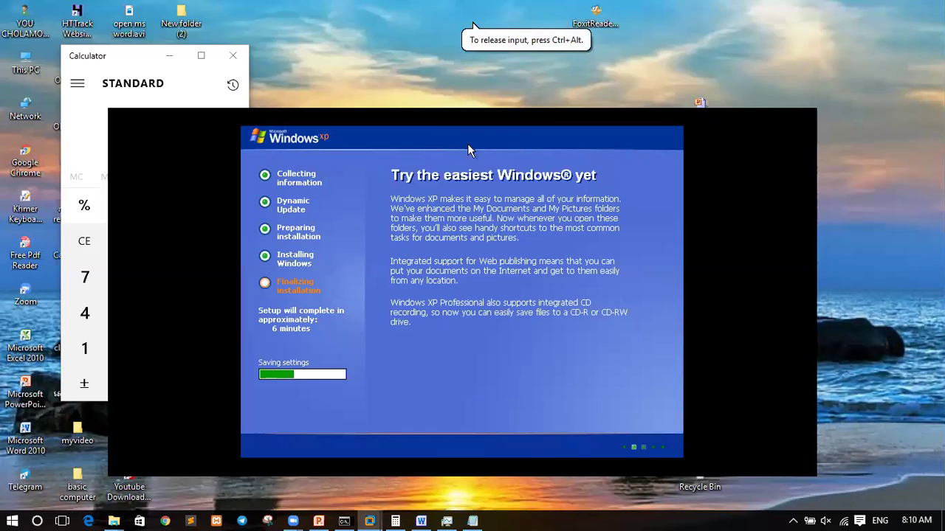
key(ctrl+alt)
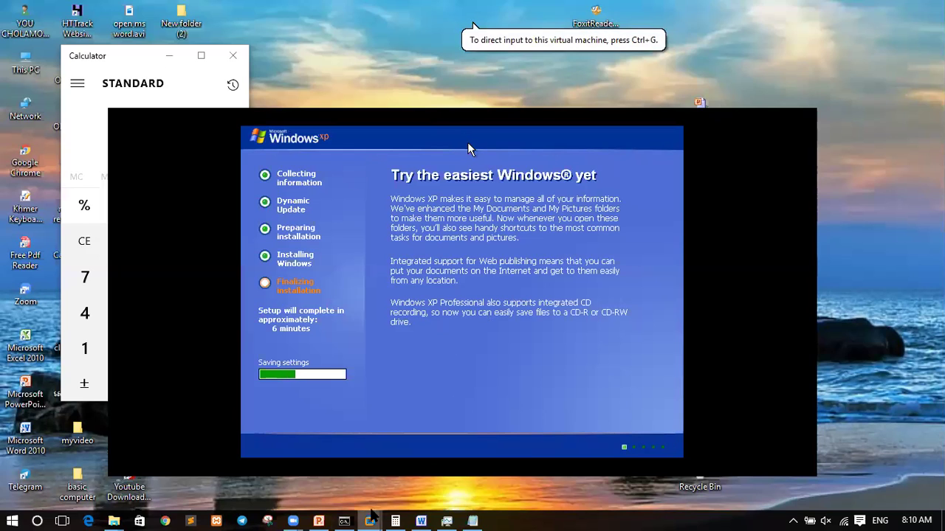
Go to Home, then reopen the Windows XP Professional tab full screen and click into the guest
mouse_move(373, 516)
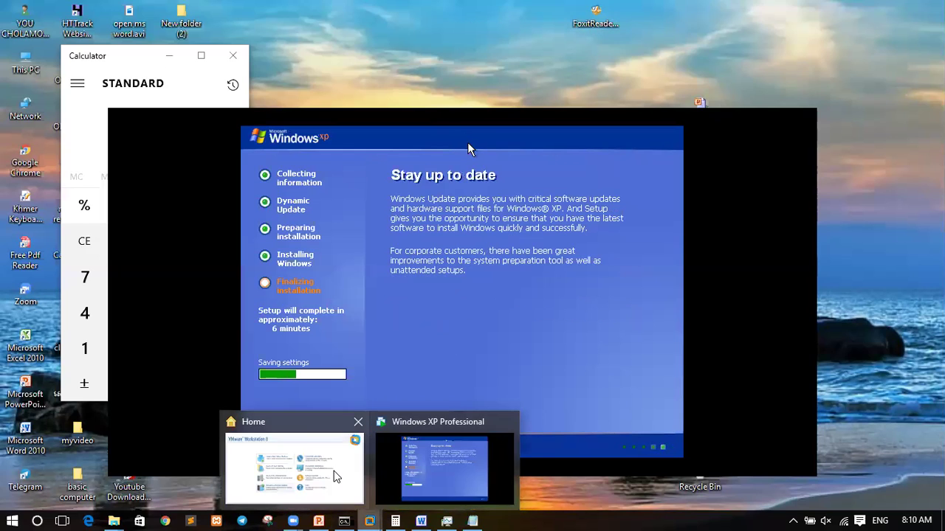
click(333, 469)
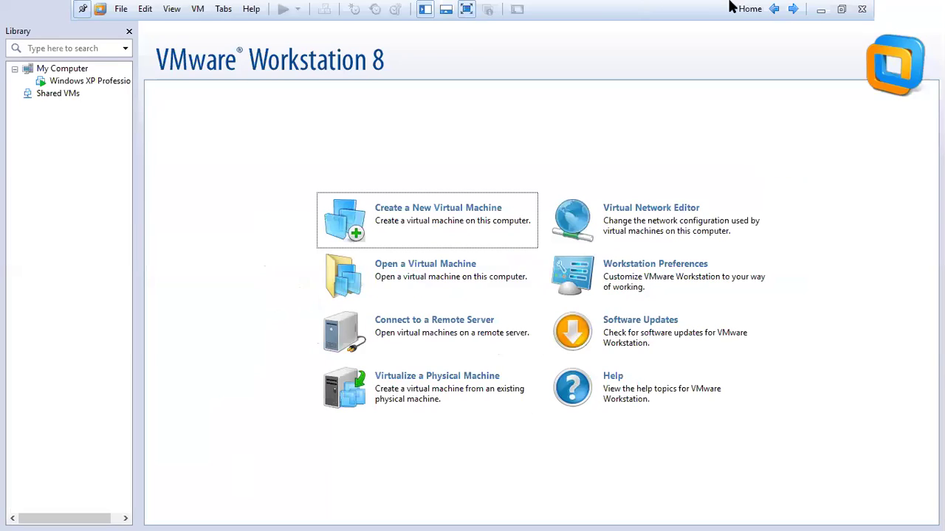
click(469, 11)
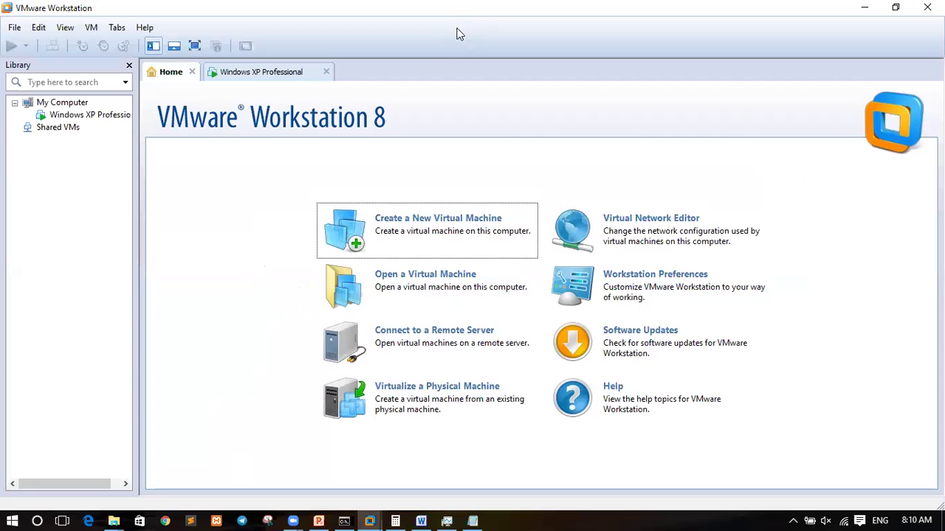
click(229, 75)
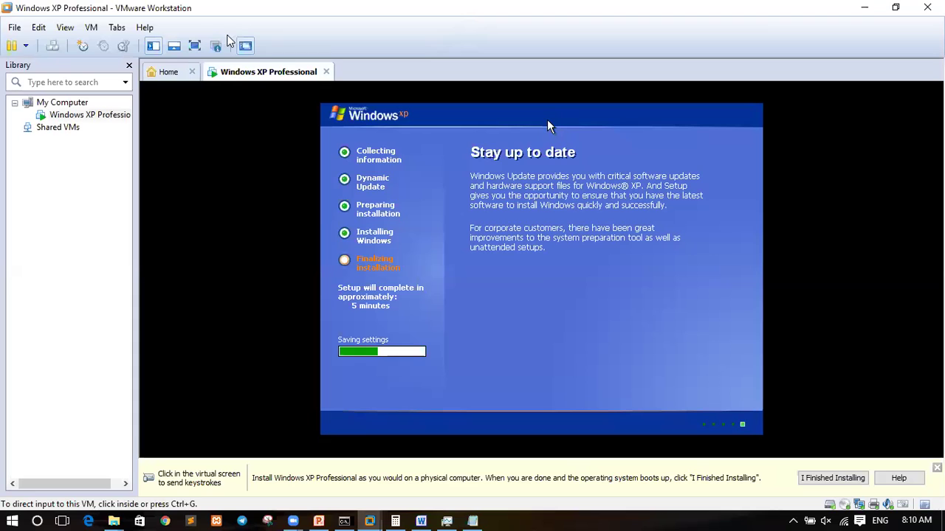
click(195, 46)
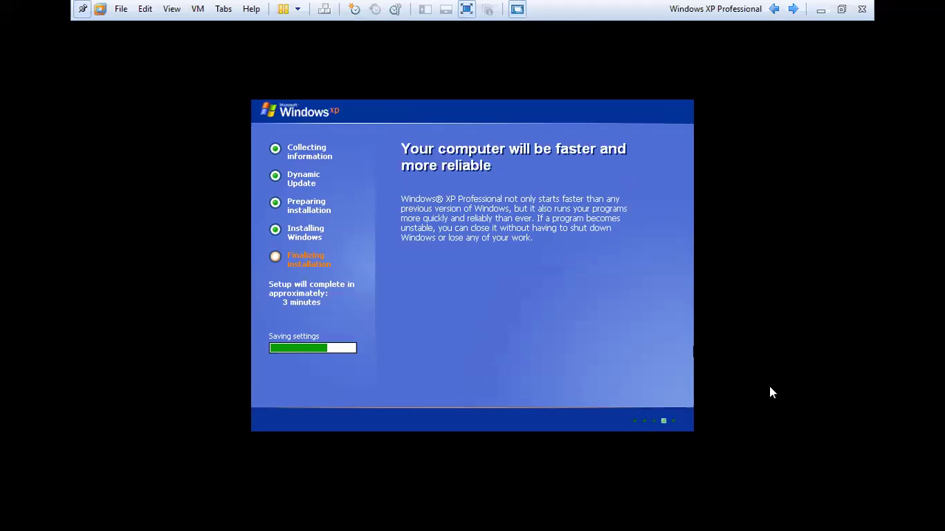
click(769, 386)
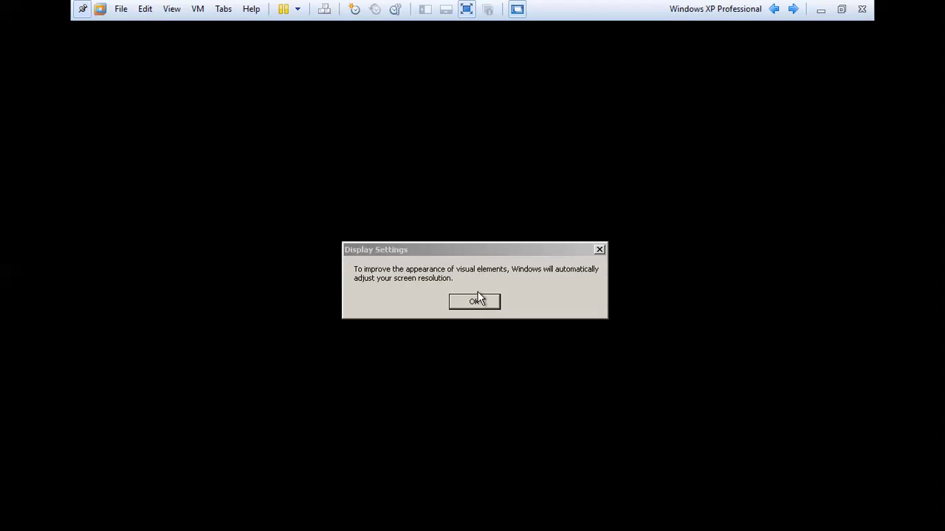
Accept the automatic resolution adjustment and keep the new resolution in Monitor Settings
click(480, 303)
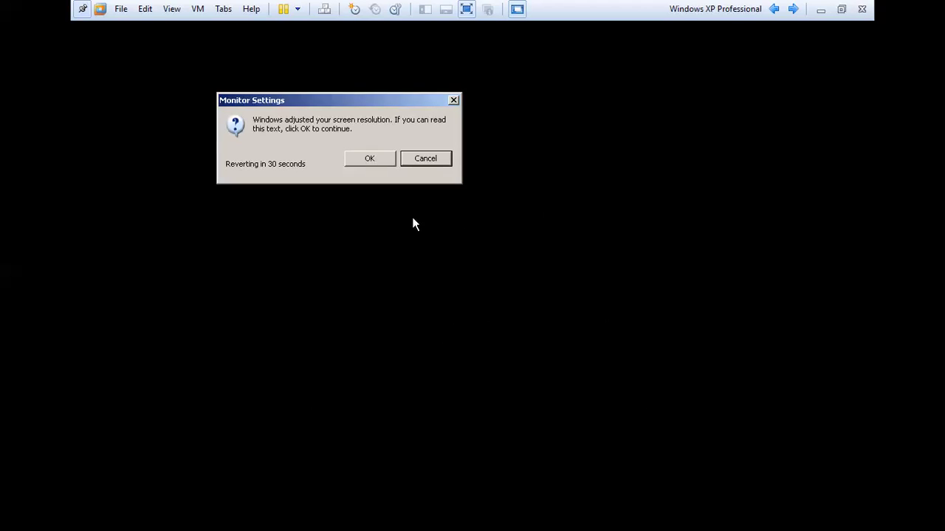
click(382, 158)
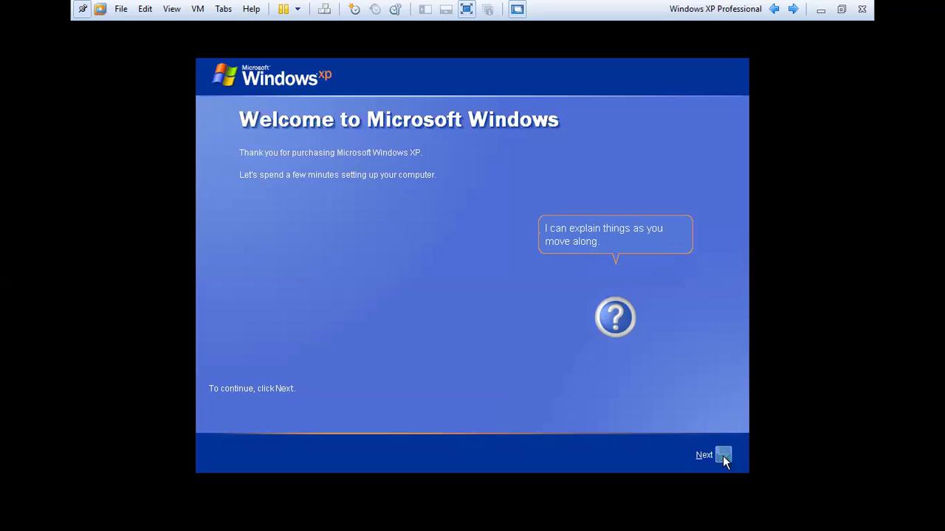
Continue past the Welcome to Microsoft Windows page and leave full-screen view
click(723, 456)
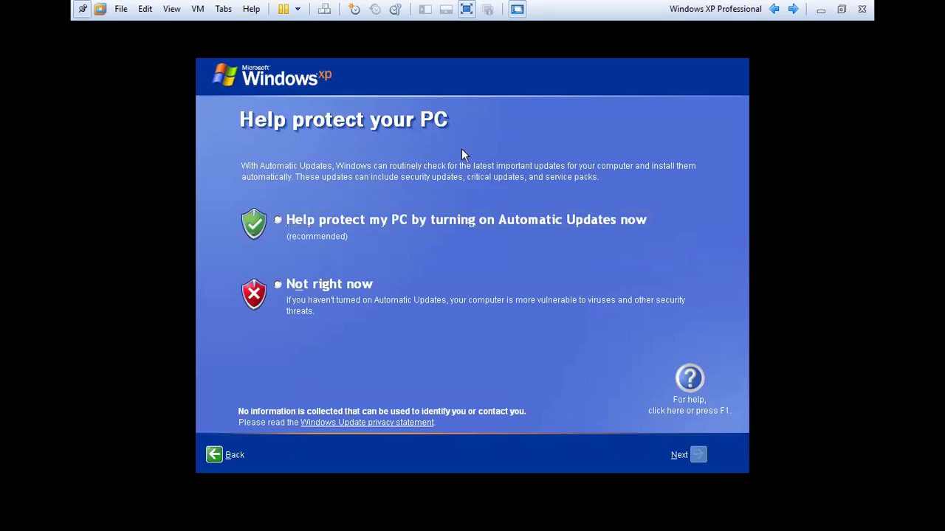
click(462, 255)
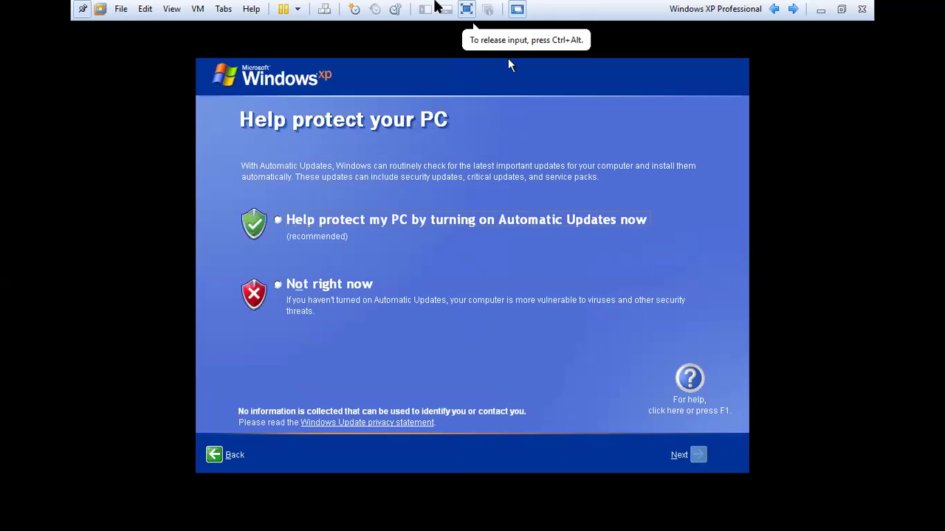
click(467, 9)
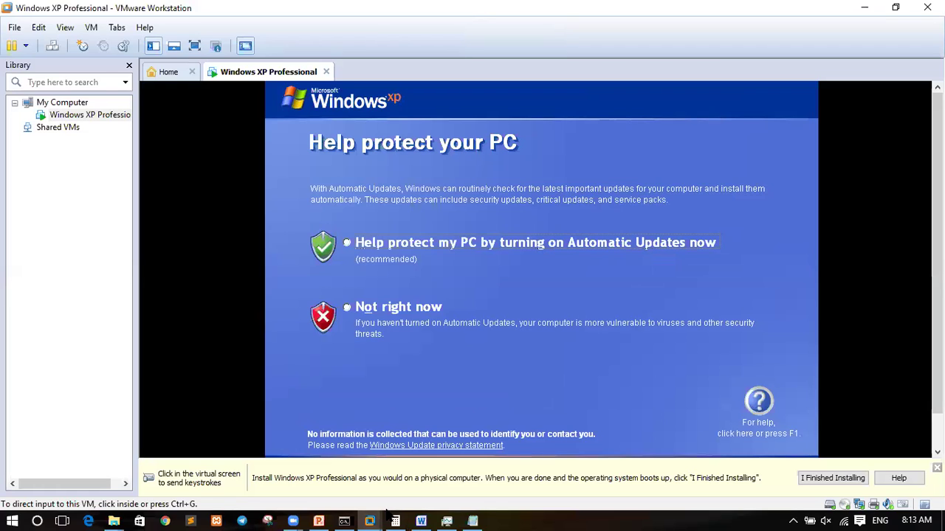
click(385, 514)
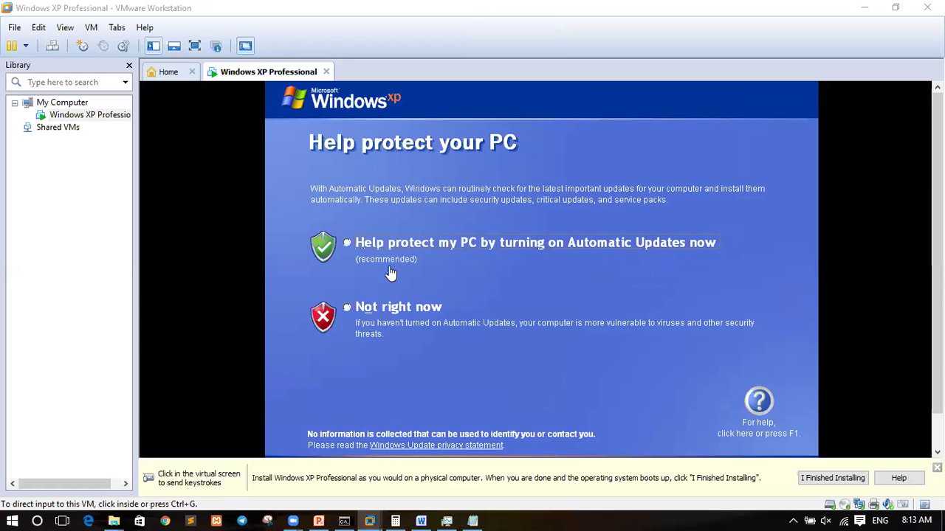
Return the VM to full screen and decline Automatic Updates with 'Not right now'
click(544, 209)
key(ctrl+alt)
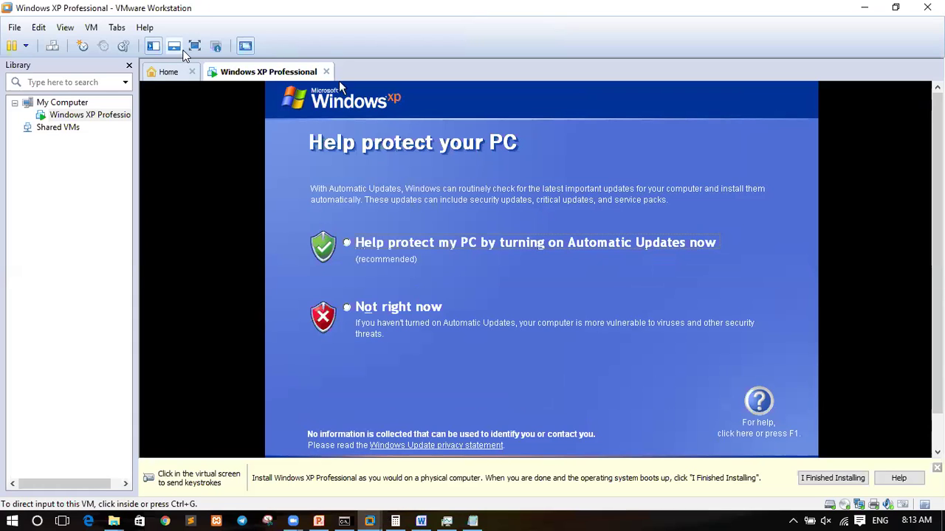
click(197, 45)
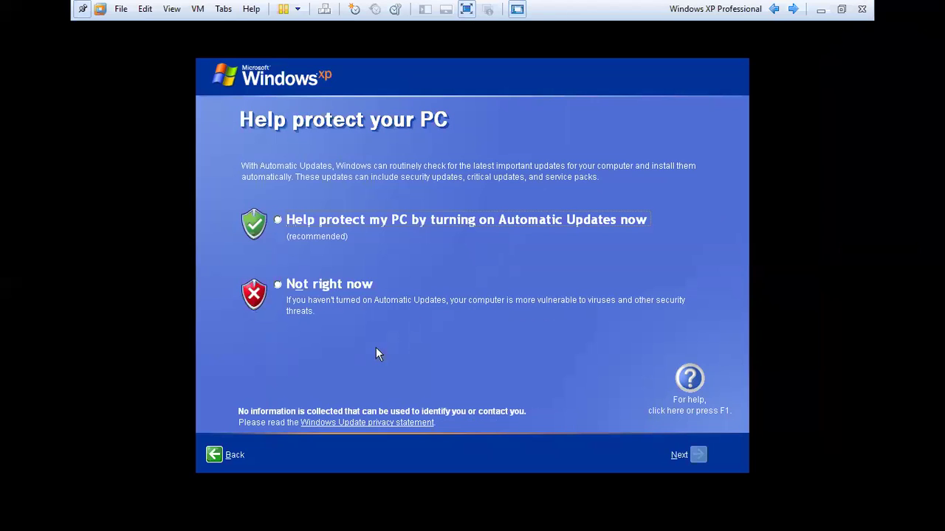
click(314, 282)
click(698, 455)
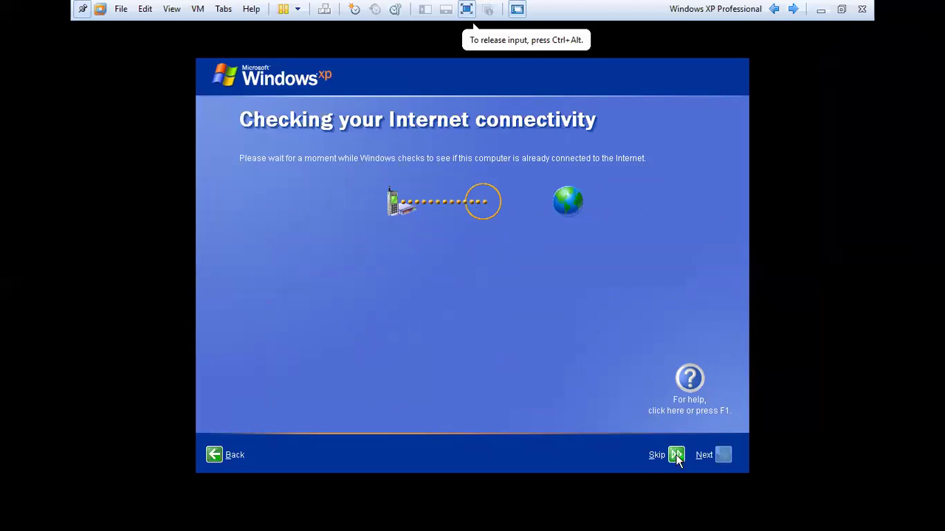
Skip the connectivity check and choose 'No, not at this time' for registering with Microsoft
click(676, 454)
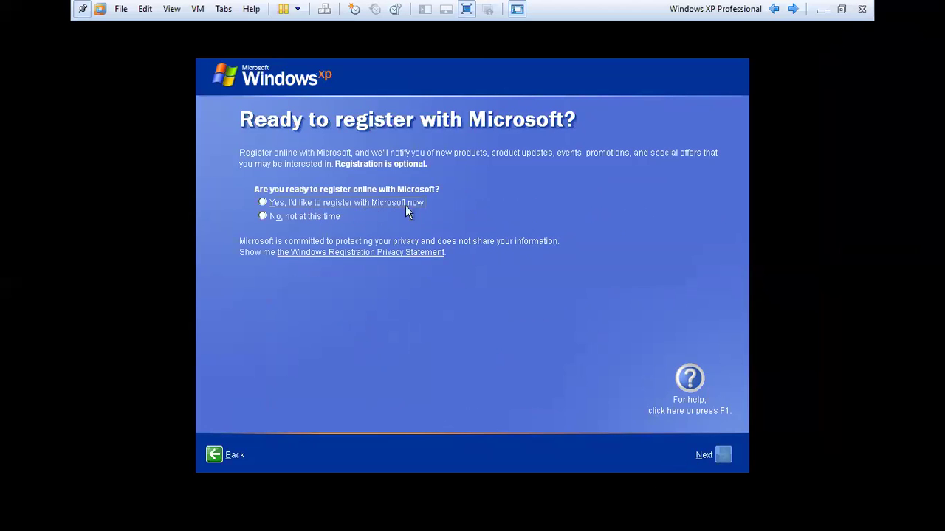
click(325, 223)
click(724, 455)
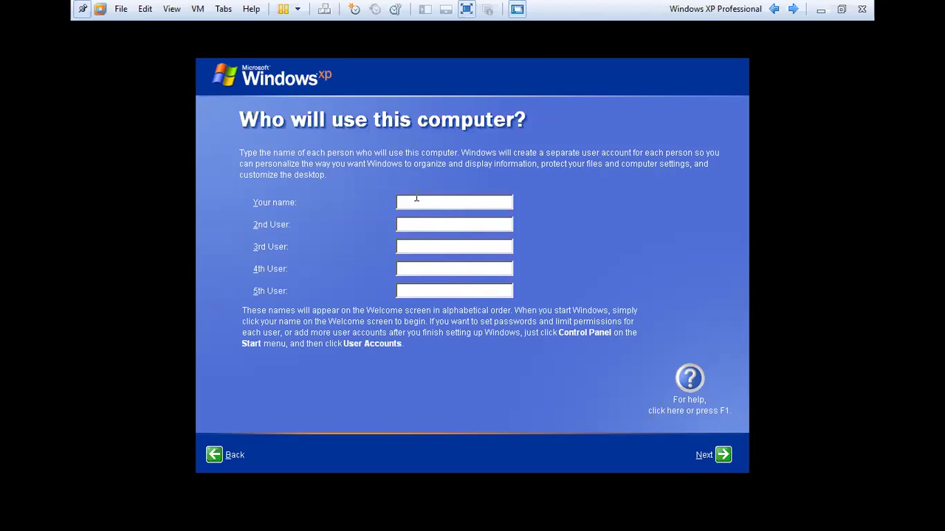
Enter the owner's name in 'Your name' and finish Windows XP setup
text(Youtholamony)
click(733, 435)
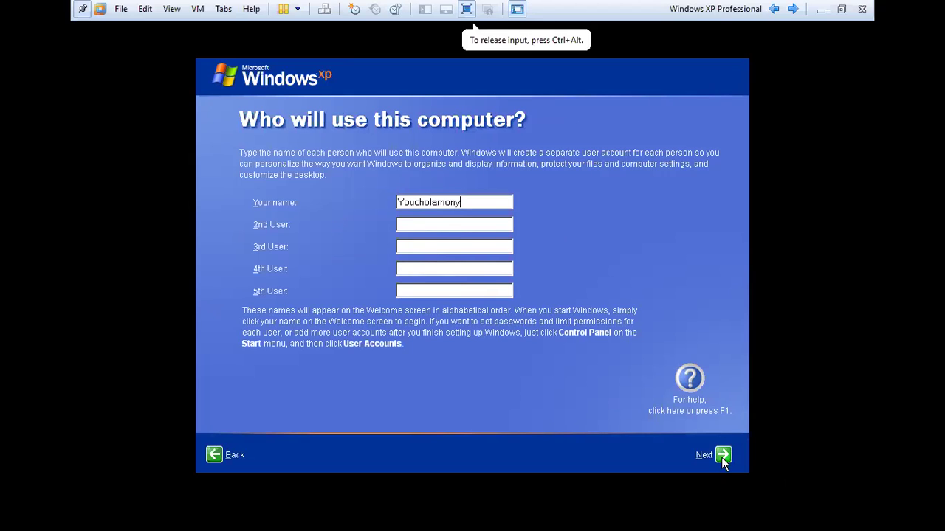
click(722, 458)
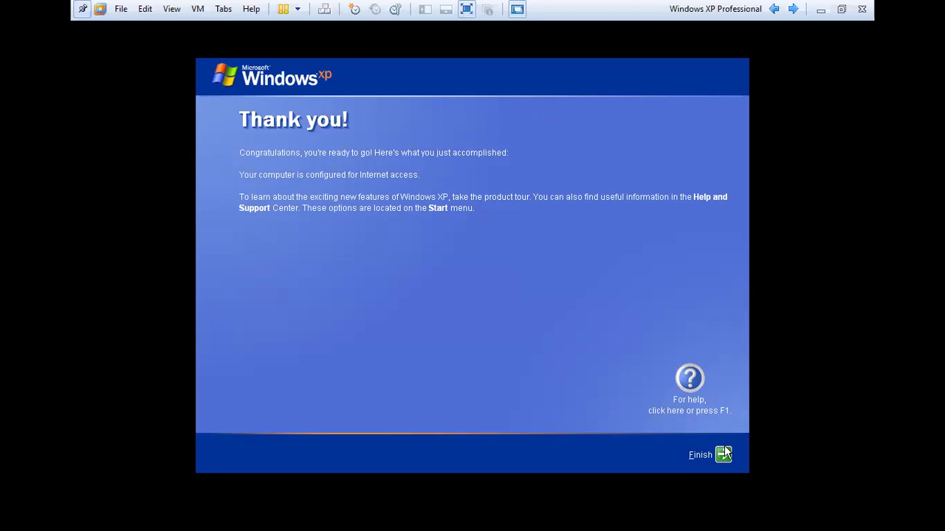
click(723, 455)
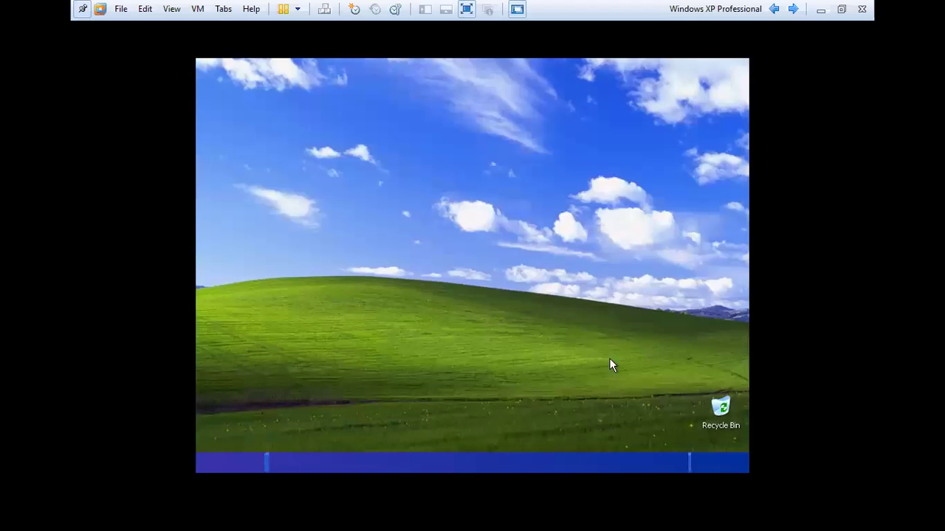
Dismiss the antivirus warning and Windows XP tour notification balloons
click(543, 200)
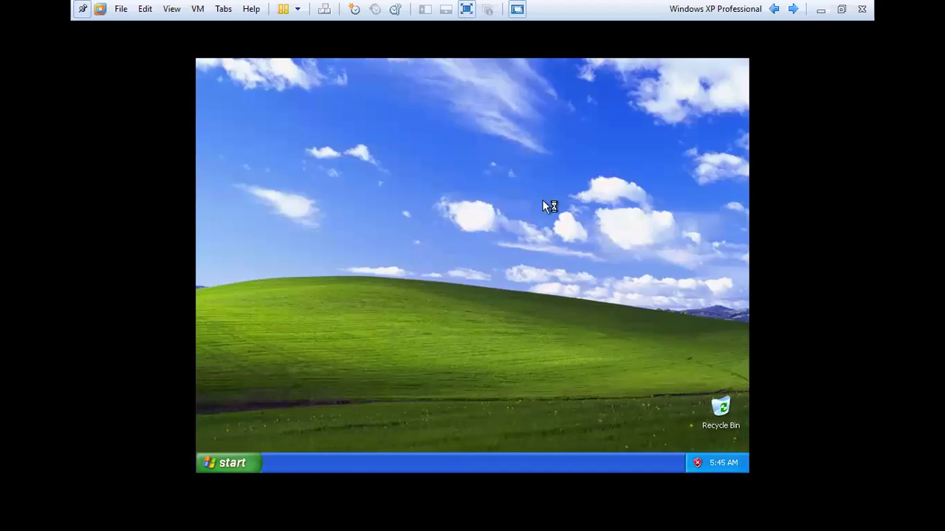
click(431, 31)
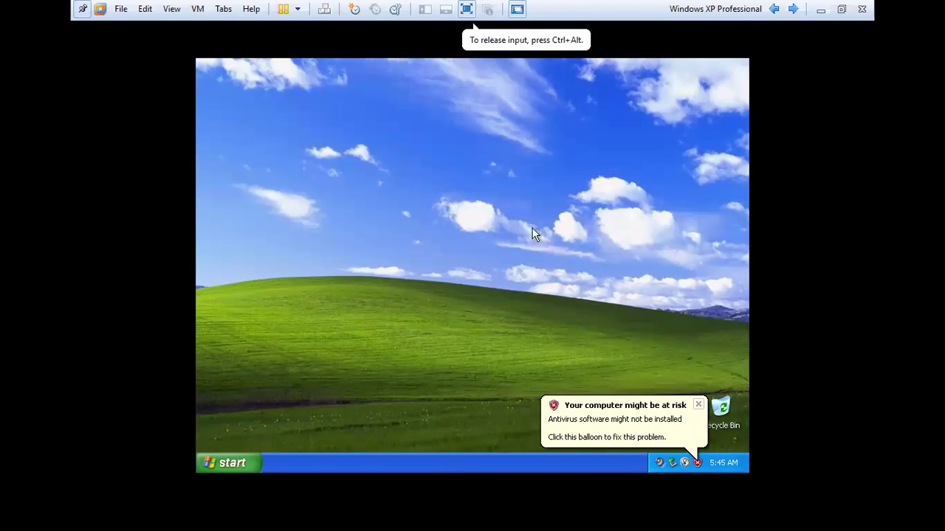
click(698, 404)
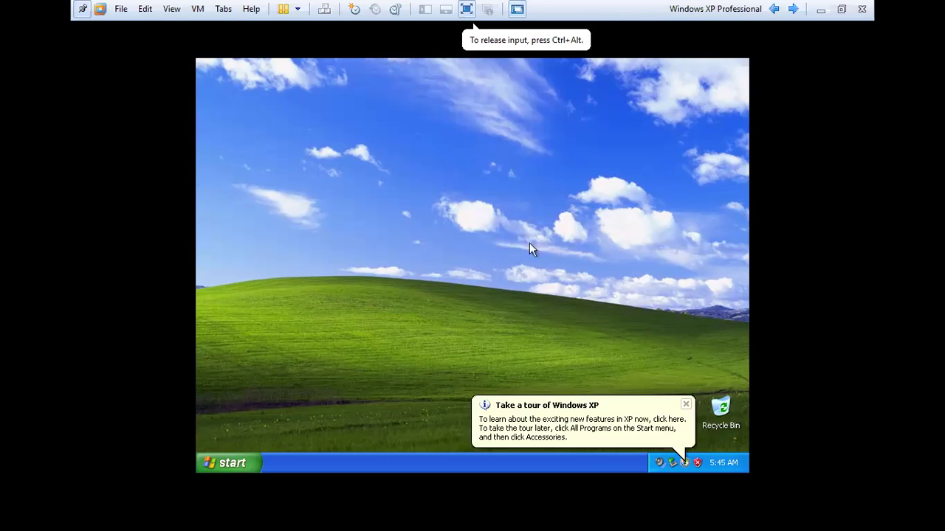
click(685, 405)
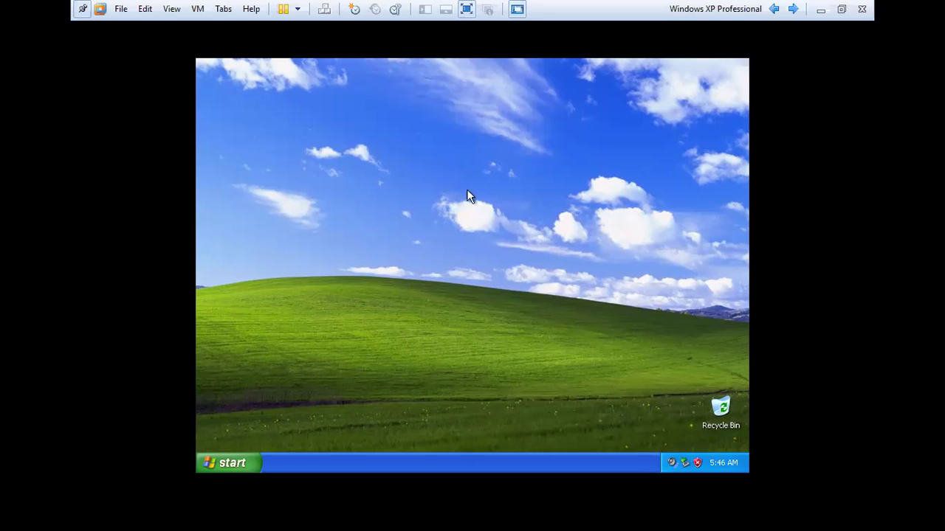
Refresh the desktop, then open and close the Start menu
right_click(411, 174)
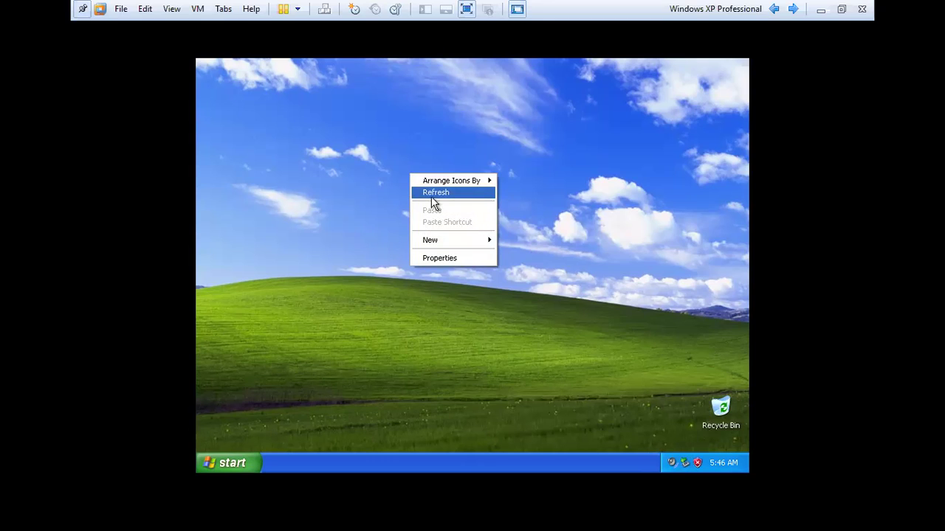
click(431, 196)
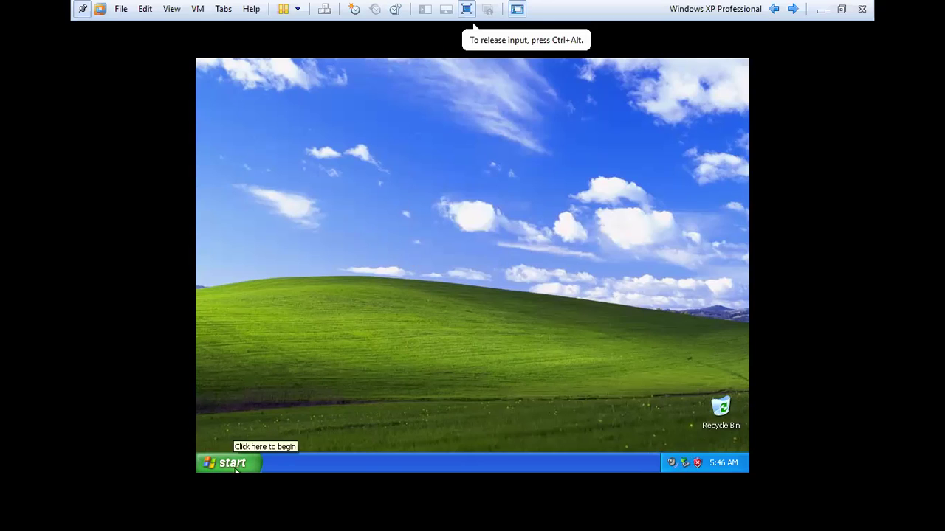
click(236, 465)
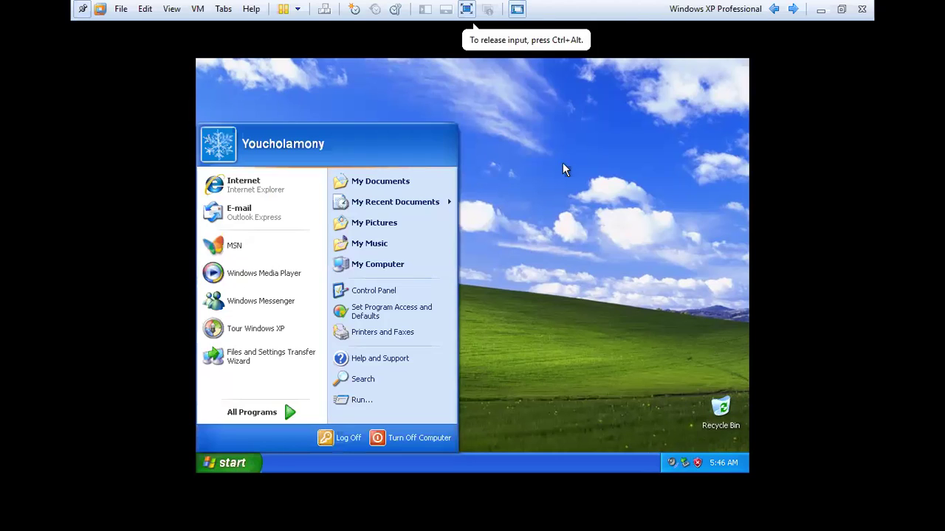
click(563, 166)
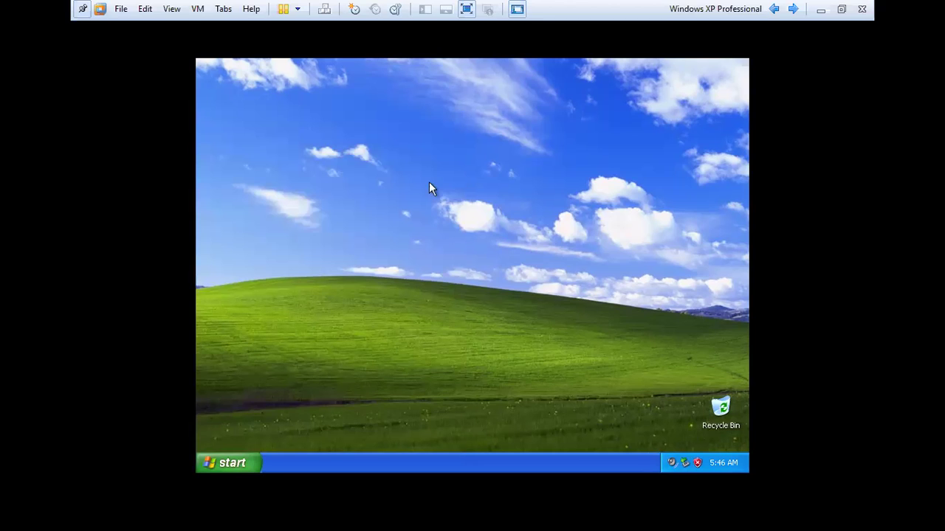
Enable My Documents, My Computer, My Network Places desktop icons, disable Desktop Cleanup Wizard, and apply
right_click(429, 187)
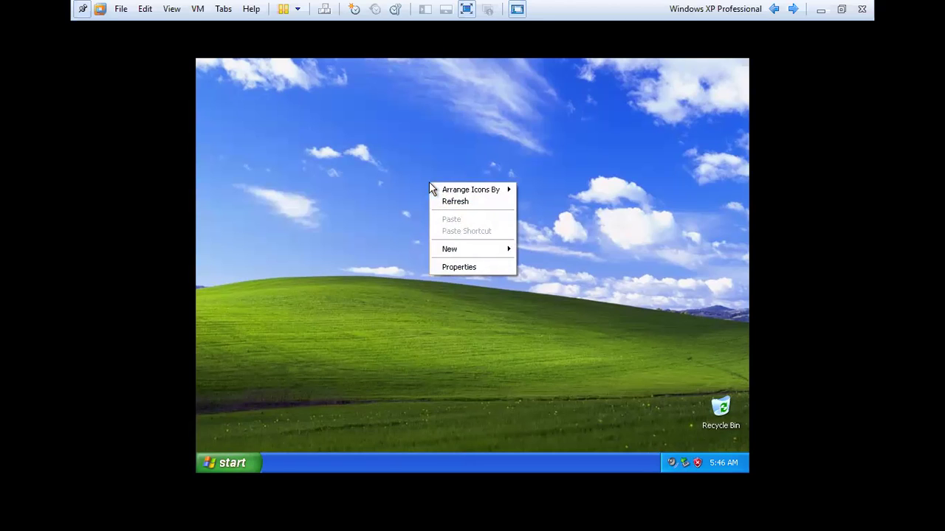
click(465, 268)
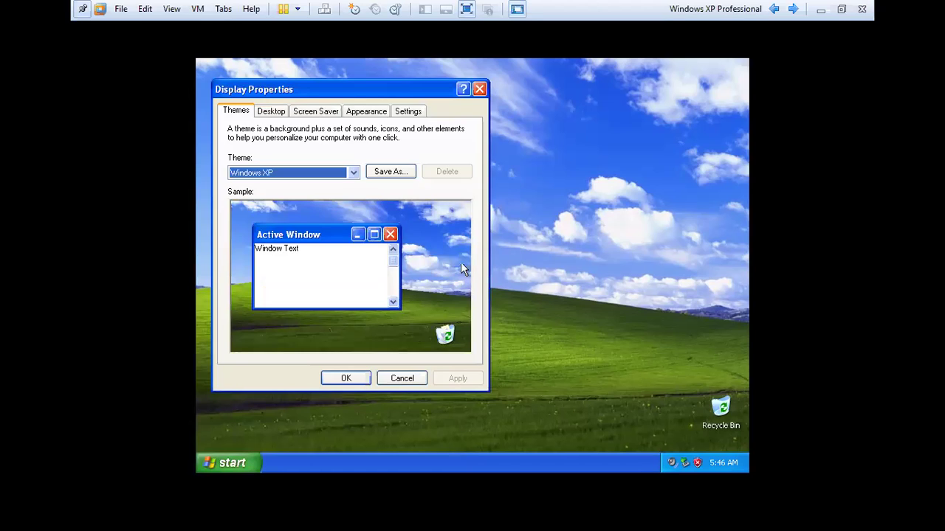
click(275, 114)
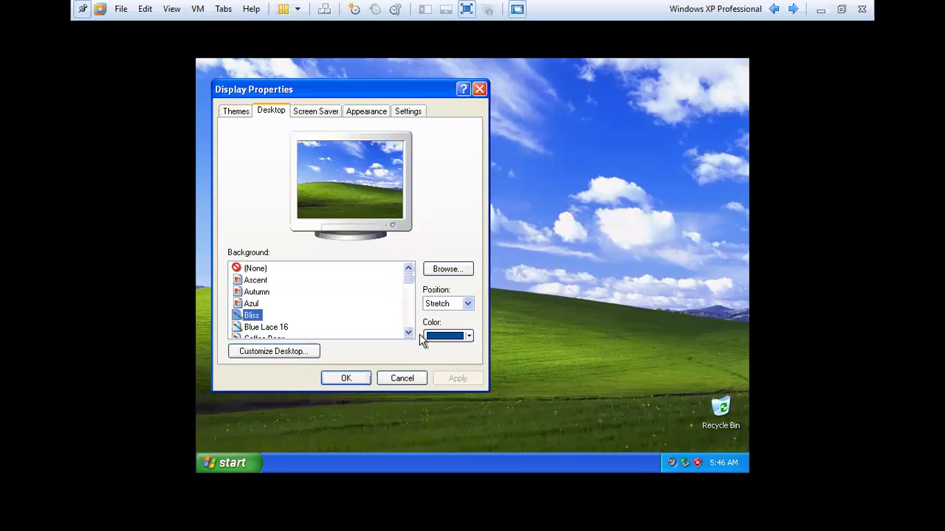
click(299, 354)
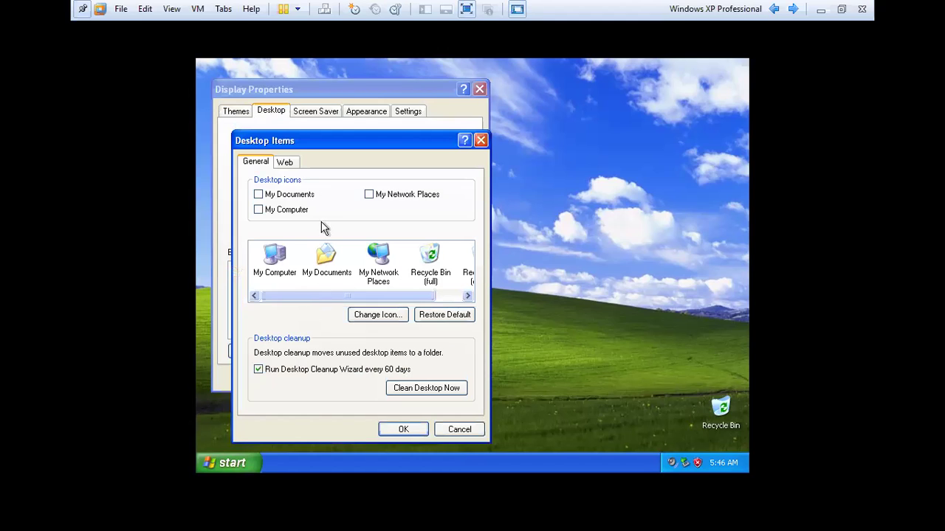
click(302, 196)
click(302, 213)
click(389, 198)
click(259, 371)
click(414, 430)
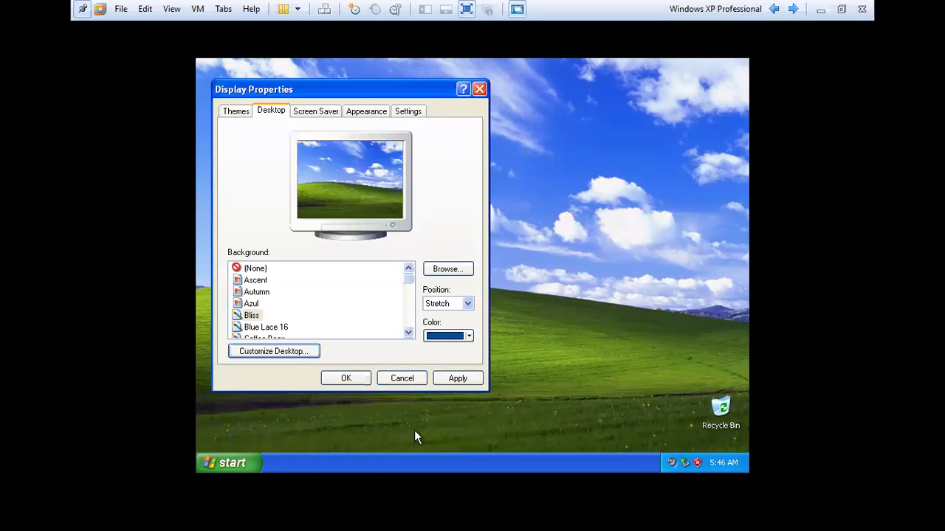
click(456, 380)
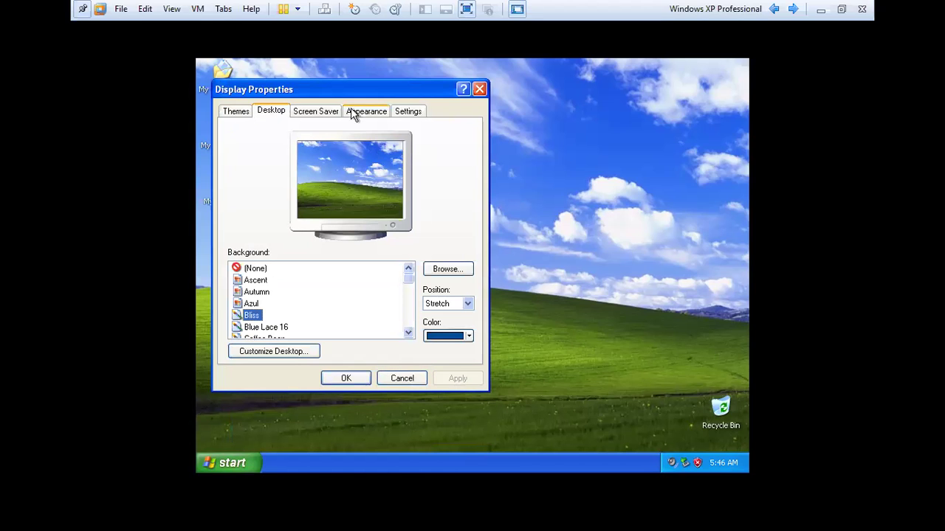
click(336, 377)
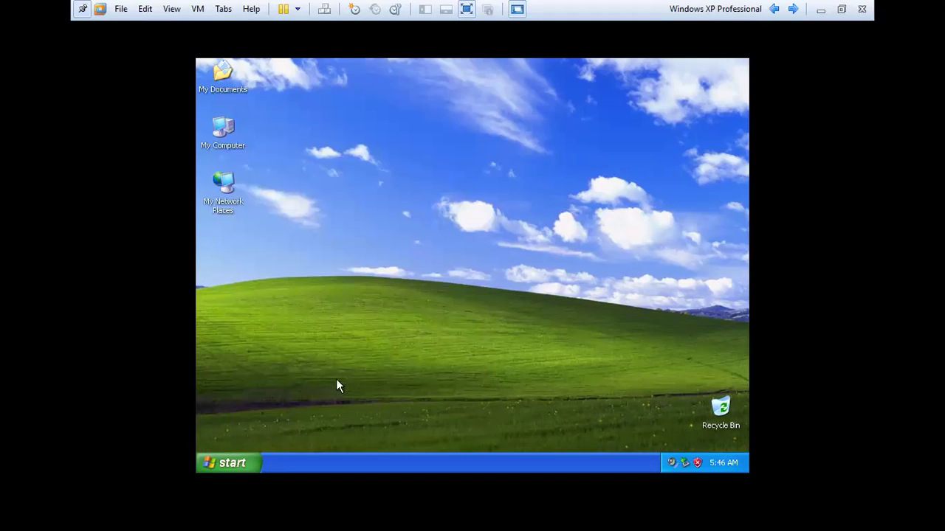
Refresh the desktop, open the Start menu, and right-click the taskbar for its options
right_click(352, 138)
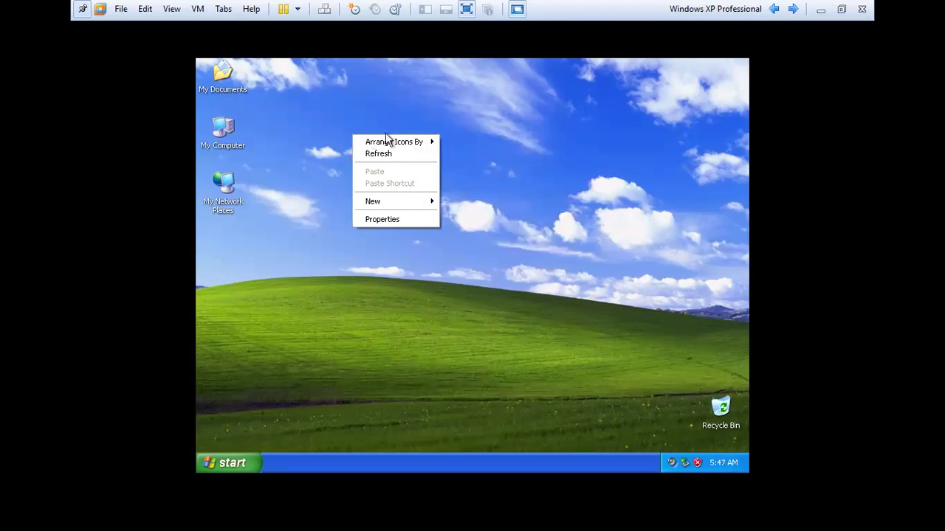
mouse_move(390, 143)
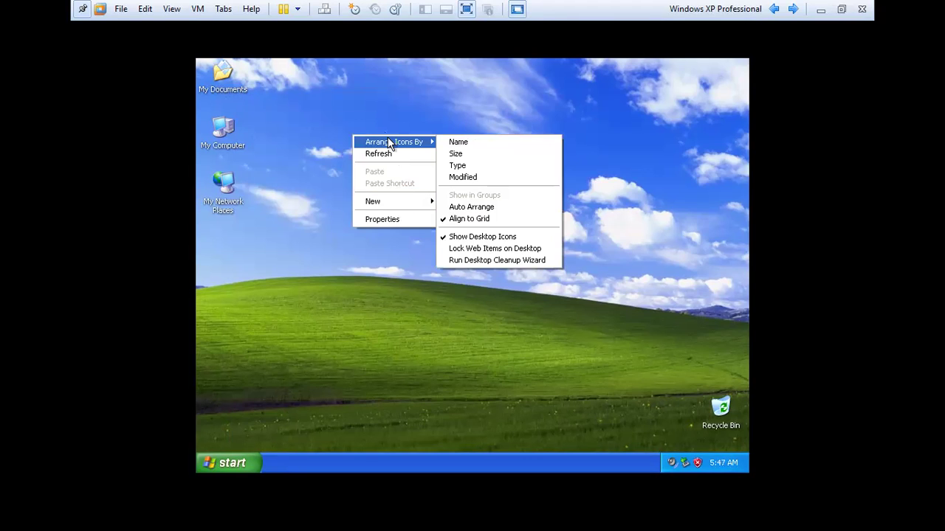
right_click(320, 237)
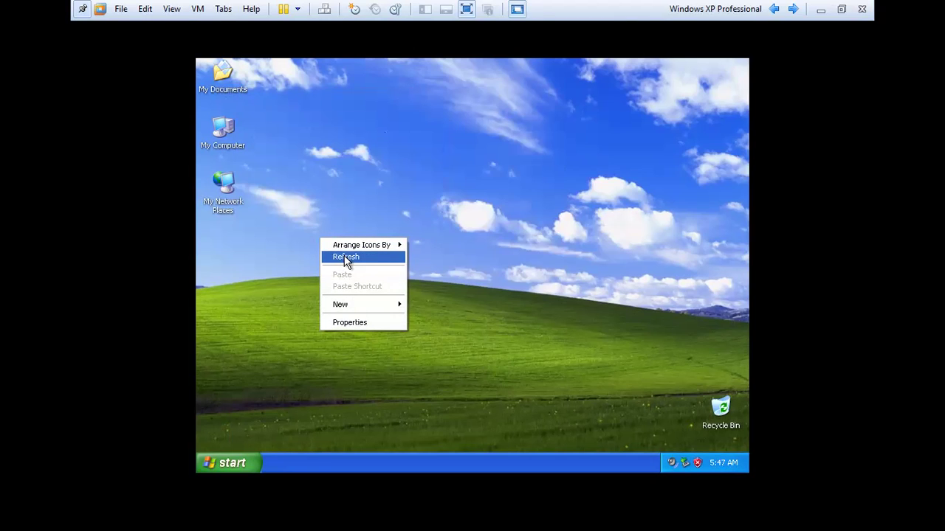
click(345, 257)
key(super)
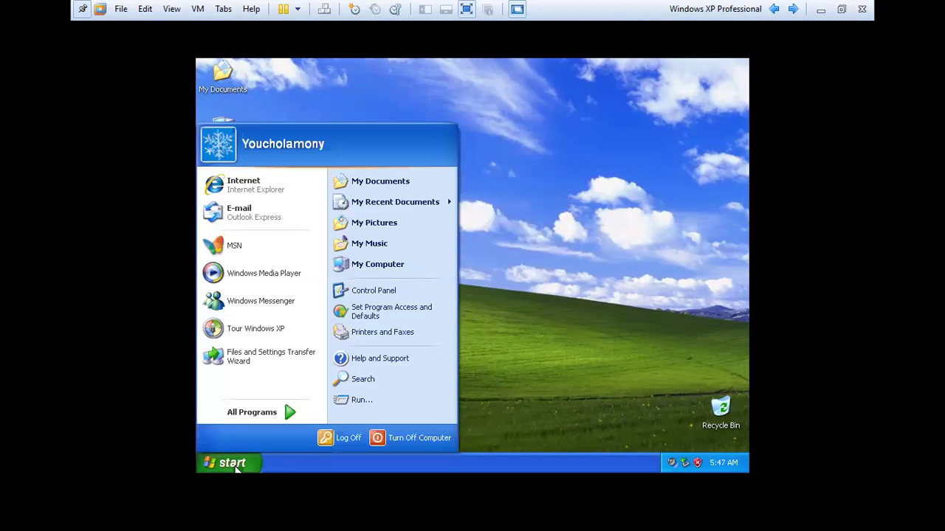
click(319, 471)
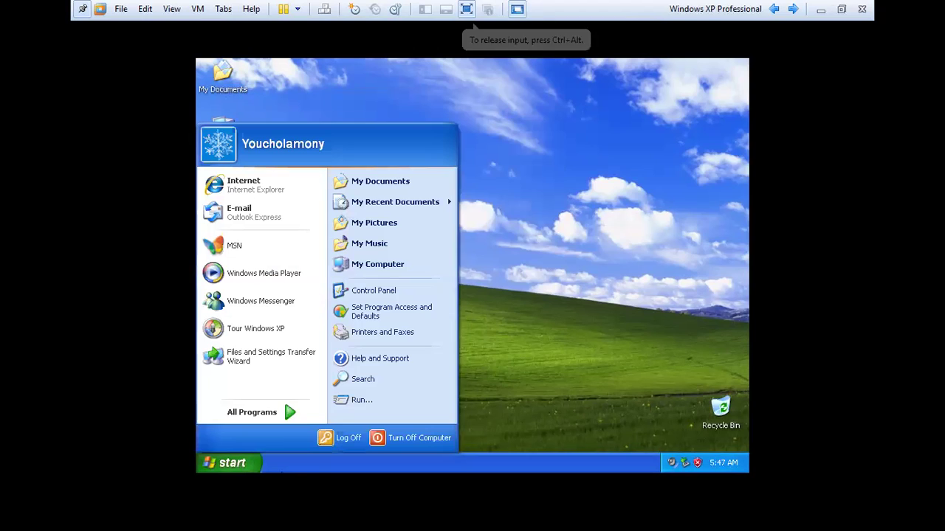
right_click(319, 471)
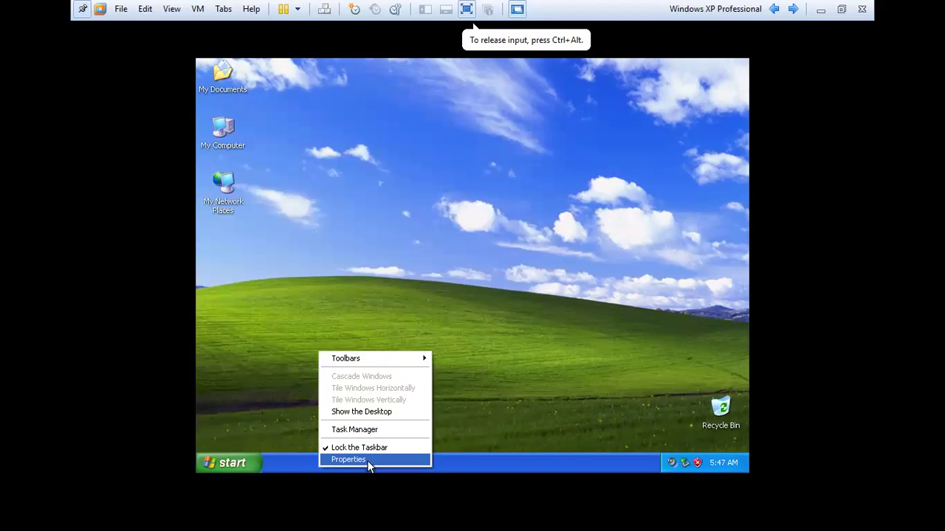
Open Taskbar and Start Menu Properties, reposition it, and apply the Classic Start menu style
click(369, 461)
drag(296, 147, 438, 110)
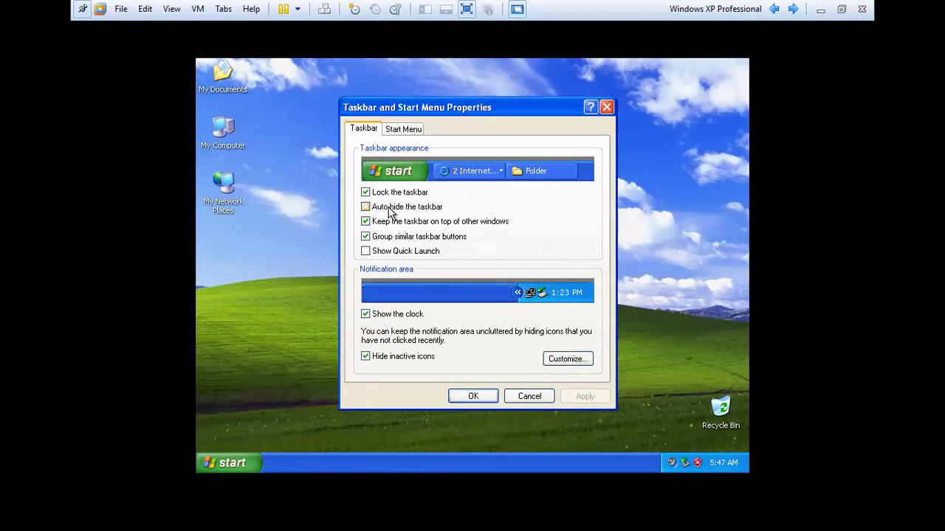
click(402, 130)
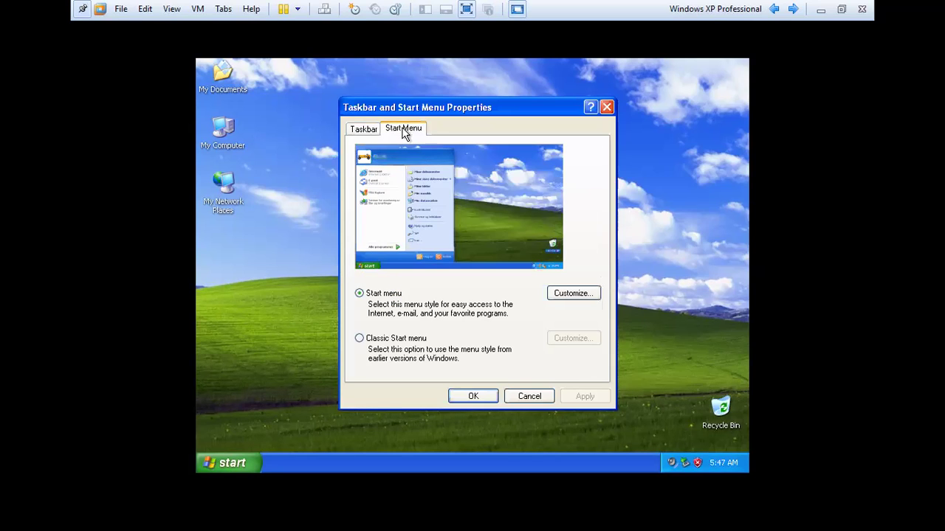
click(391, 348)
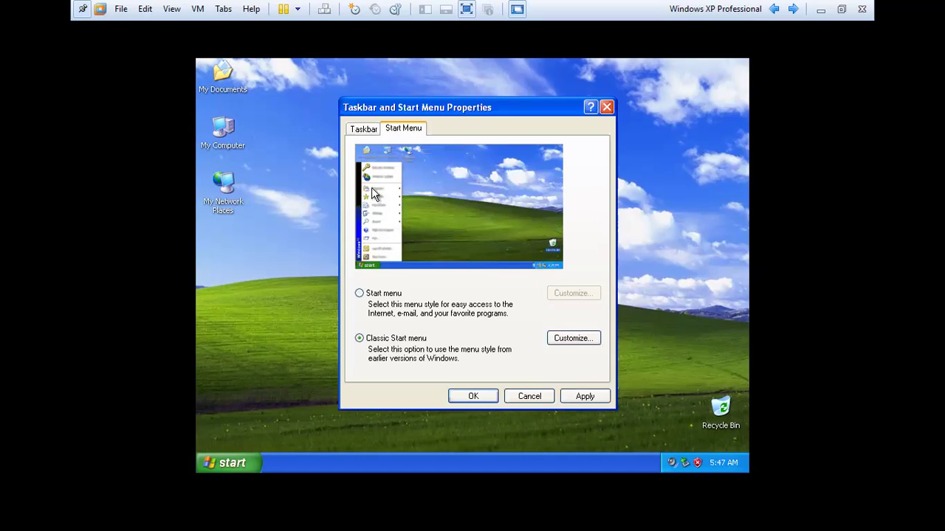
click(587, 397)
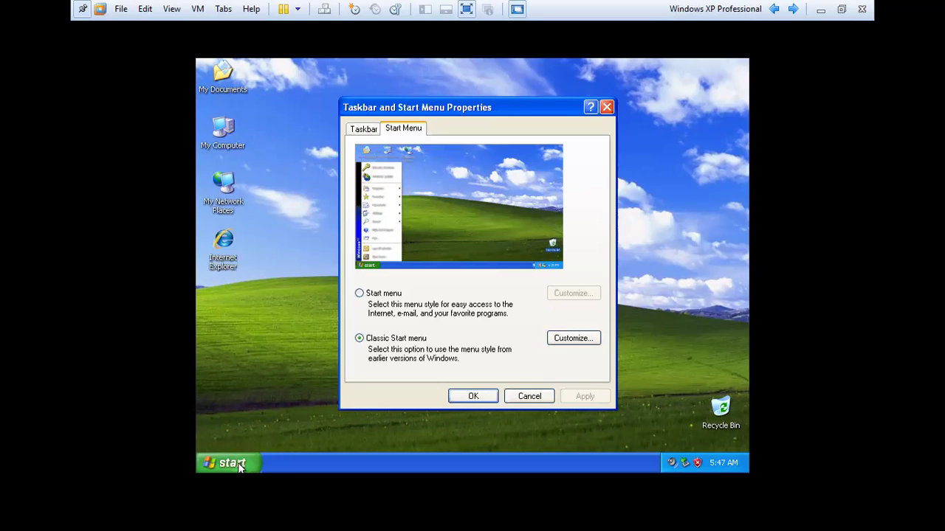
Try the Classic Start menu, then switch back to and apply the XP-style Start menu
click(235, 464)
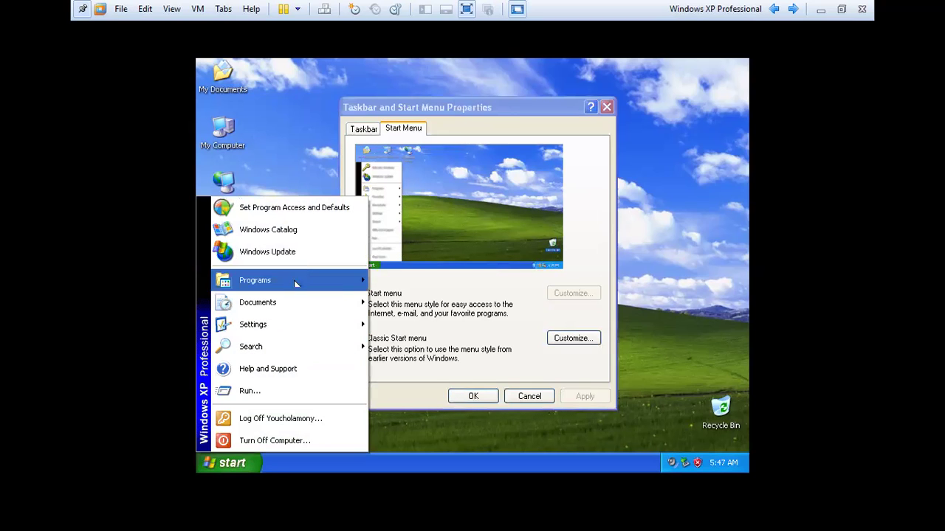
mouse_move(305, 291)
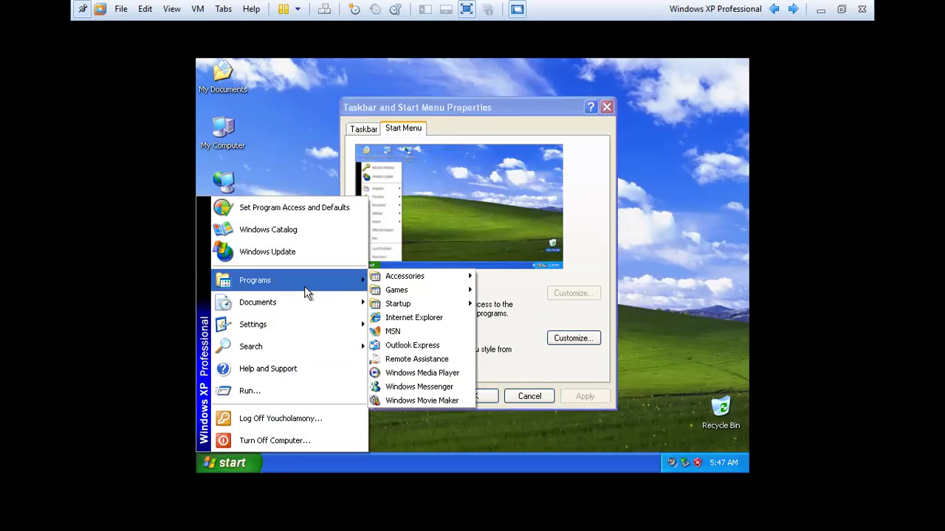
click(522, 314)
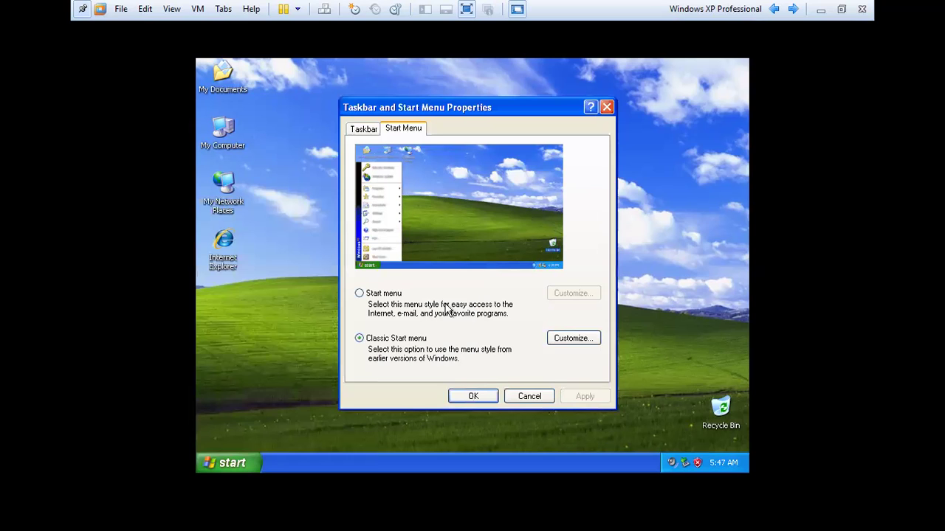
click(376, 293)
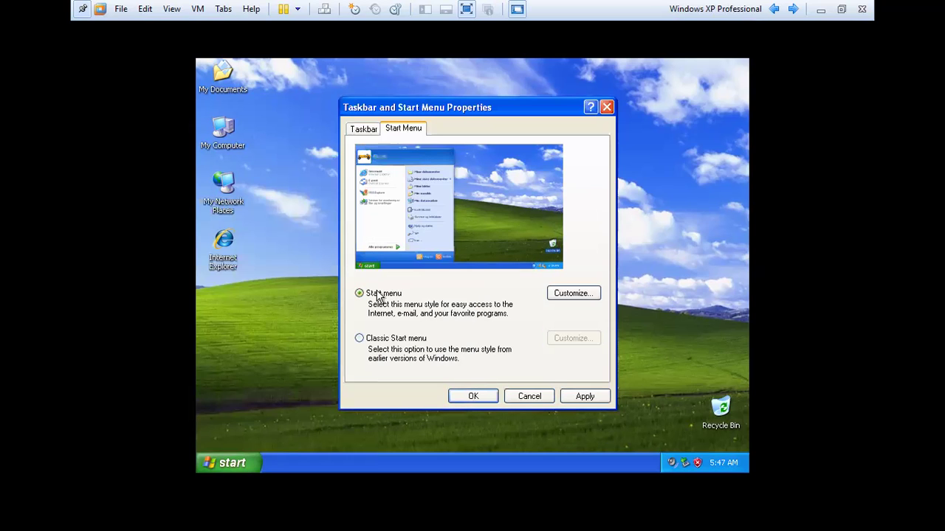
click(584, 399)
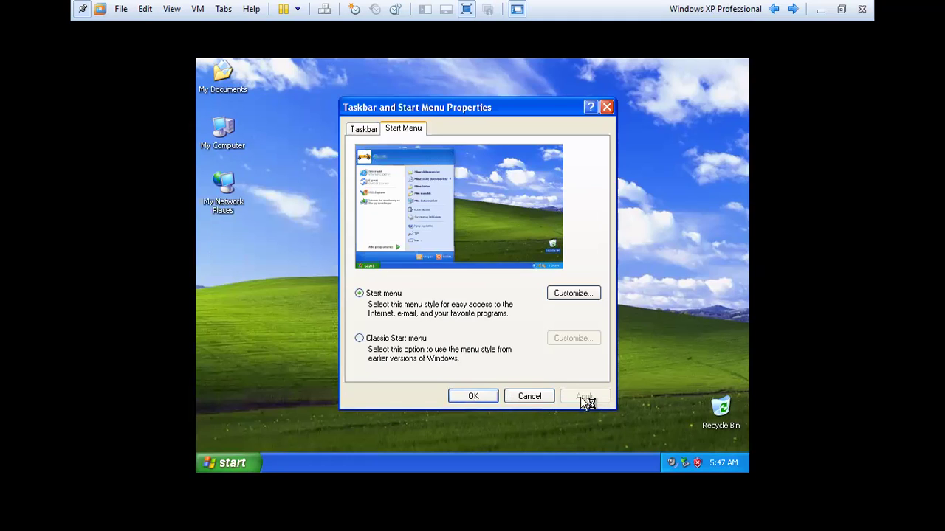
Check the XP Start menu, reapply and check the Classic Start menu, then go to the Taskbar tab
click(234, 463)
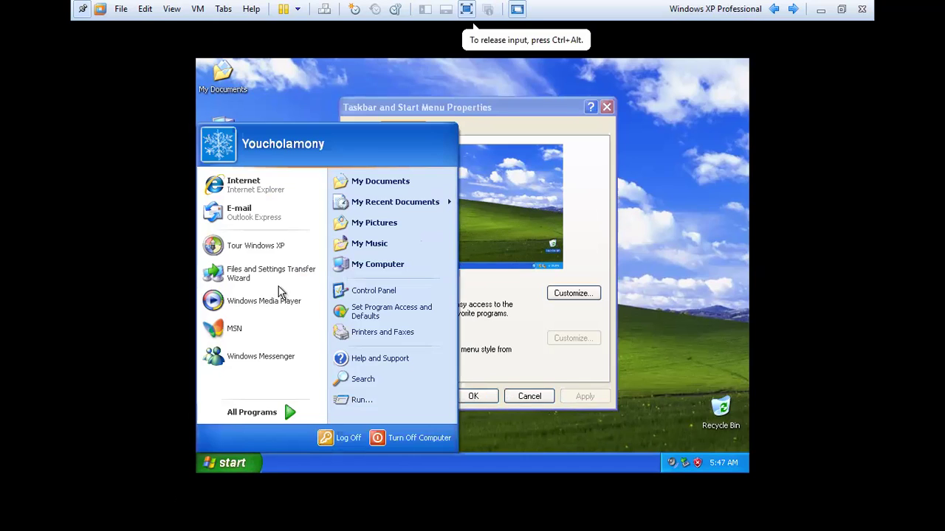
click(502, 341)
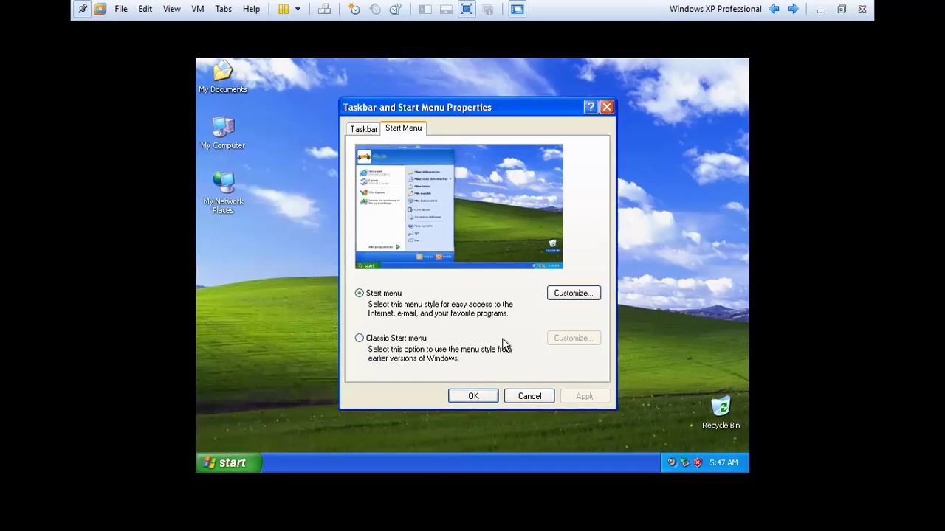
click(415, 341)
click(584, 397)
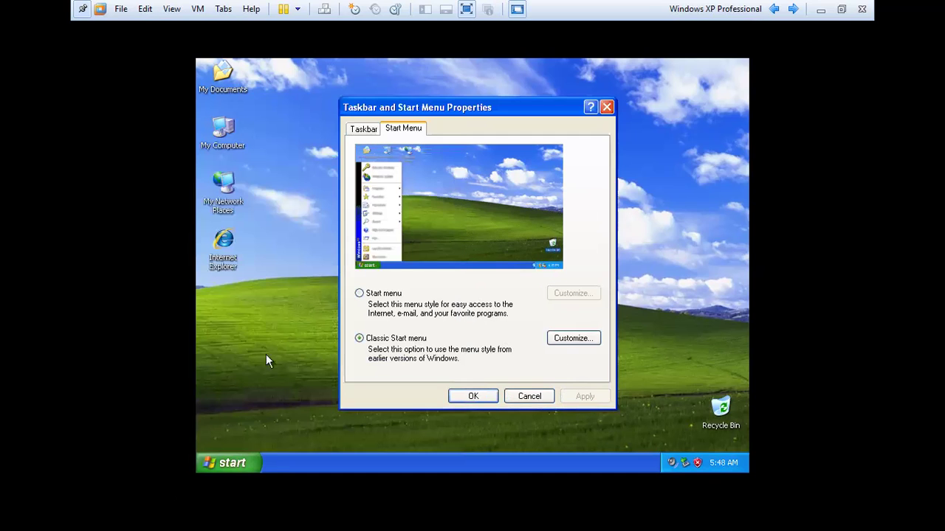
click(215, 465)
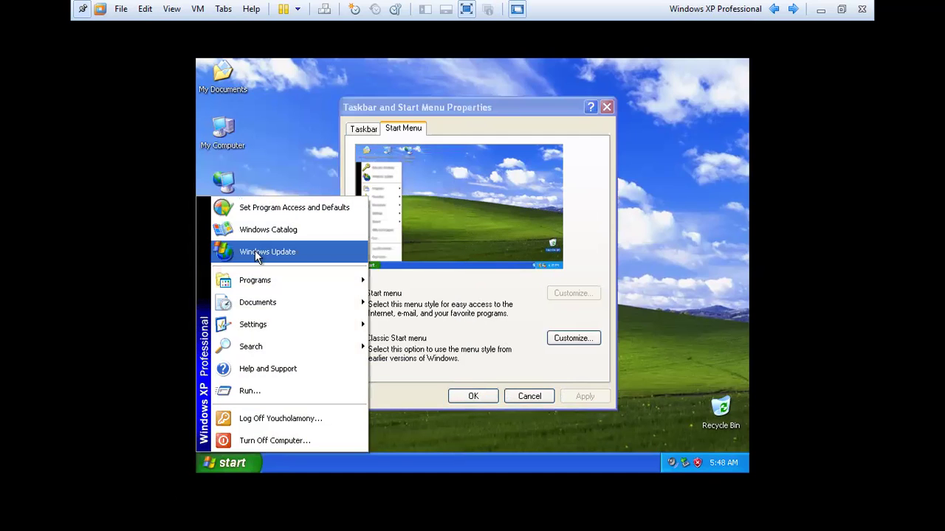
click(436, 322)
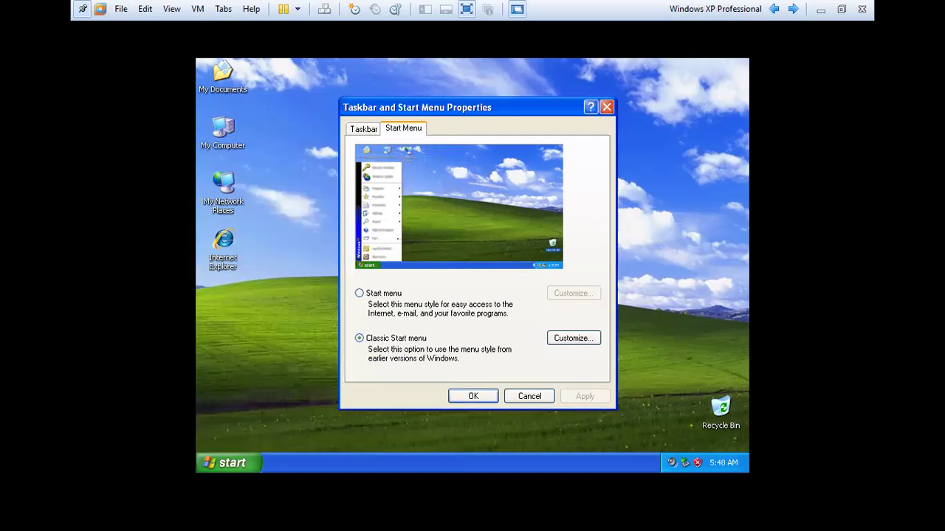
click(362, 128)
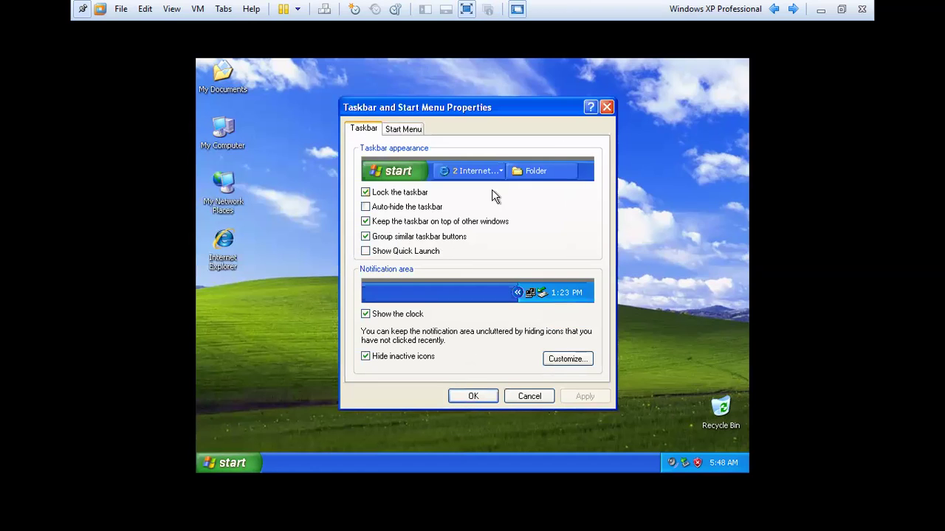
Keep the taskbar locked, try auto-hide, then turn auto-hide off and apply
click(403, 194)
click(403, 194)
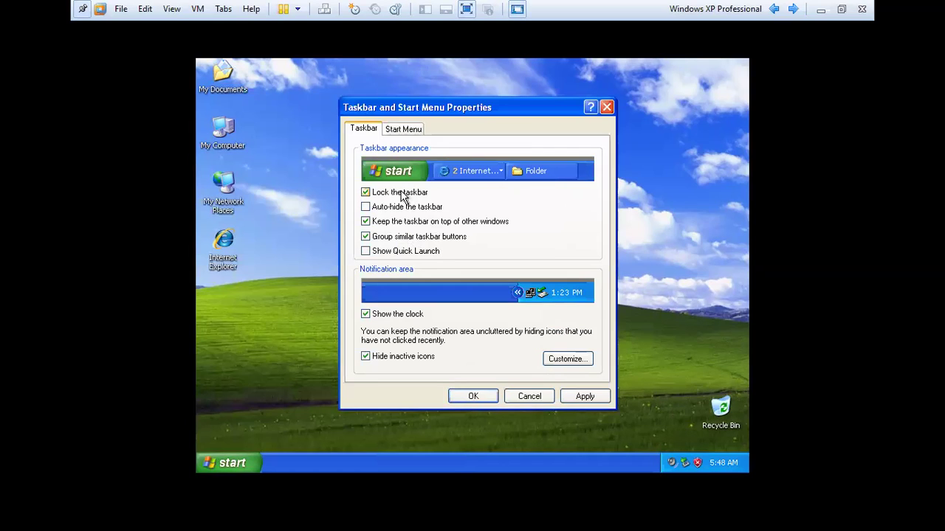
click(404, 209)
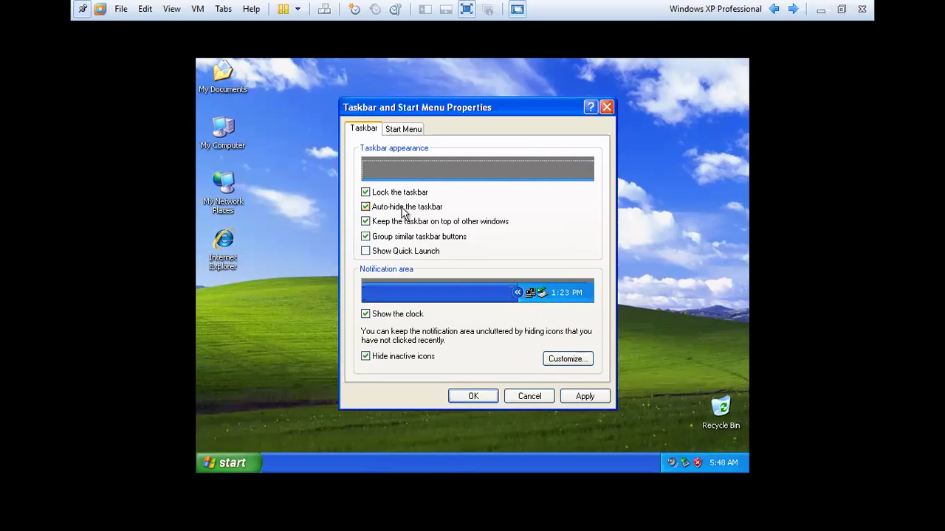
click(600, 396)
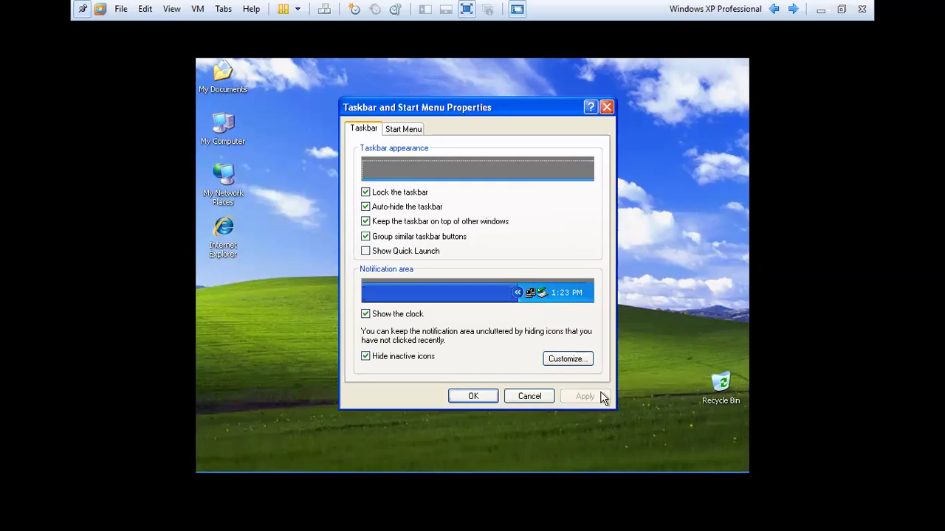
mouse_move(577, 471)
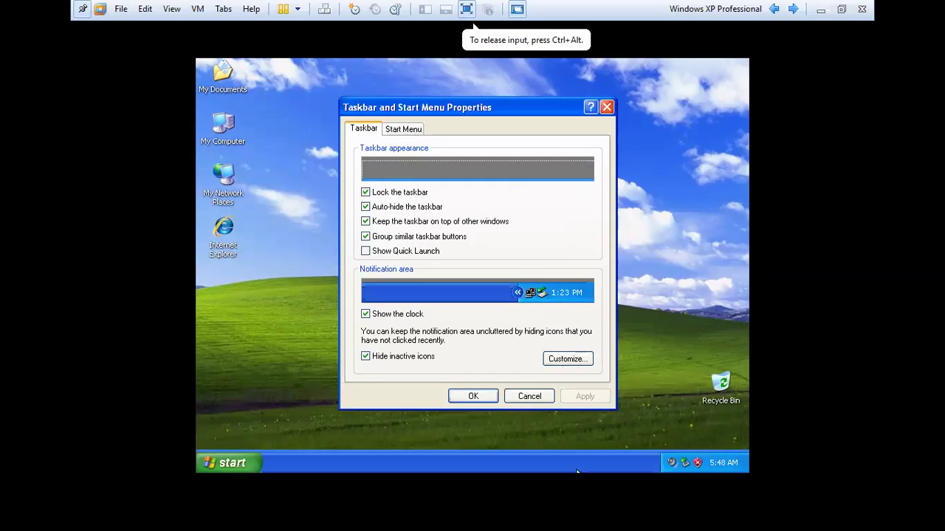
click(406, 208)
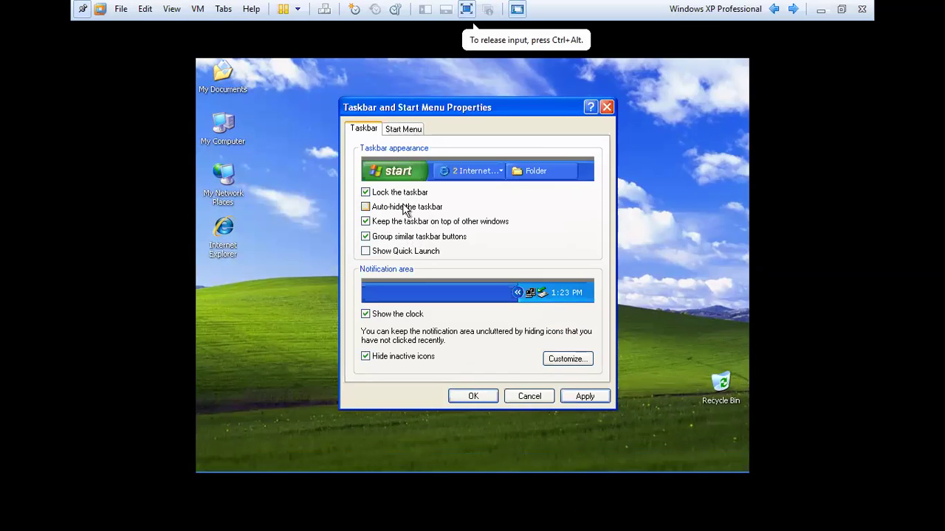
click(589, 395)
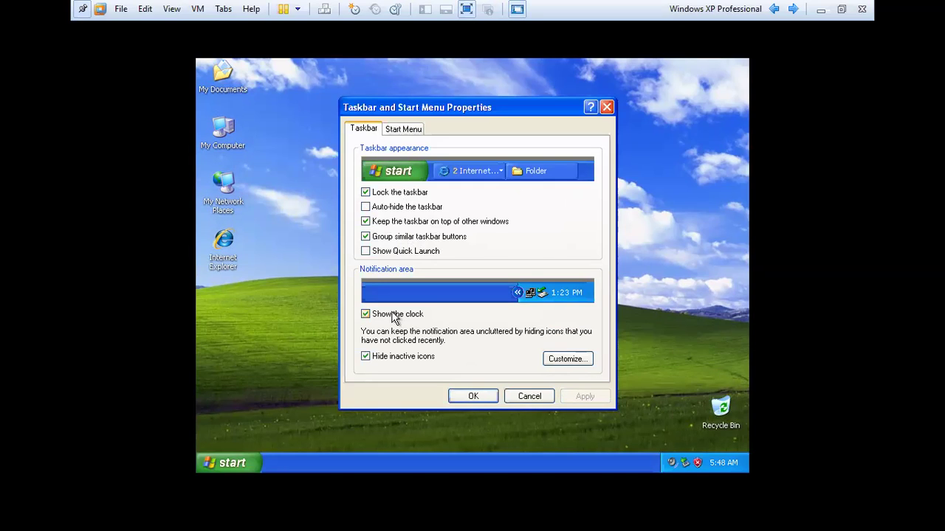
Toggle grouping, Quick Launch and the clock, keeping grouping and the clock on, apply, and open notification customization
click(425, 237)
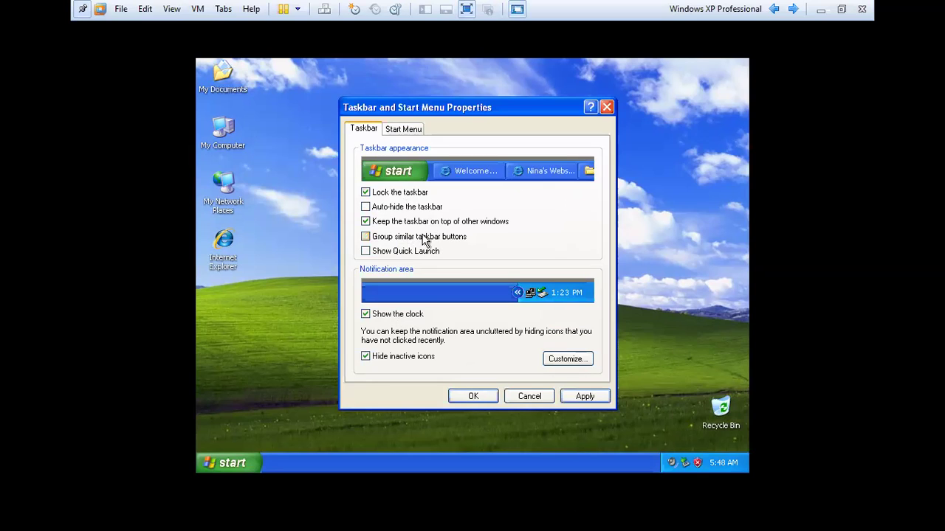
click(426, 237)
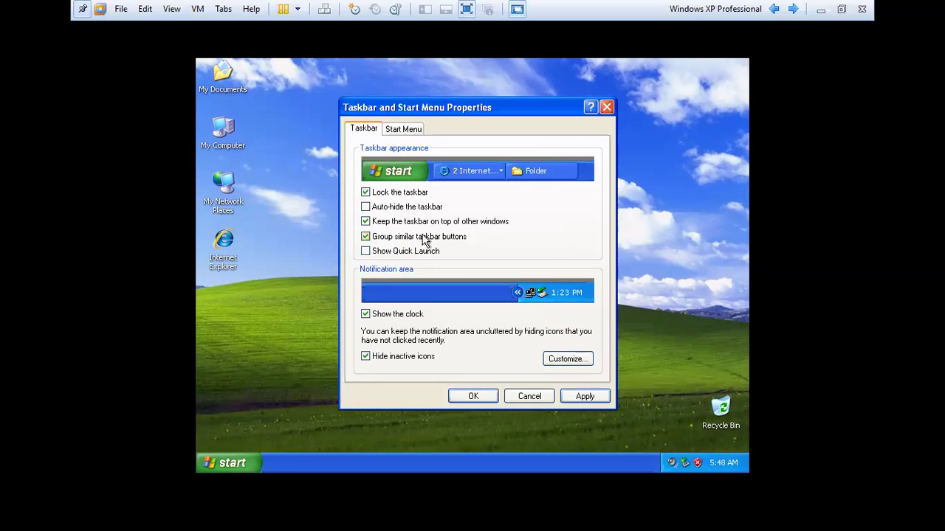
click(418, 252)
click(417, 253)
click(395, 315)
click(395, 316)
click(395, 318)
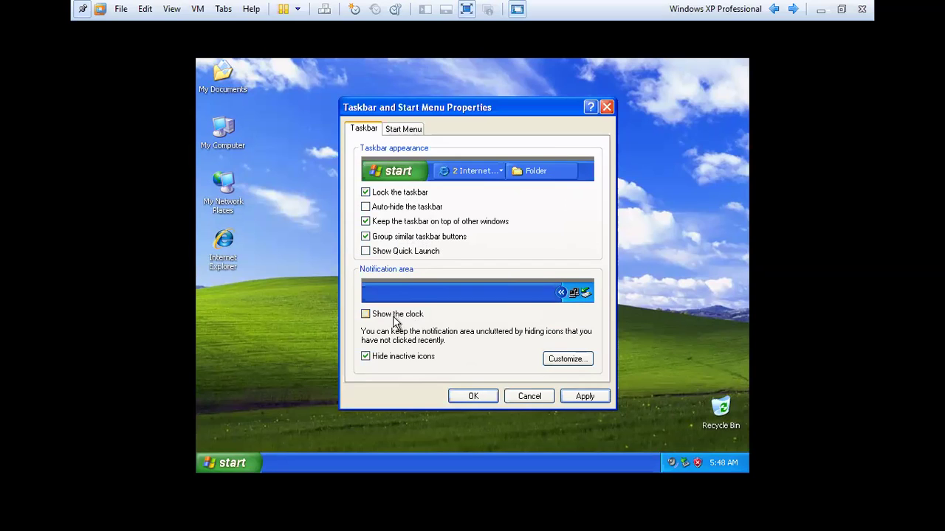
click(392, 316)
click(586, 397)
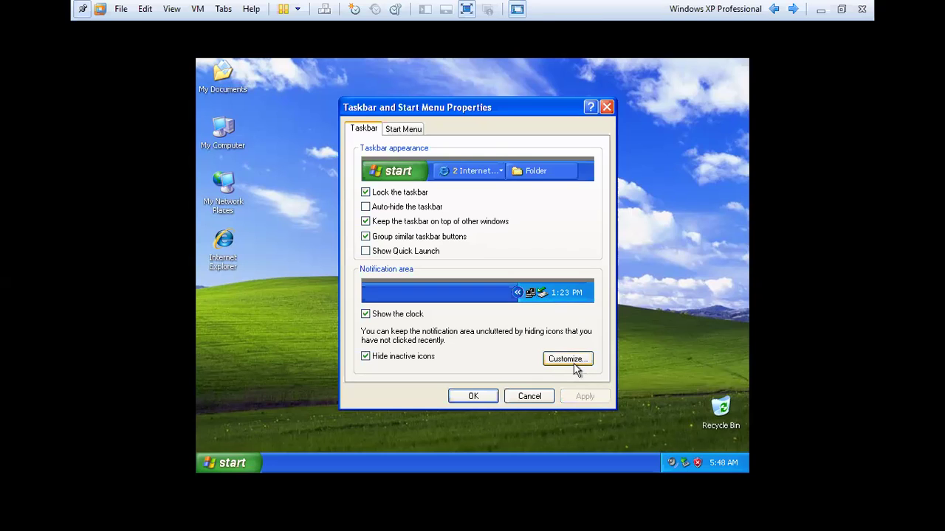
click(573, 361)
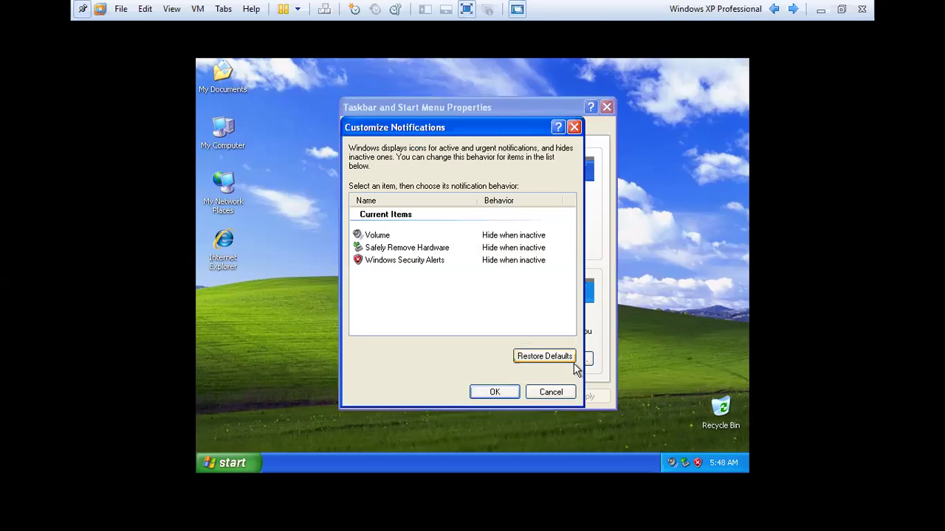
Cancel notification customization, view the Classic Start menu options, close Properties with OK, and check the taskbar's Toolbars menu
click(549, 395)
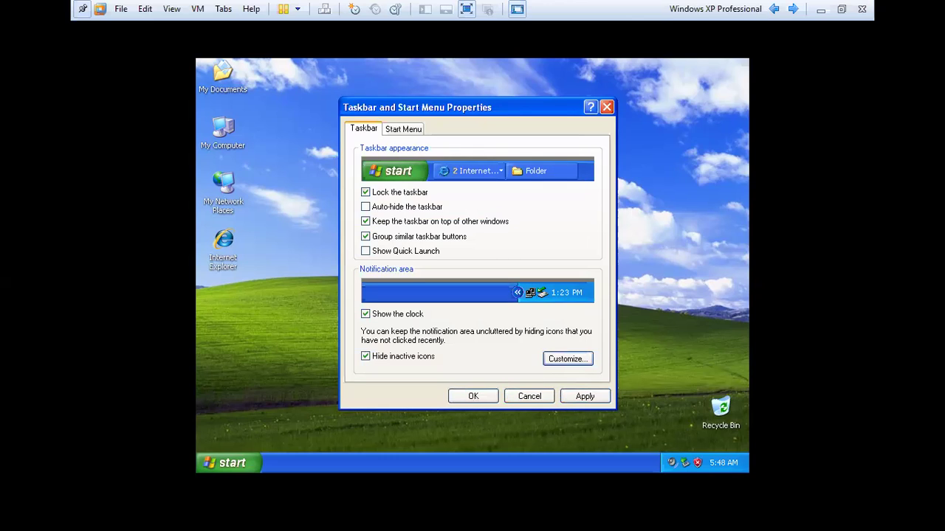
click(406, 127)
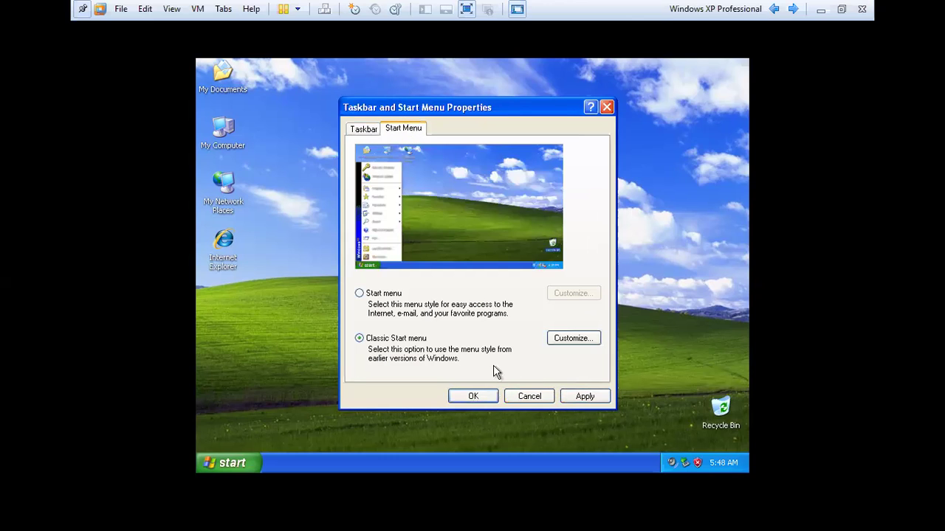
click(569, 340)
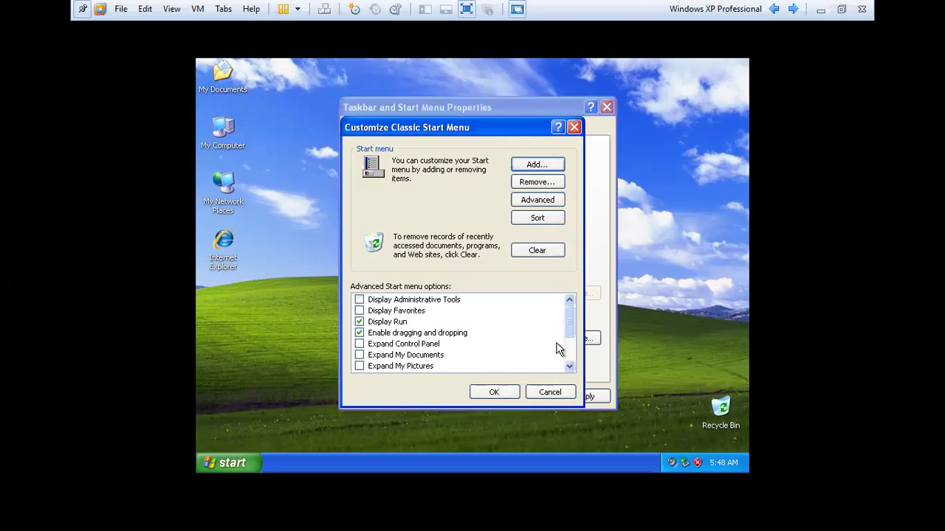
click(573, 127)
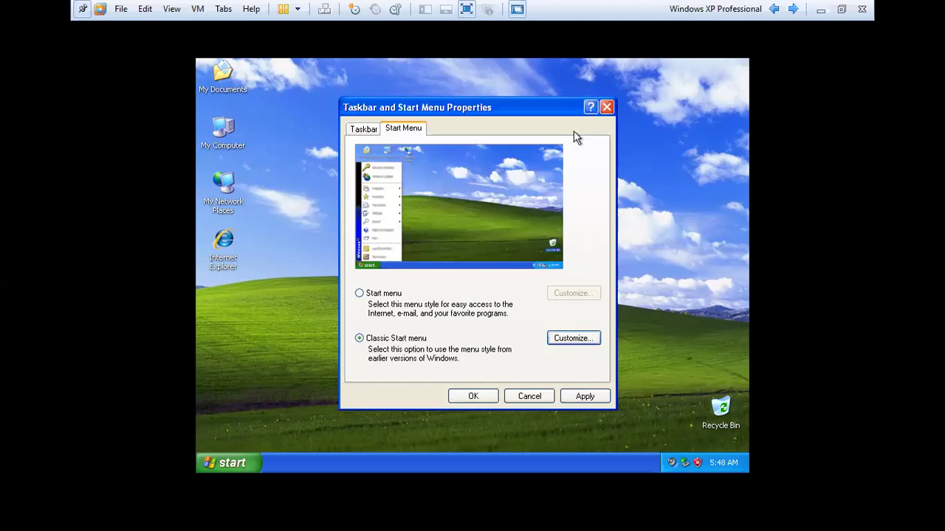
click(491, 396)
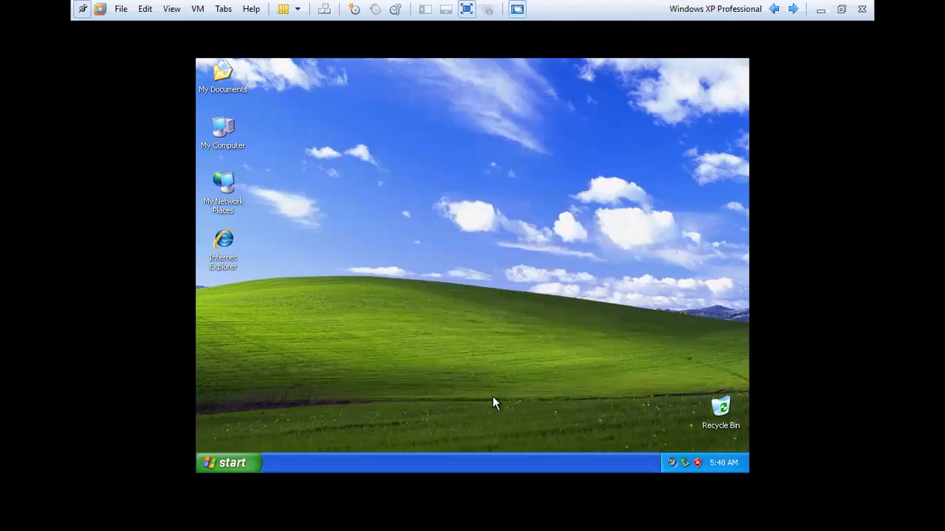
right_click(426, 463)
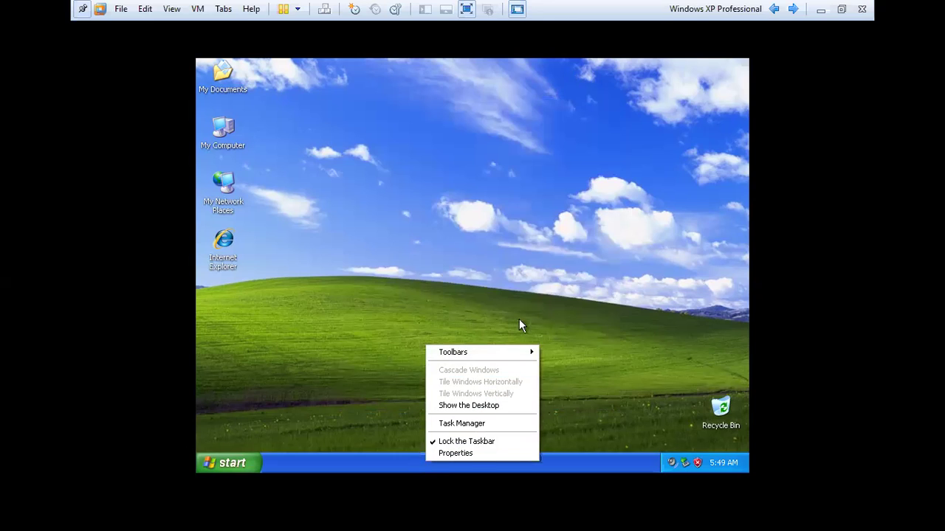
click(418, 266)
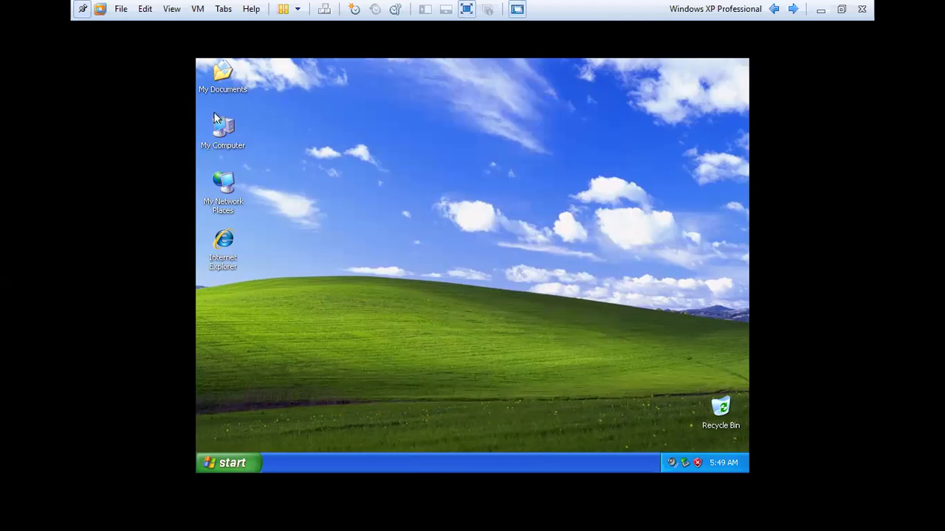
Open Local Disk (E:) from My Computer, decline the format prompt, and close the window
double_click(219, 140)
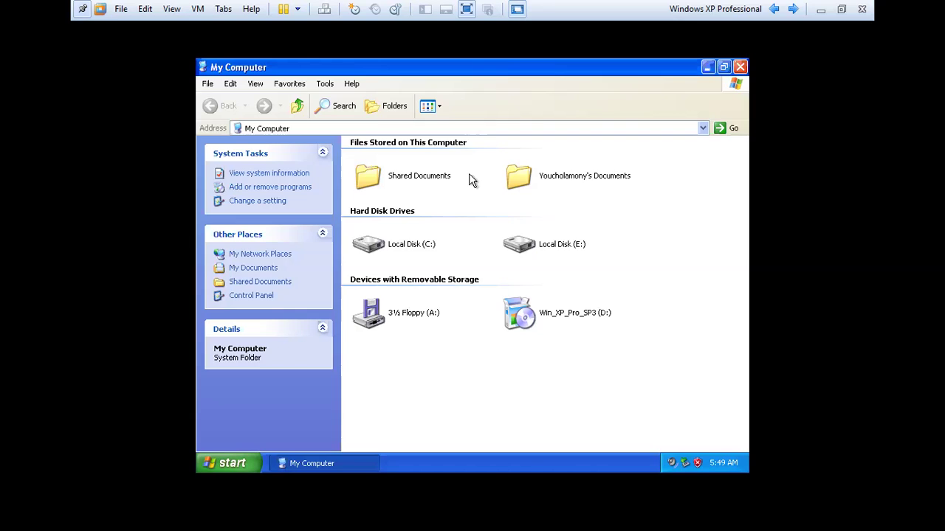
click(531, 254)
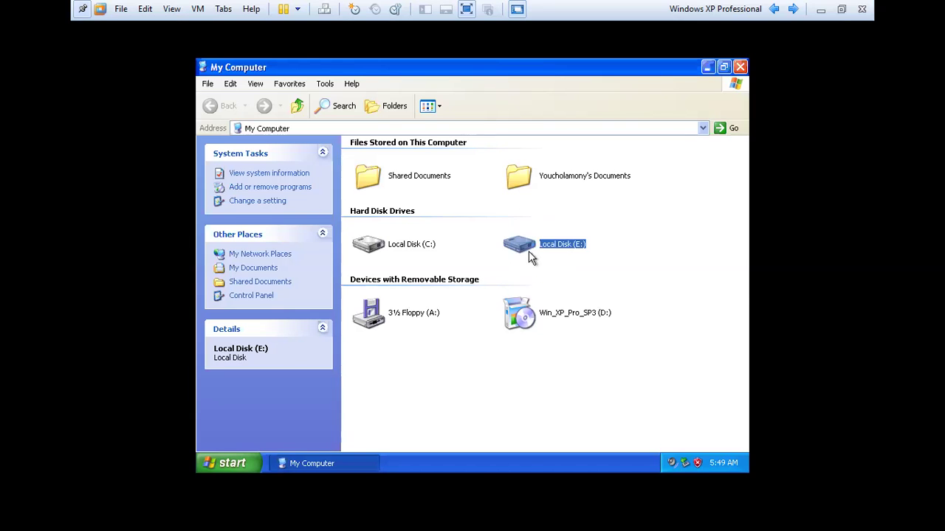
double_click(541, 252)
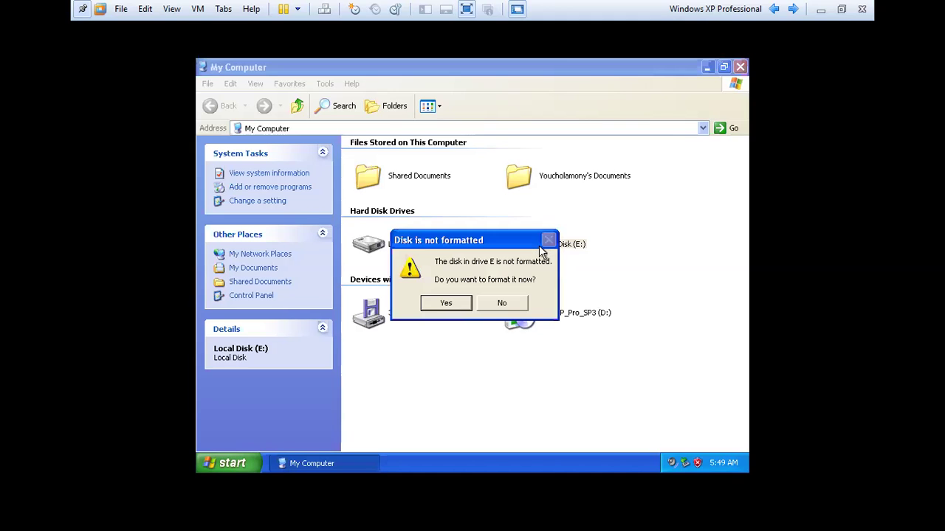
click(521, 305)
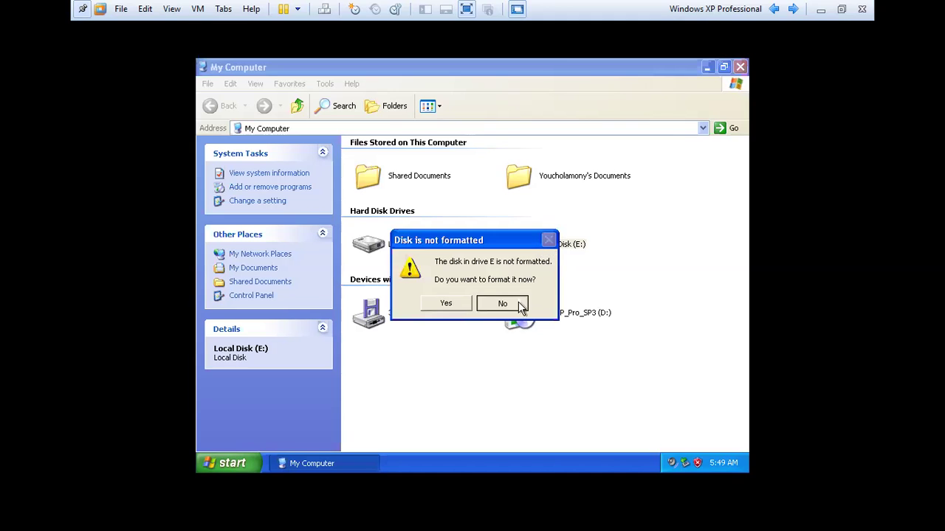
click(605, 231)
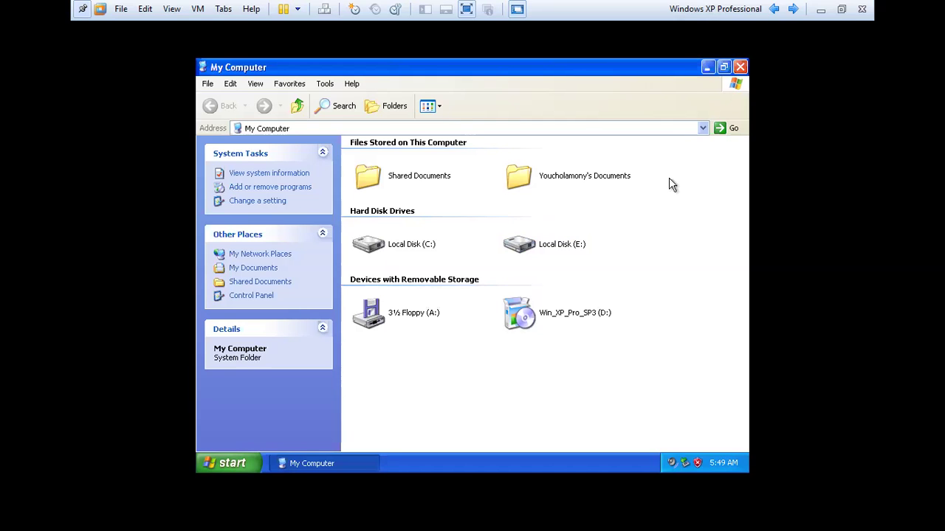
click(739, 67)
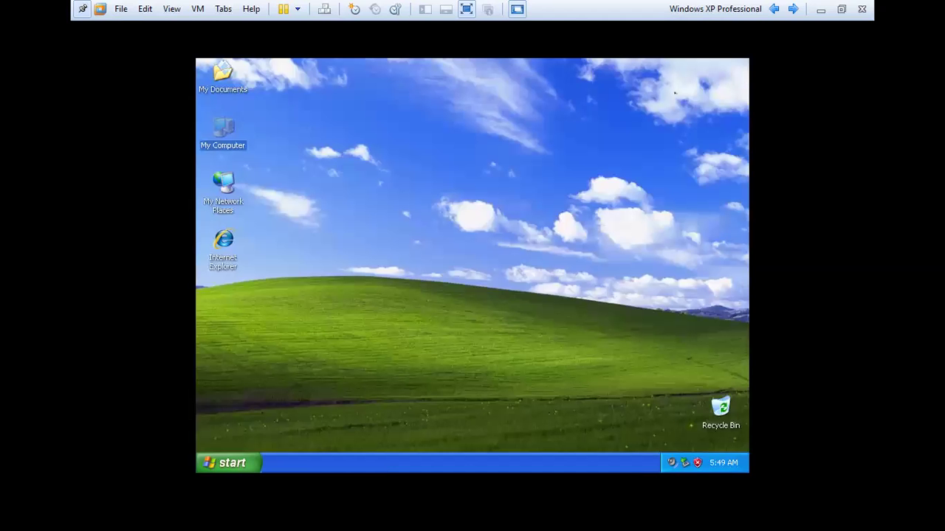
Retry opening E:, decline formatting again, close My Computer, and bring up its desktop shortcut menu
double_click(226, 143)
click(539, 240)
double_click(540, 240)
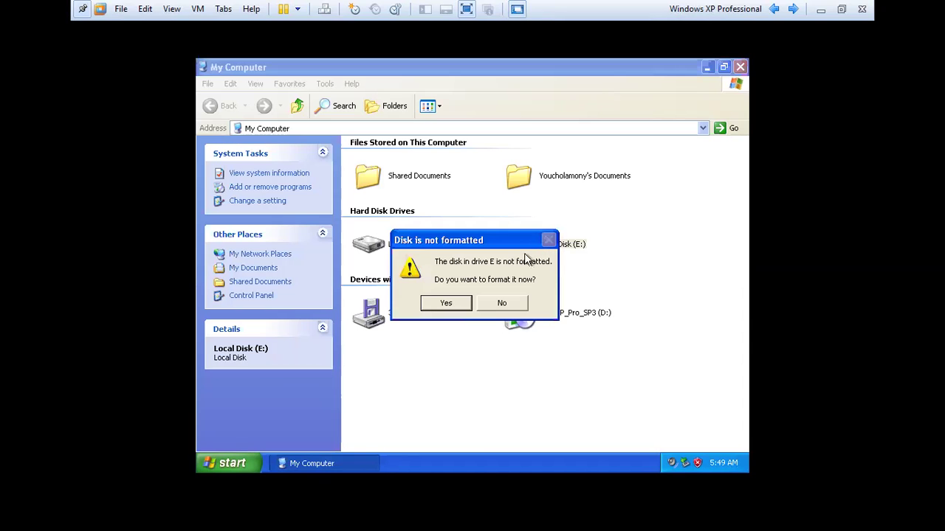
click(516, 303)
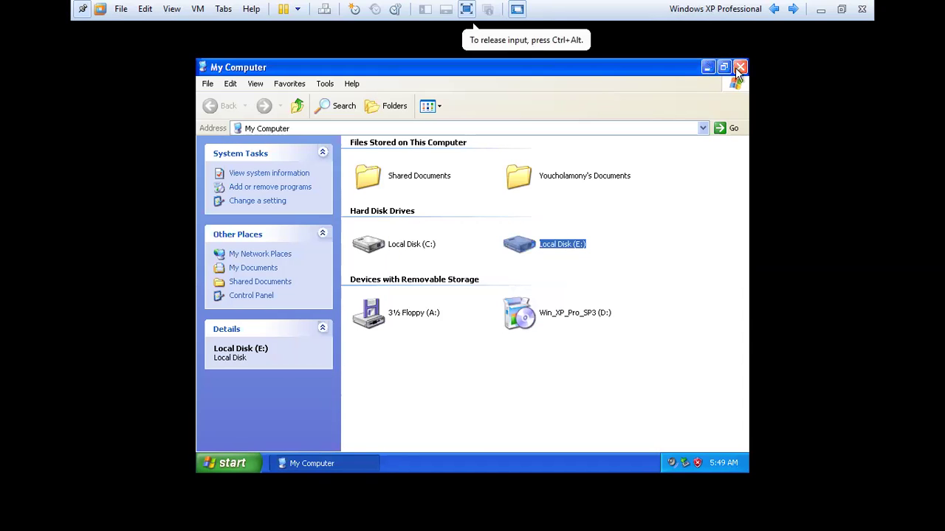
click(740, 67)
right_click(228, 126)
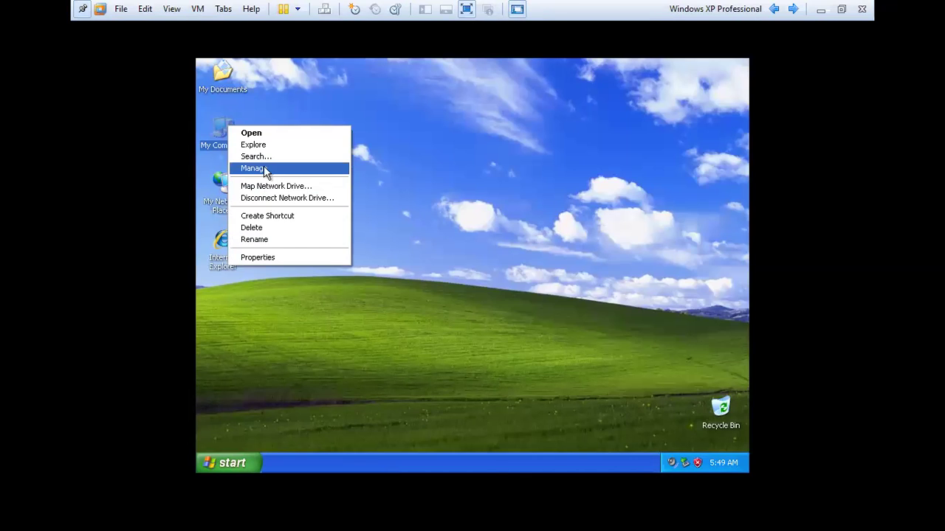
click(263, 169)
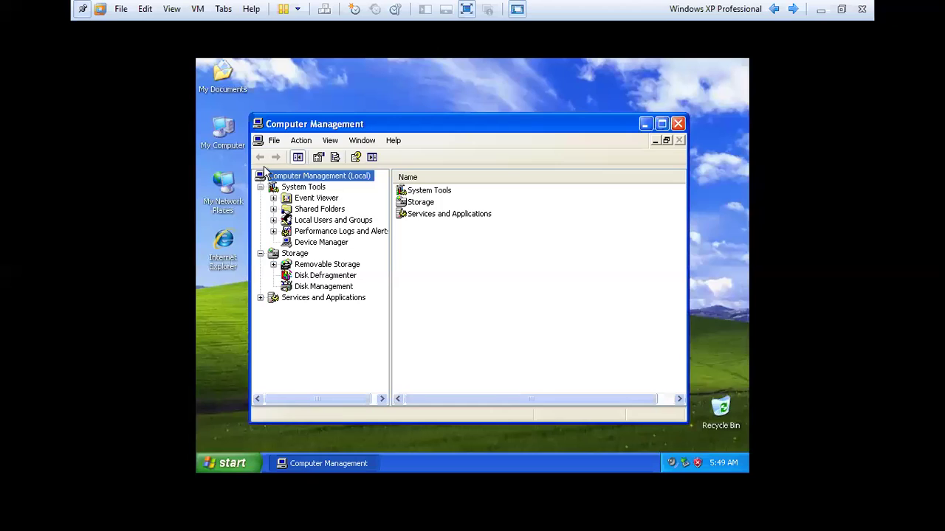
click(337, 289)
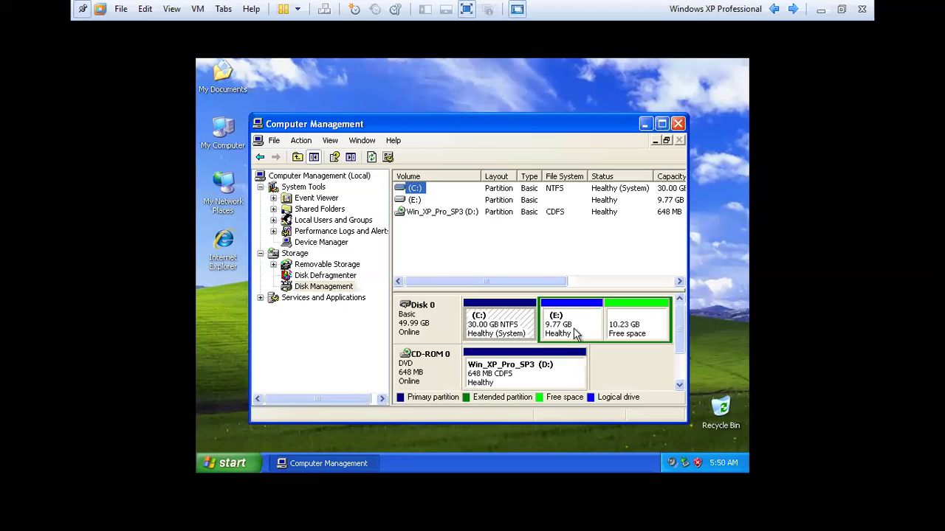
click(639, 327)
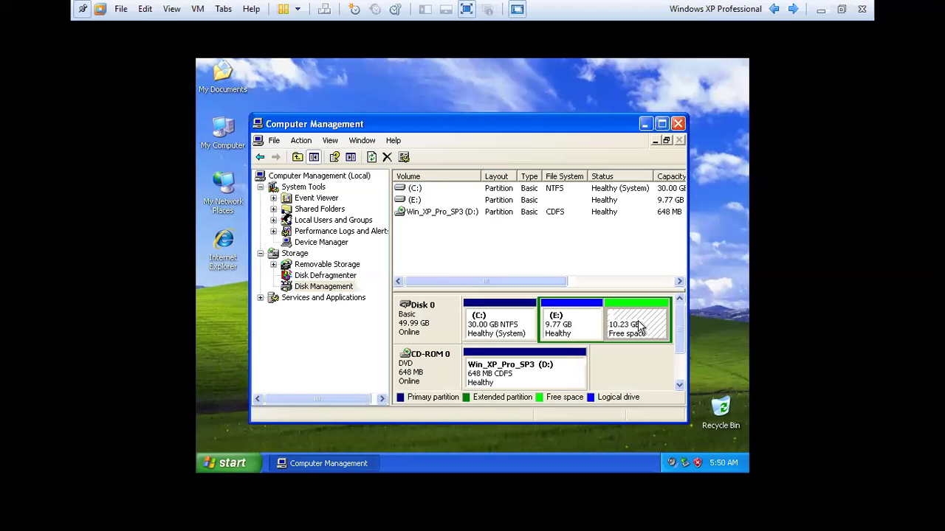
click(571, 332)
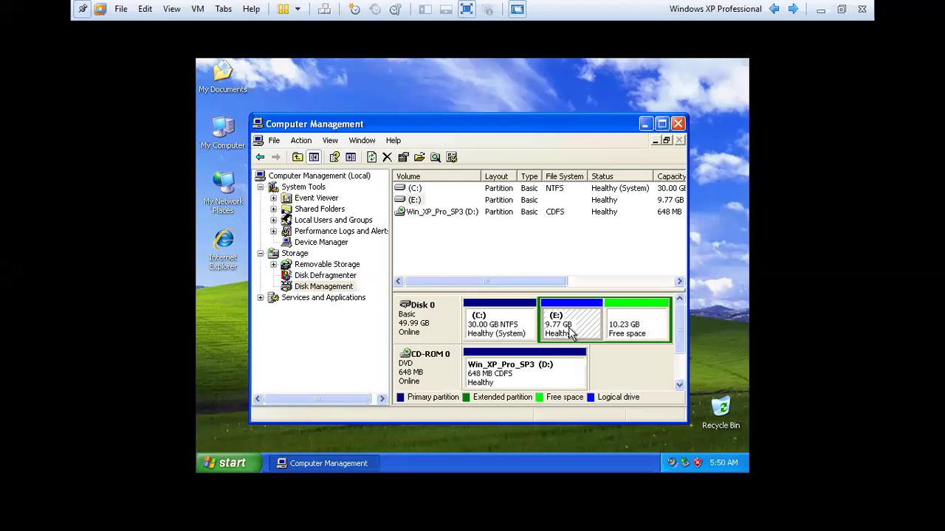
Quick-format the E: partition as NTFS, accepting the data-loss warning
right_click(570, 332)
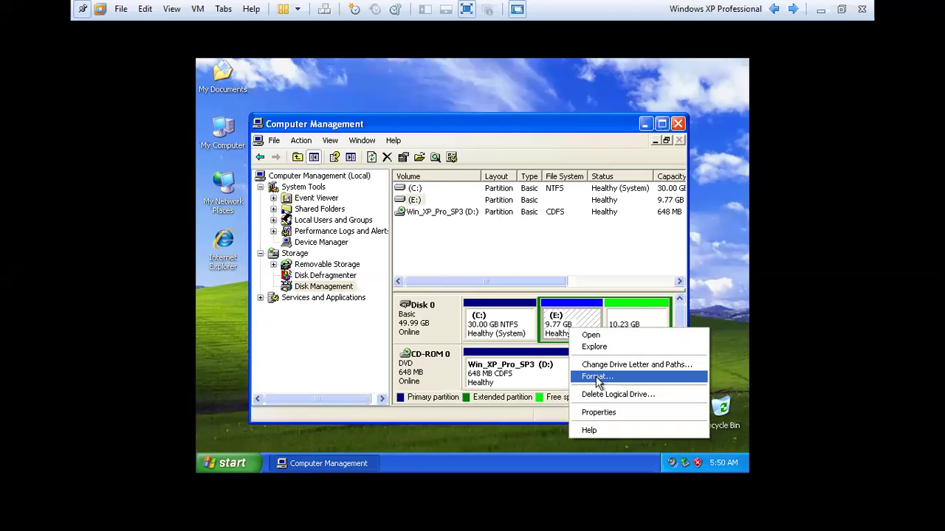
click(597, 377)
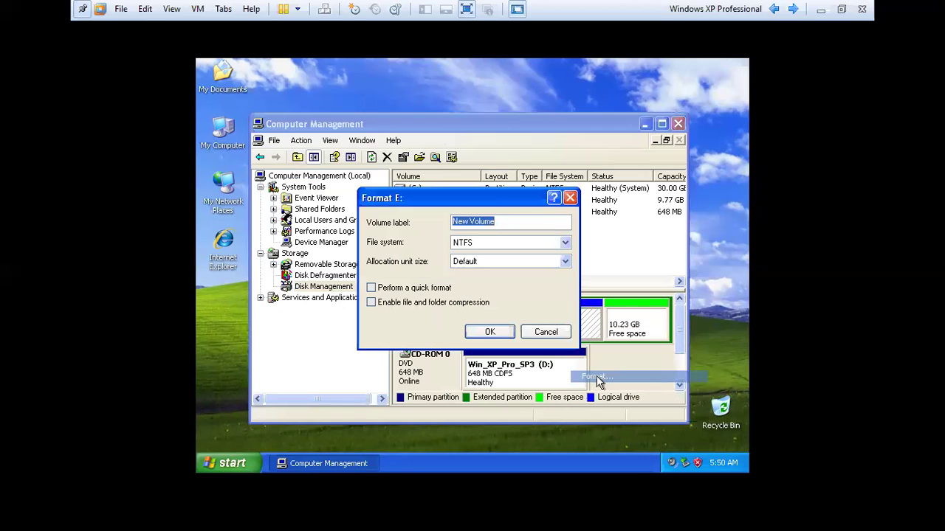
click(443, 290)
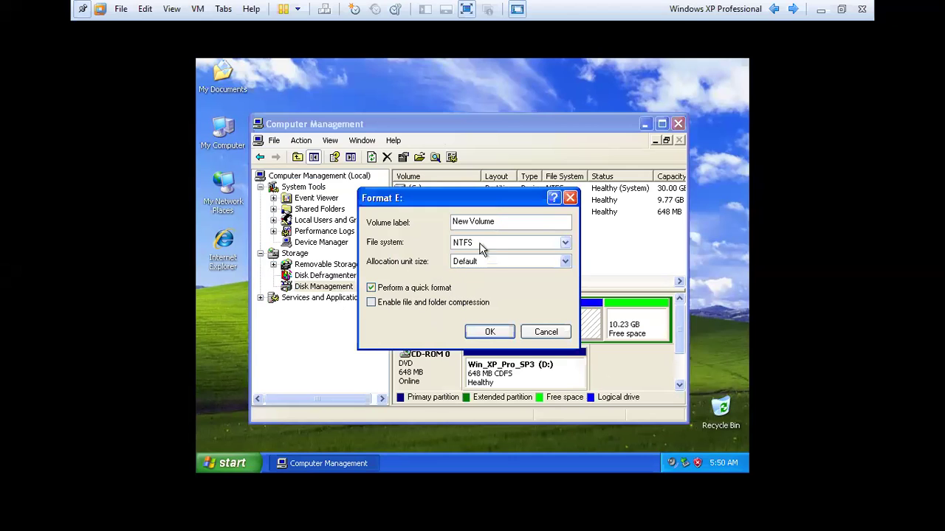
click(499, 334)
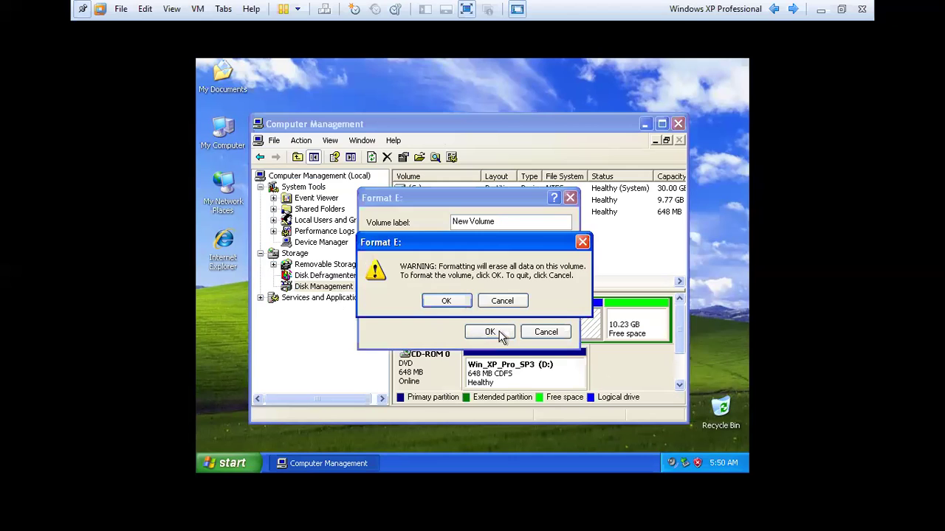
click(457, 302)
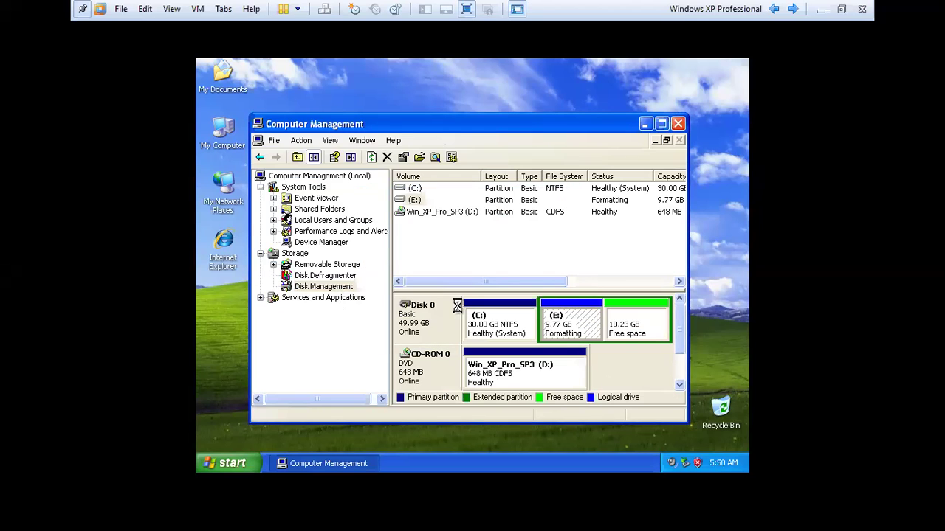
right_click(631, 330)
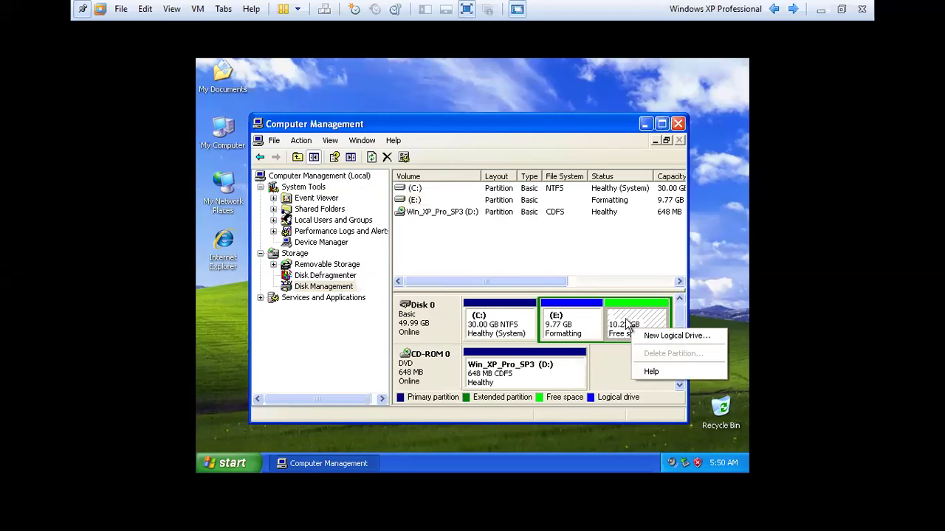
right_click(626, 324)
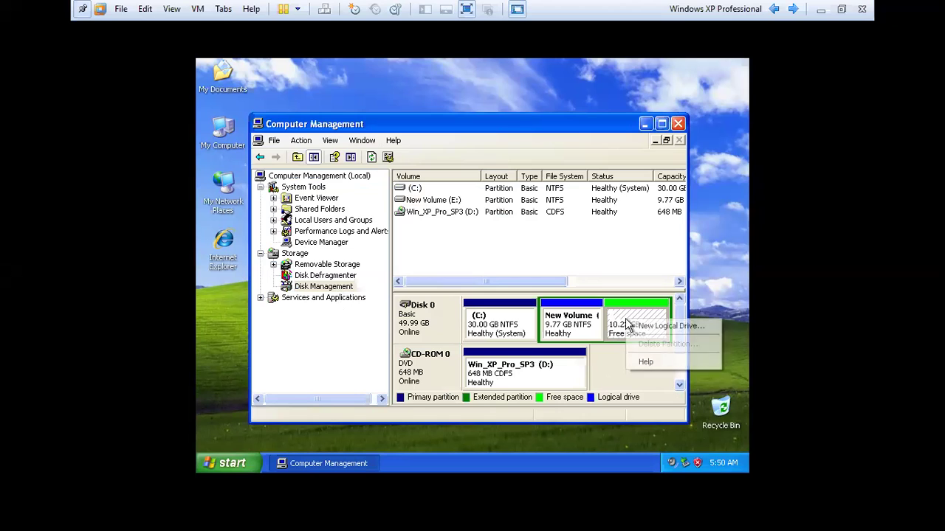
Create NTFS logical drive F: using the full 10472 MB of free space, quick format left off
click(646, 331)
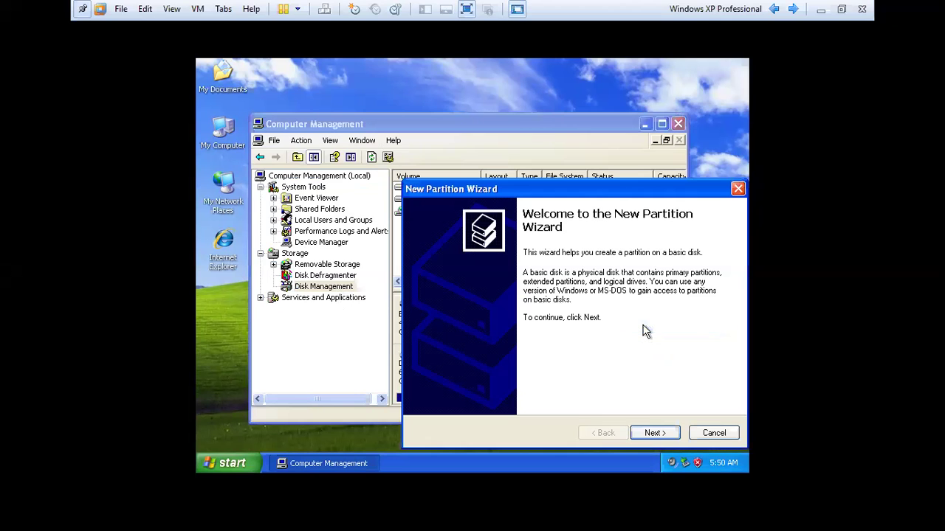
click(653, 433)
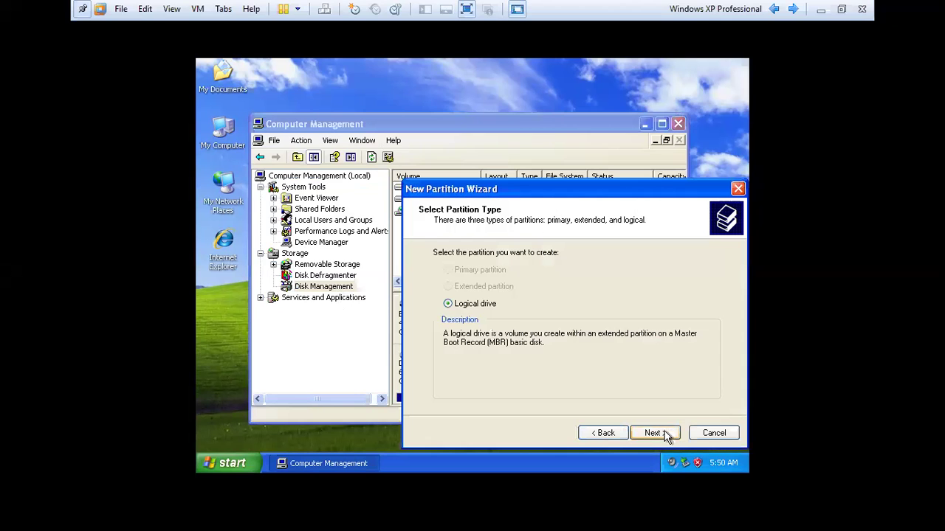
click(664, 434)
click(666, 436)
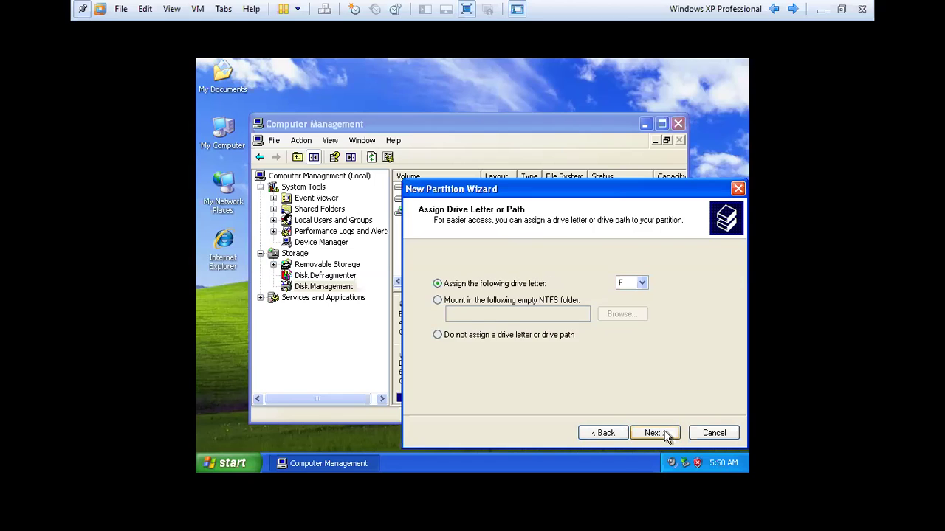
click(667, 435)
click(659, 434)
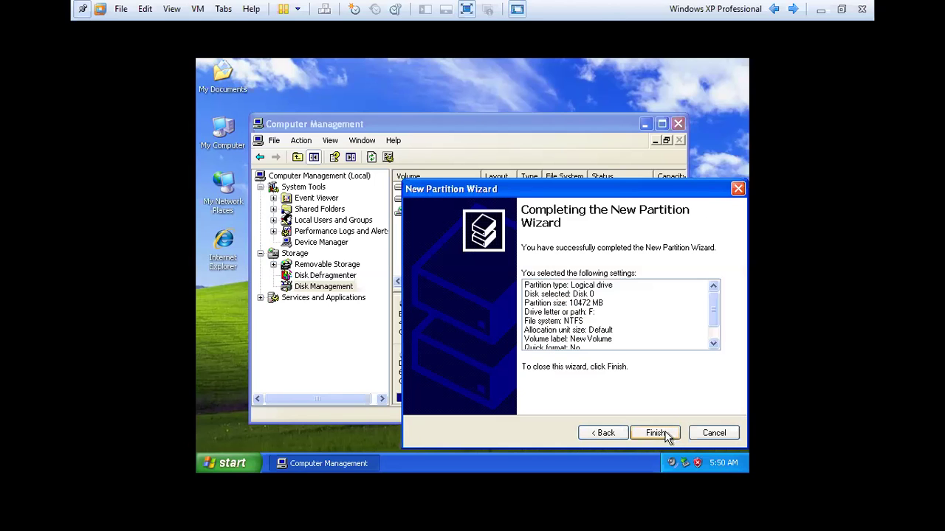
click(622, 438)
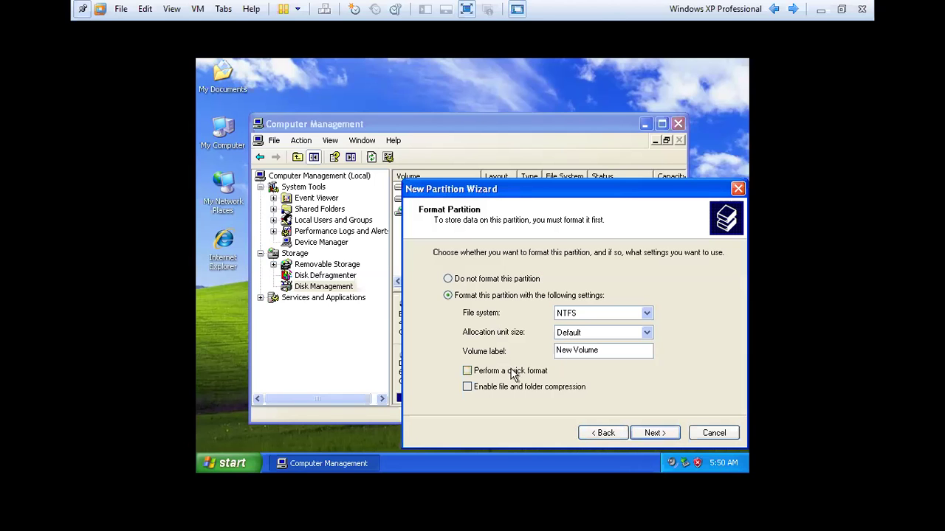
click(544, 375)
click(542, 376)
click(657, 433)
click(658, 434)
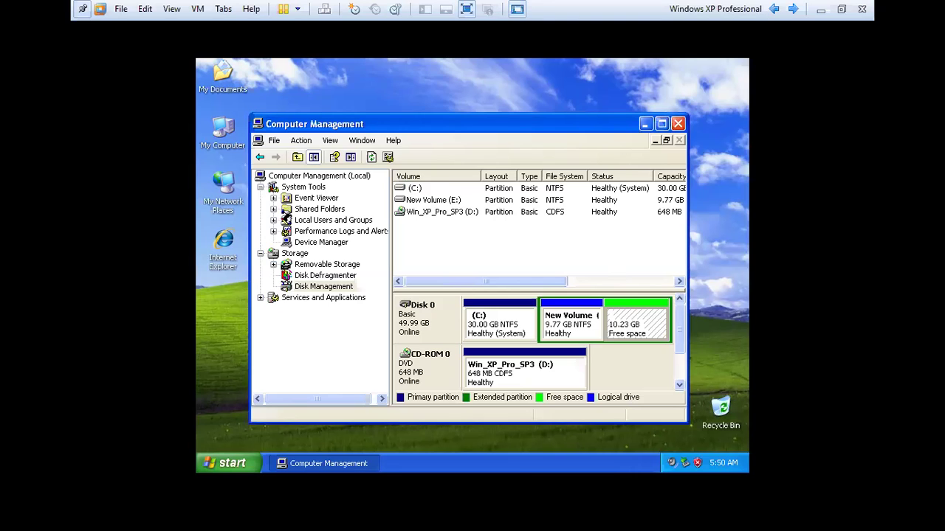
Maximize Computer Management, then select the CD-ROM D: and the 10.23 GB free space
click(661, 125)
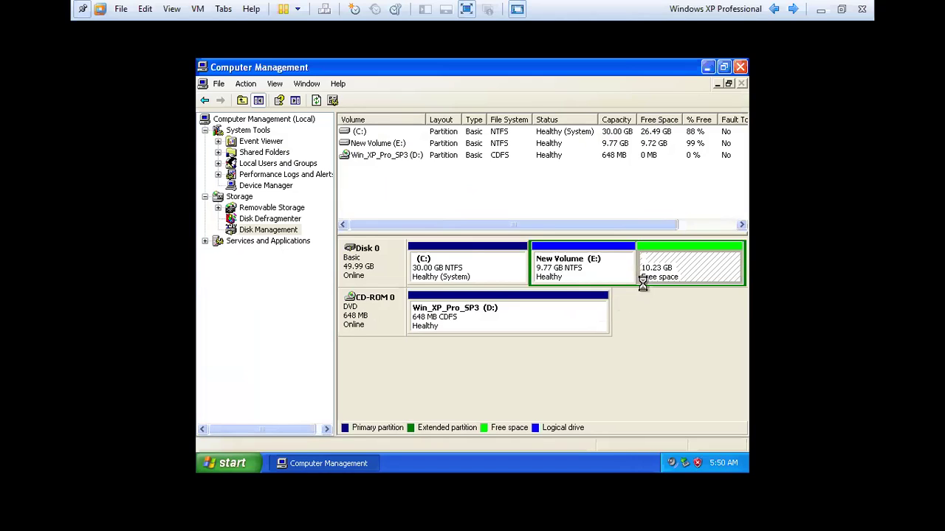
click(519, 310)
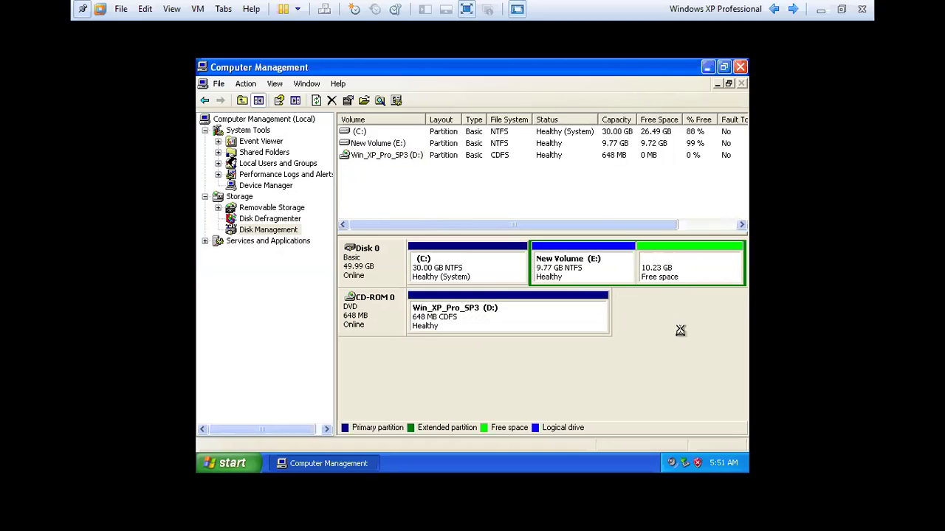
click(677, 275)
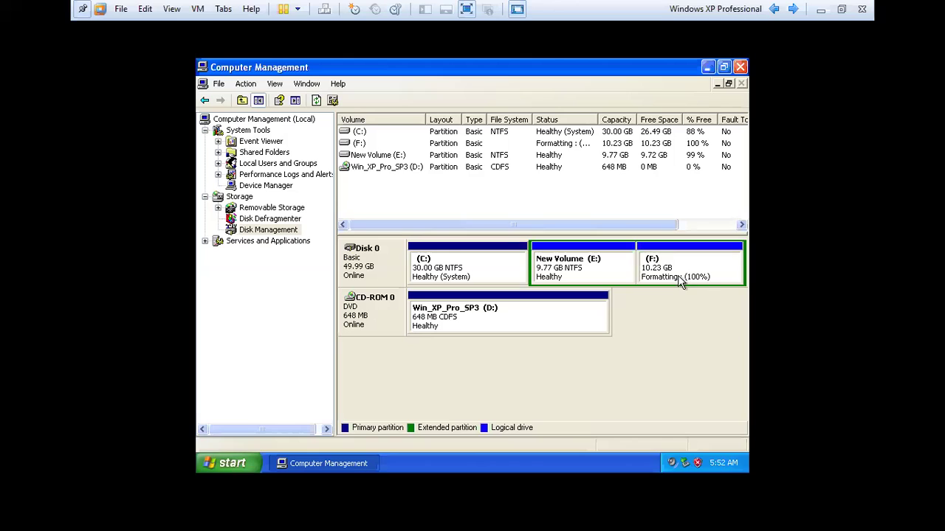
After F: finishes formatting, select the CD-ROM (D:) partition
click(557, 303)
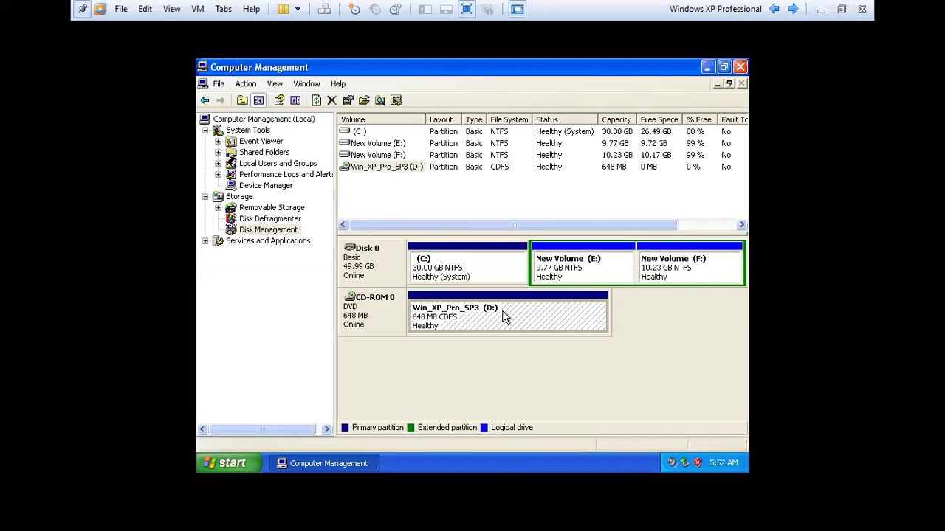
Change the CD-ROM's drive letter from D: to I:
right_click(504, 315)
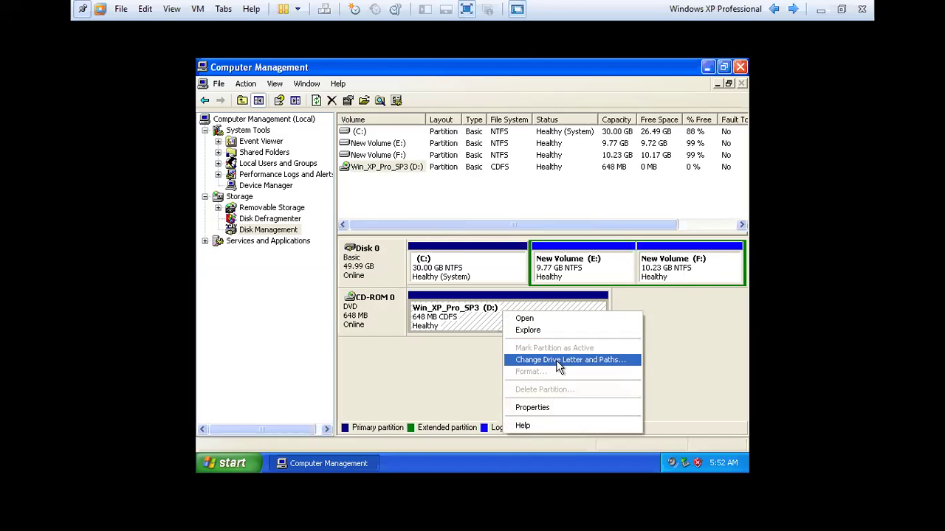
click(556, 360)
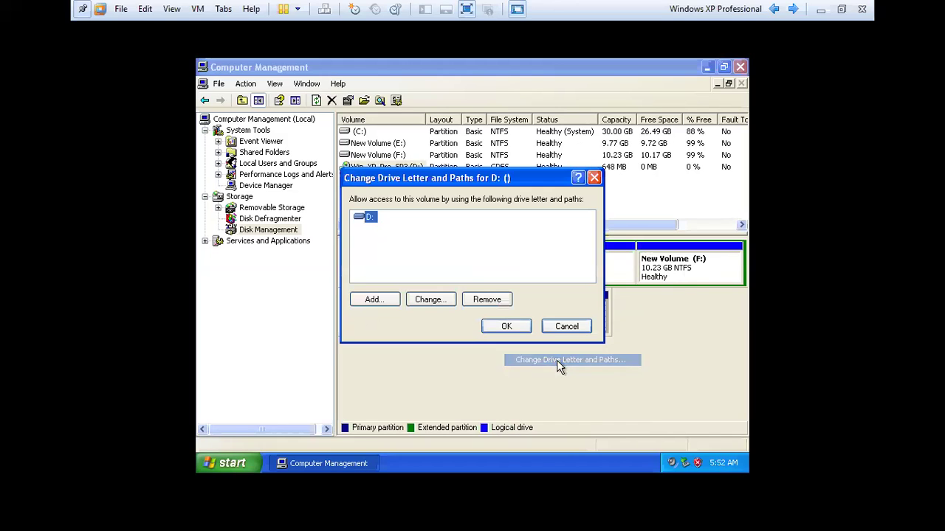
click(435, 299)
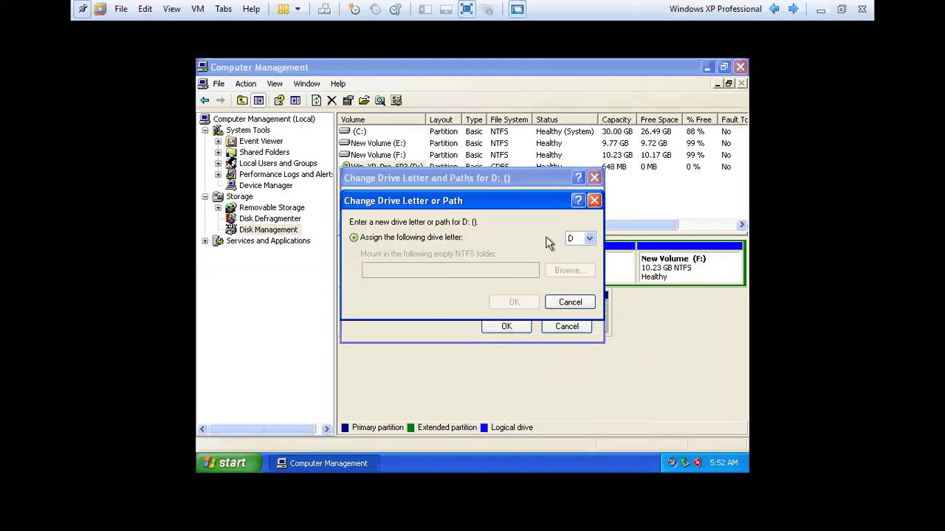
click(590, 241)
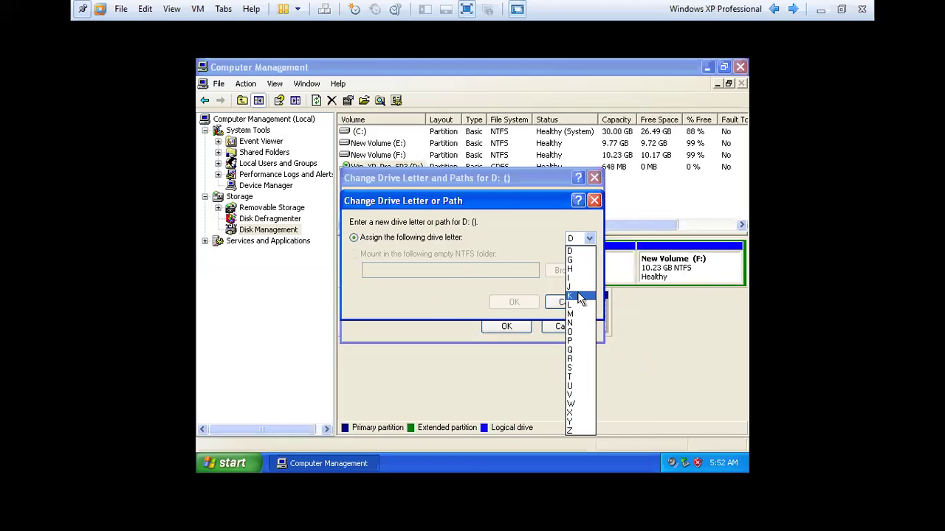
click(574, 275)
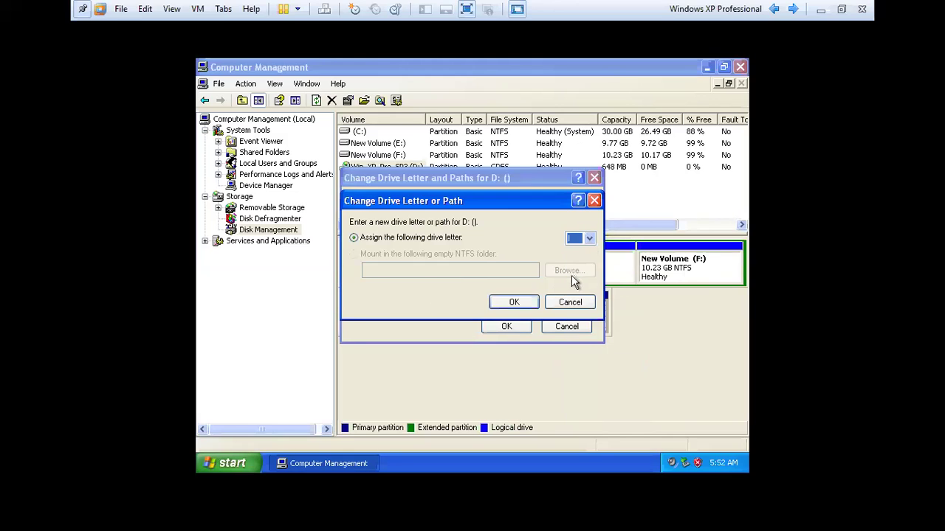
click(523, 303)
click(447, 302)
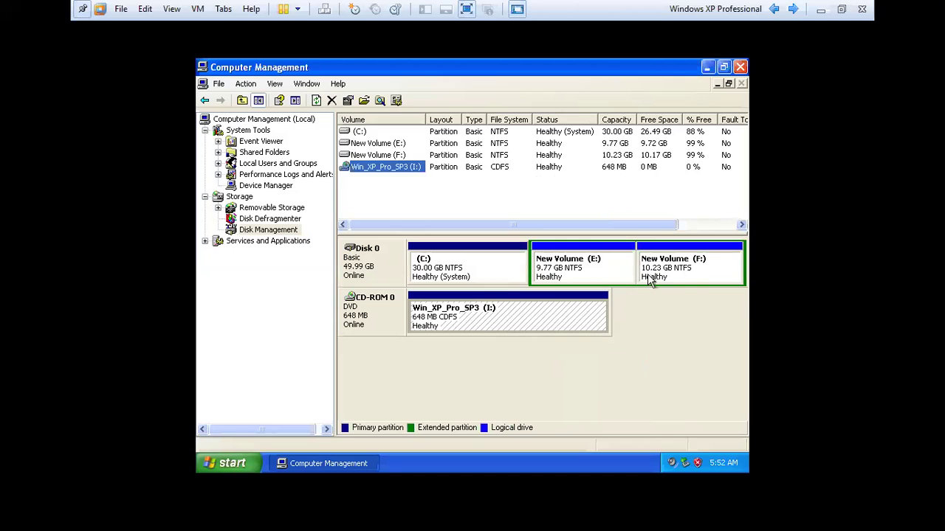
Reassign the 10.23 GB New Volume from F: to D:, accepting the warning
click(668, 271)
right_click(668, 268)
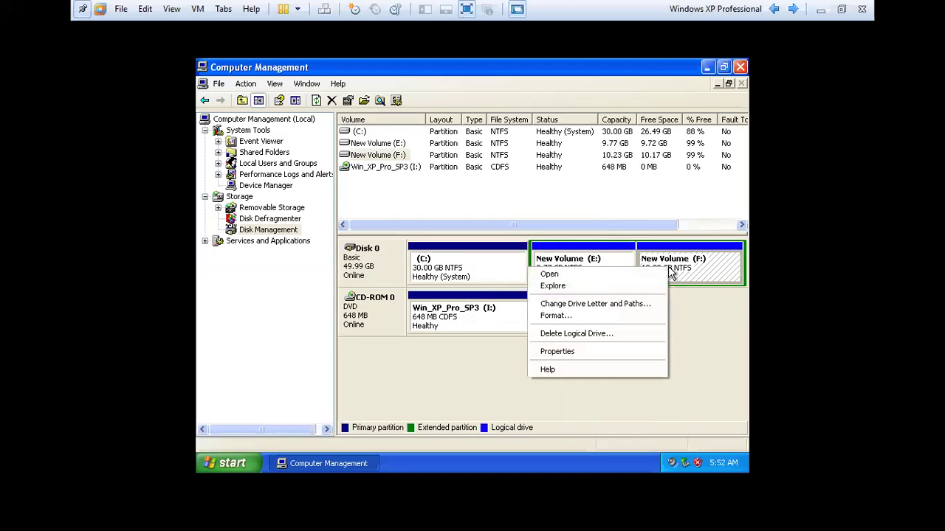
click(633, 303)
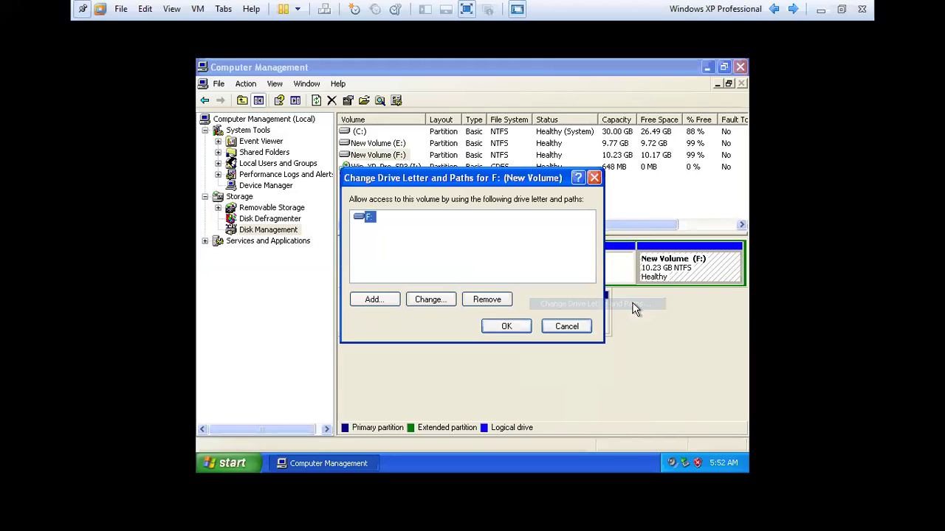
click(440, 302)
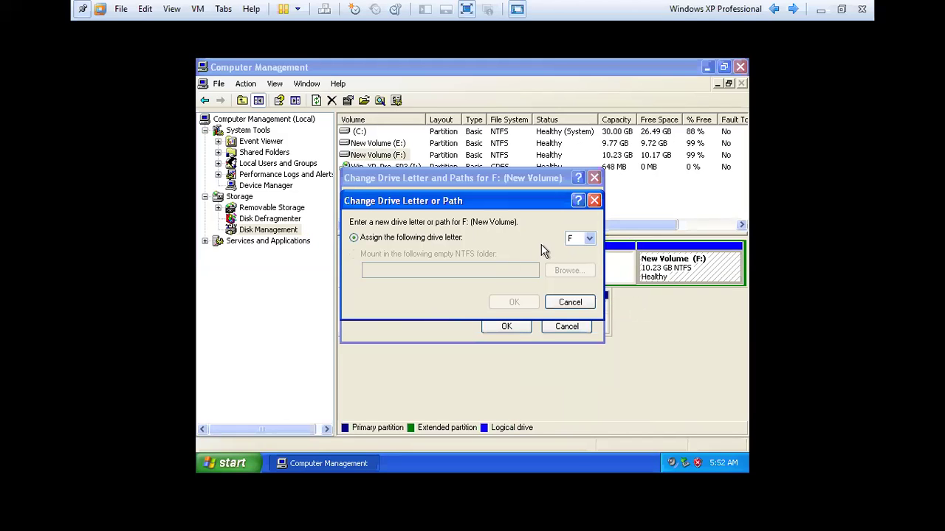
click(589, 238)
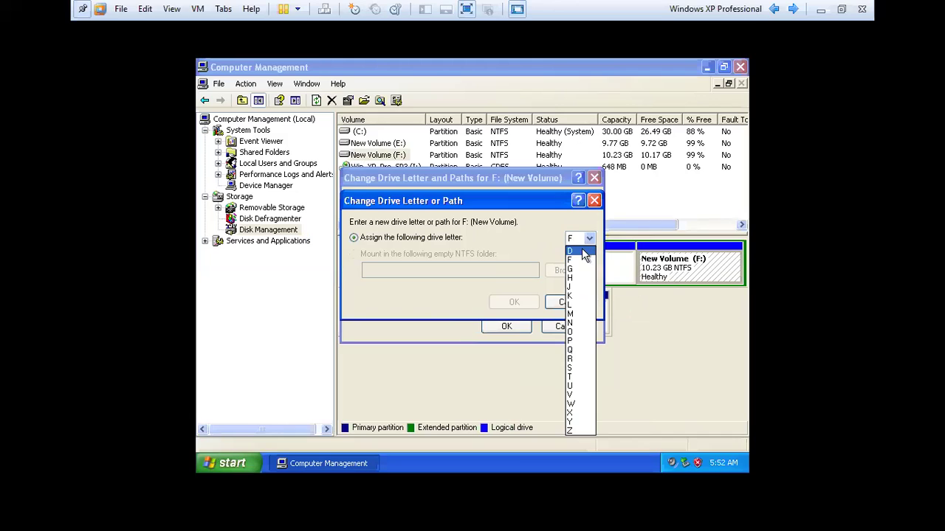
click(582, 250)
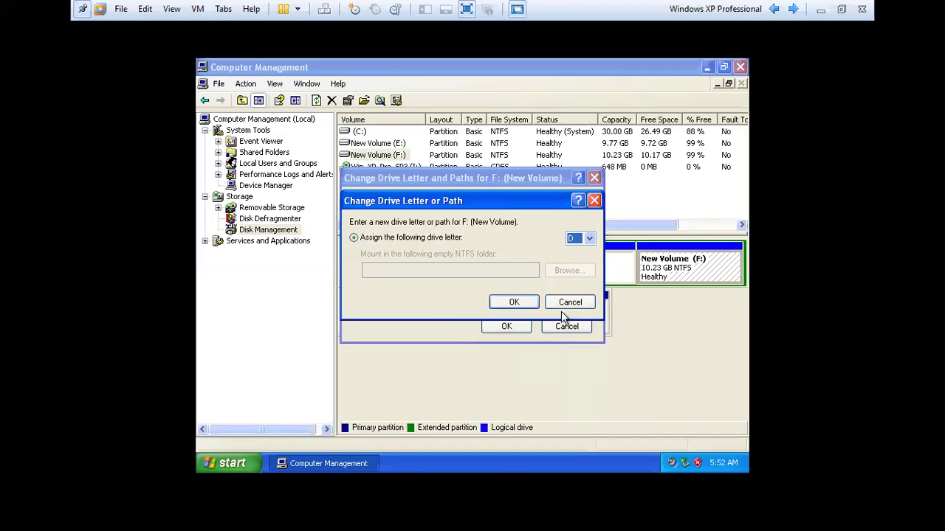
click(523, 304)
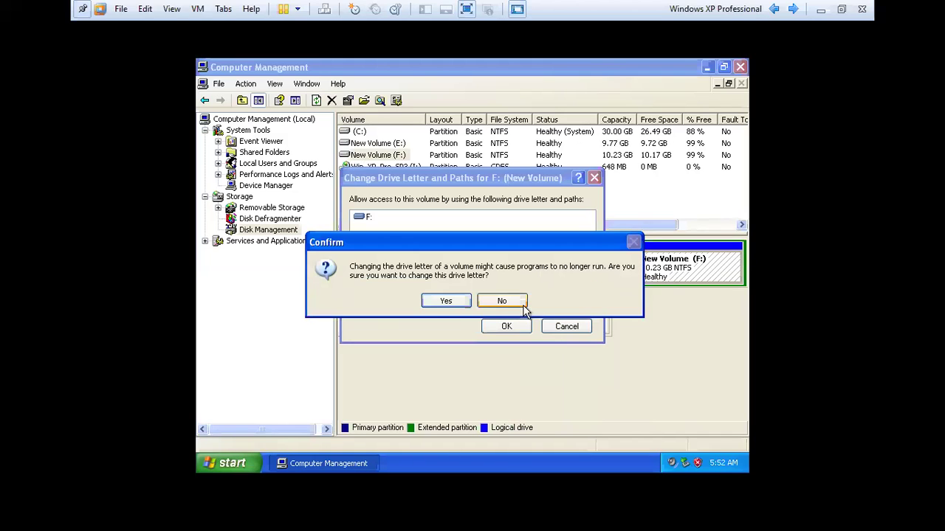
click(452, 299)
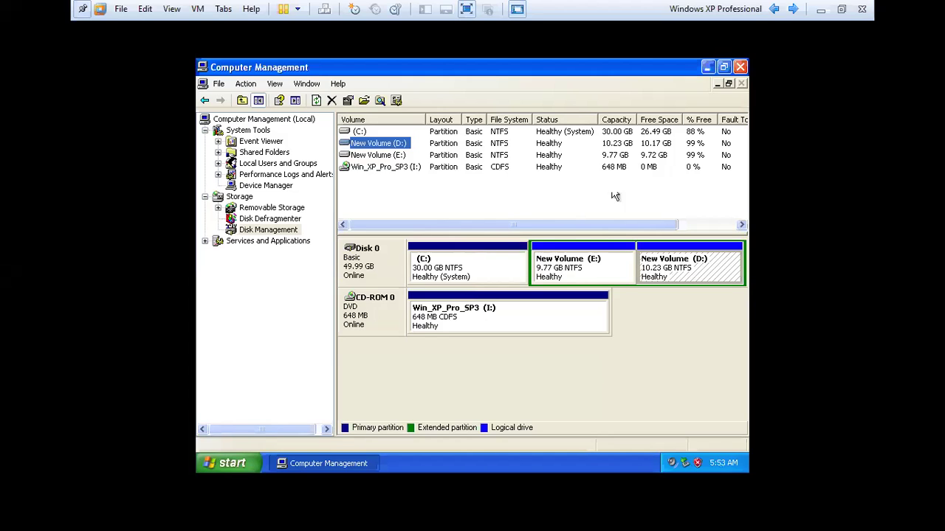
Close Computer Management, confirm D: and E: are empty in My Computer, then close it
click(741, 68)
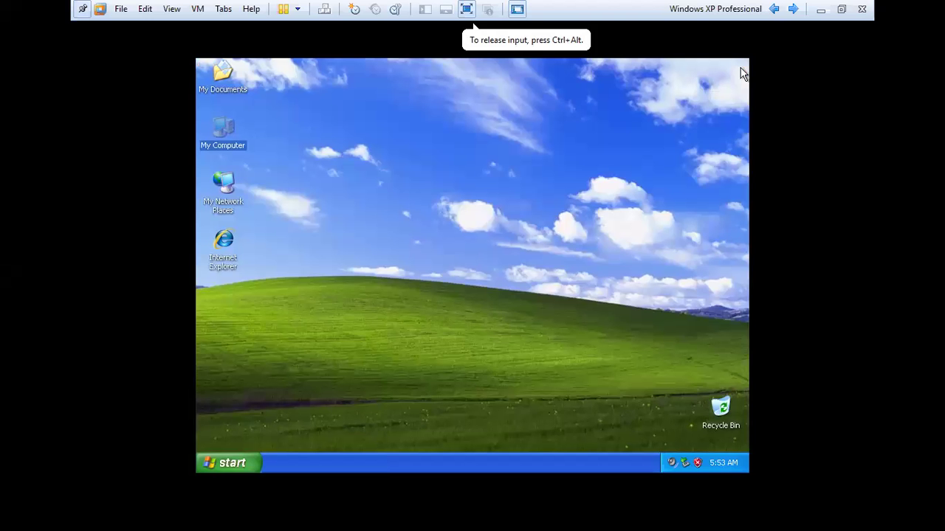
double_click(222, 130)
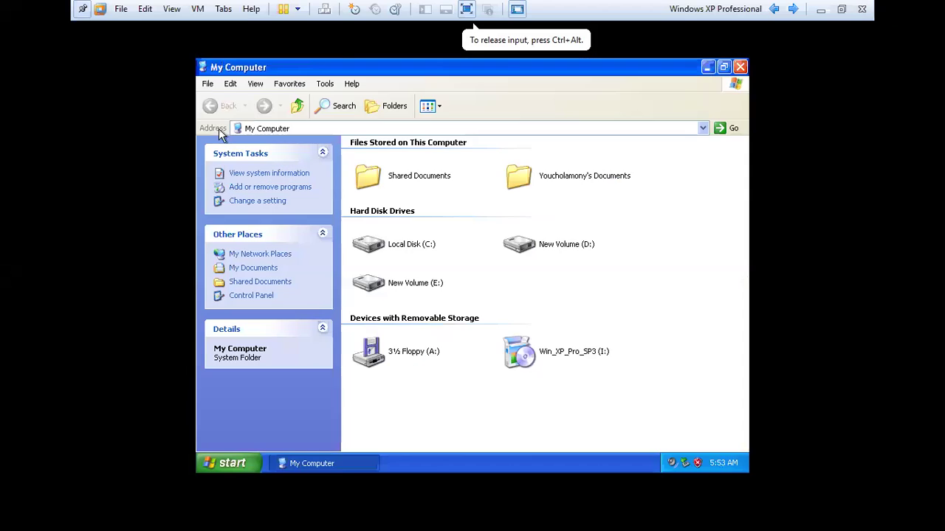
double_click(544, 240)
click(224, 107)
double_click(422, 288)
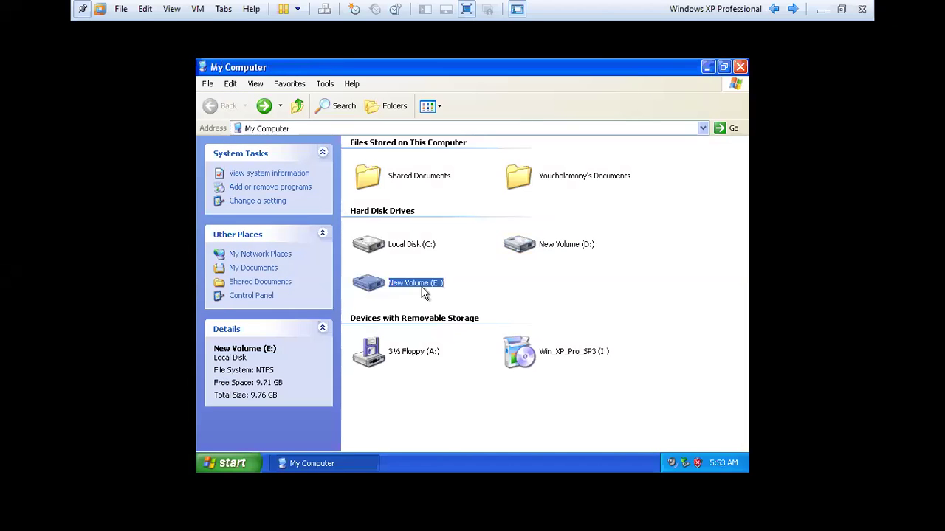
click(214, 113)
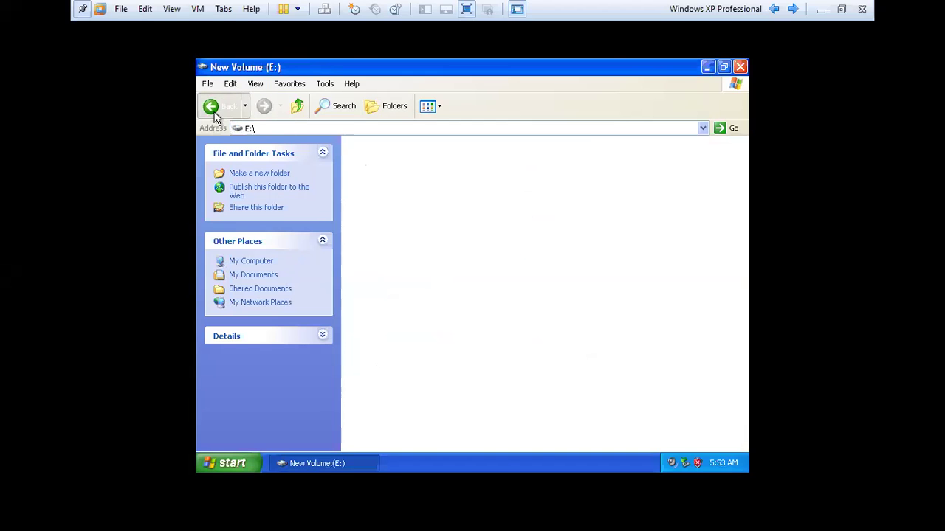
click(739, 67)
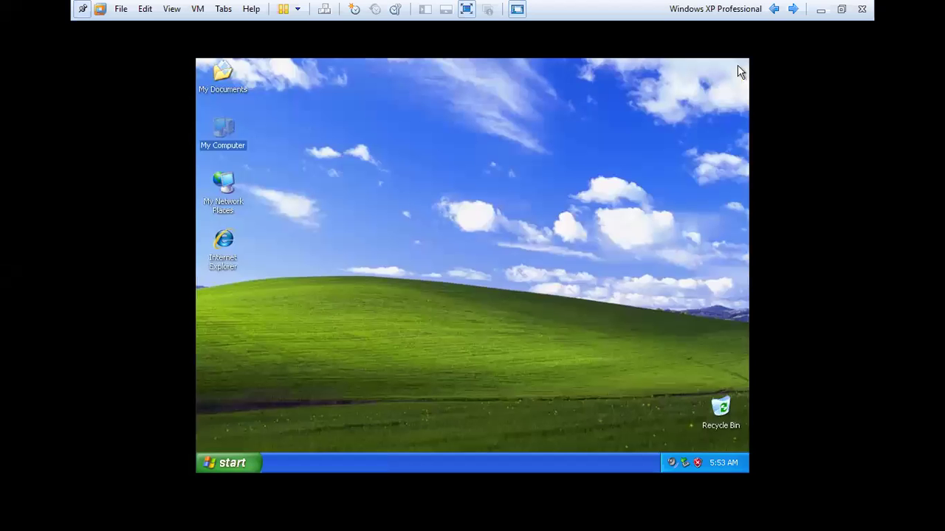
click(464, 457)
click(415, 227)
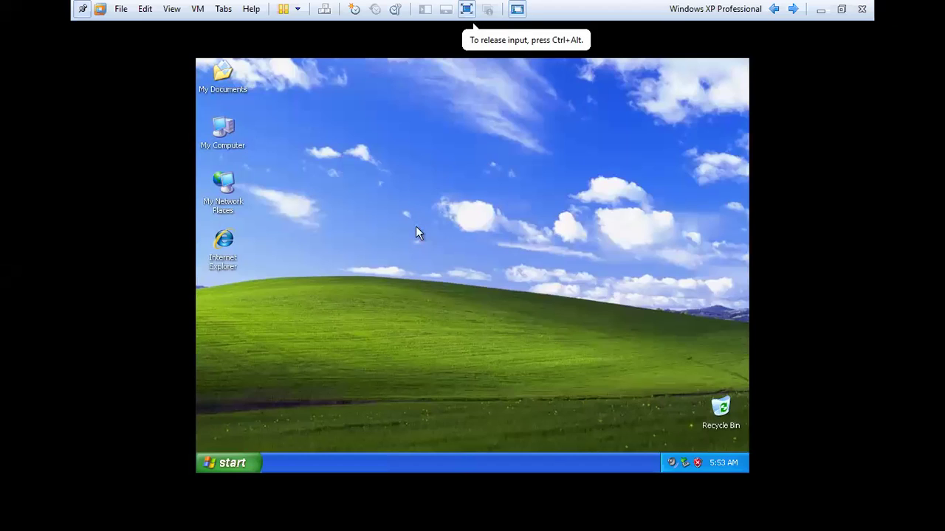
Turn off the XP guest's screen saver by setting it to (None) in Display Properties
click(239, 142)
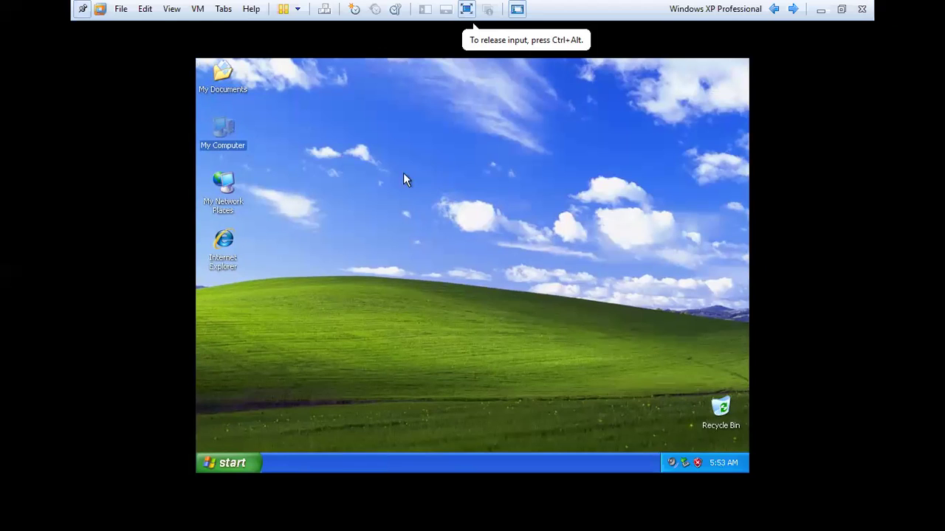
right_click(404, 175)
click(435, 258)
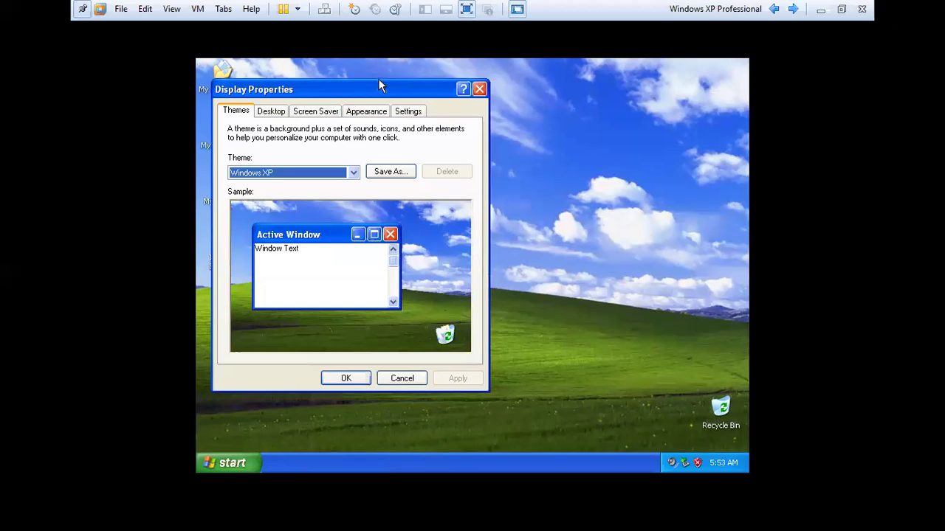
click(270, 113)
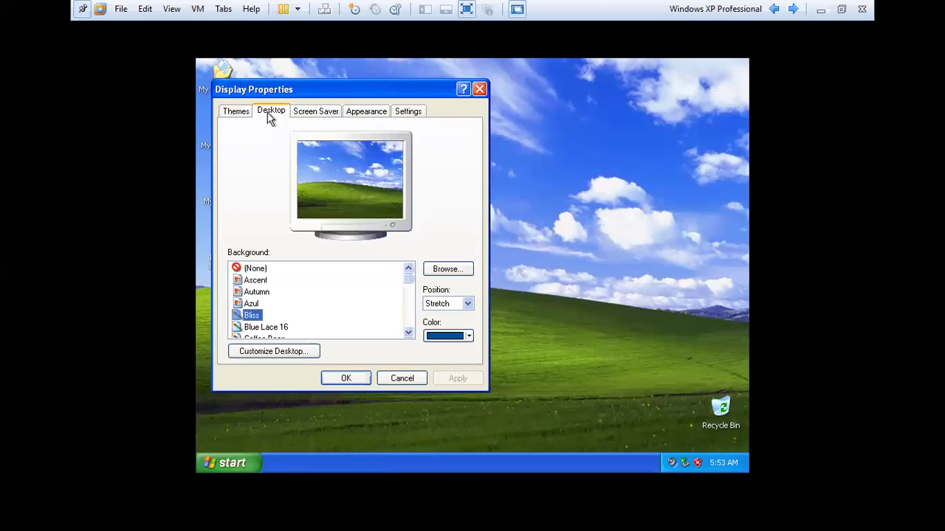
click(334, 111)
click(301, 264)
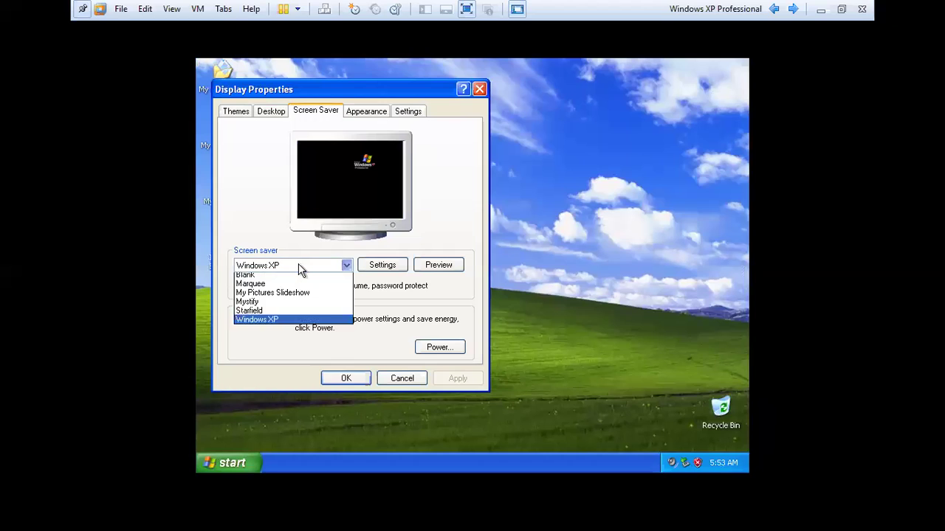
click(291, 280)
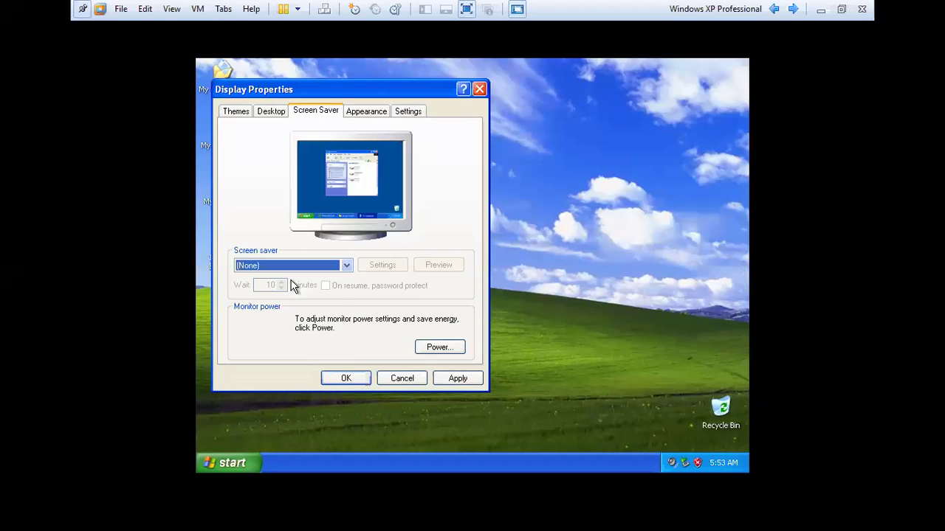
Set the screen resolution to 1024 by 768, apply it and keep it
click(367, 112)
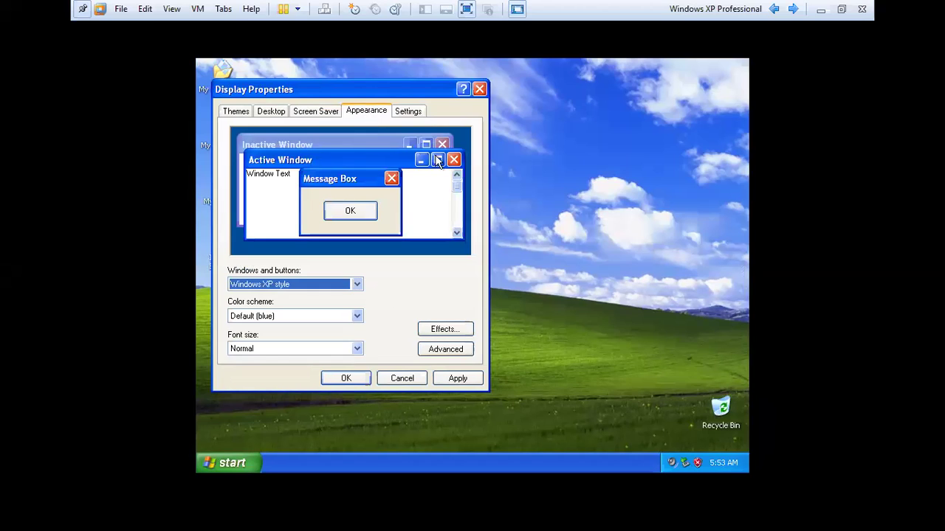
click(414, 108)
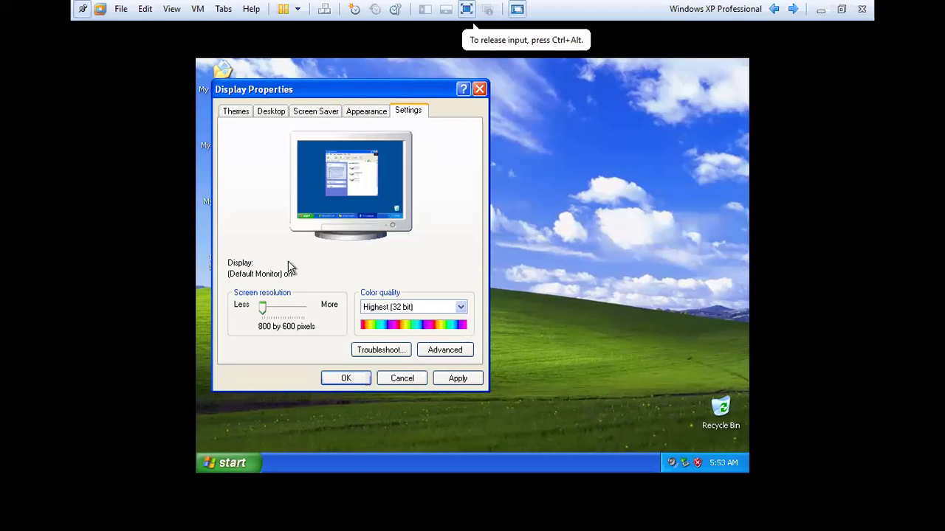
click(268, 310)
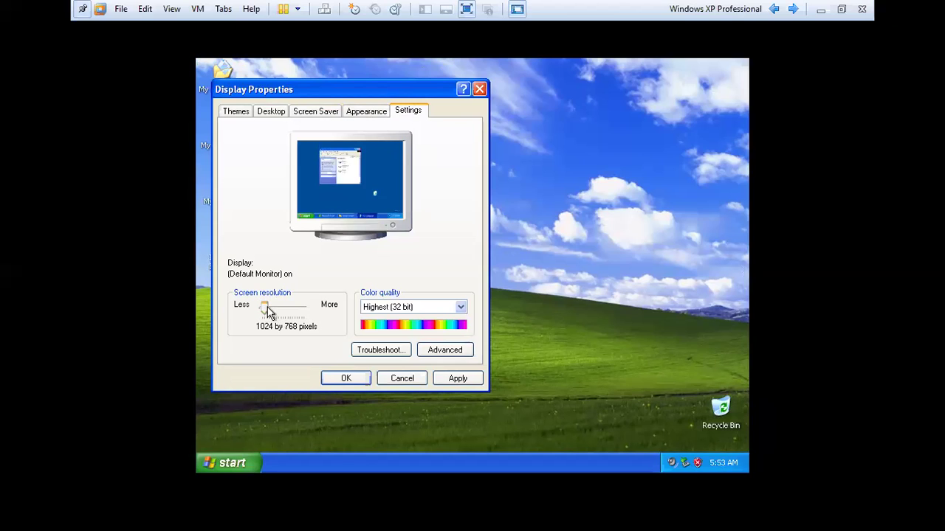
click(476, 380)
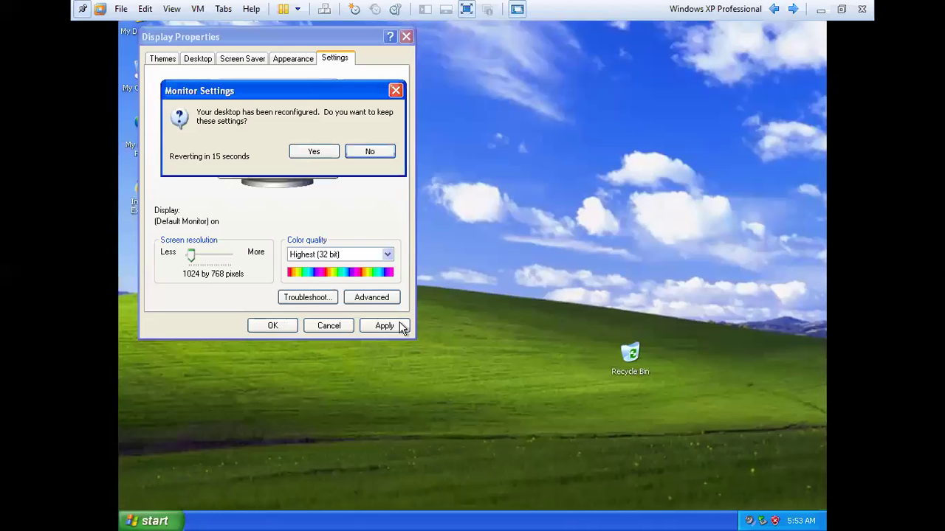
click(314, 151)
Try 1152 by 864, revert to 1024 by 768, and close Display Properties with OK
drag(193, 258, 205, 257)
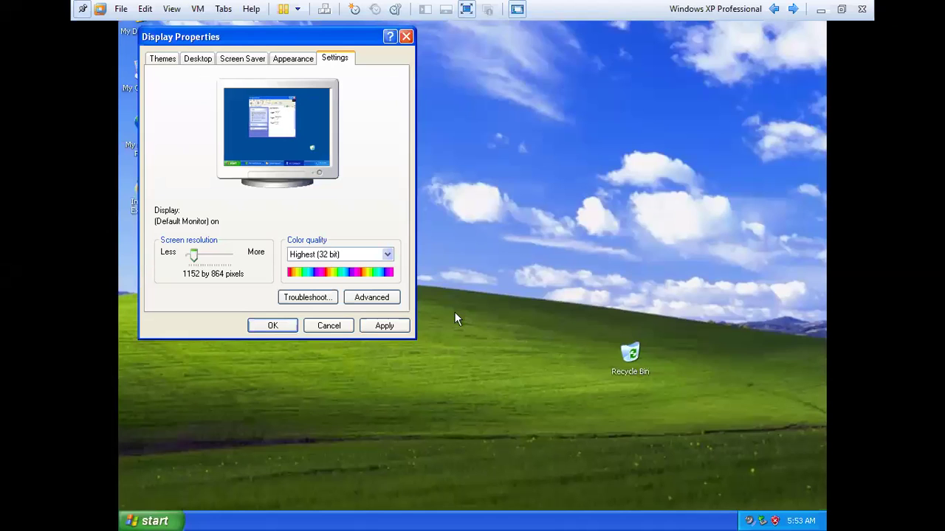
click(400, 330)
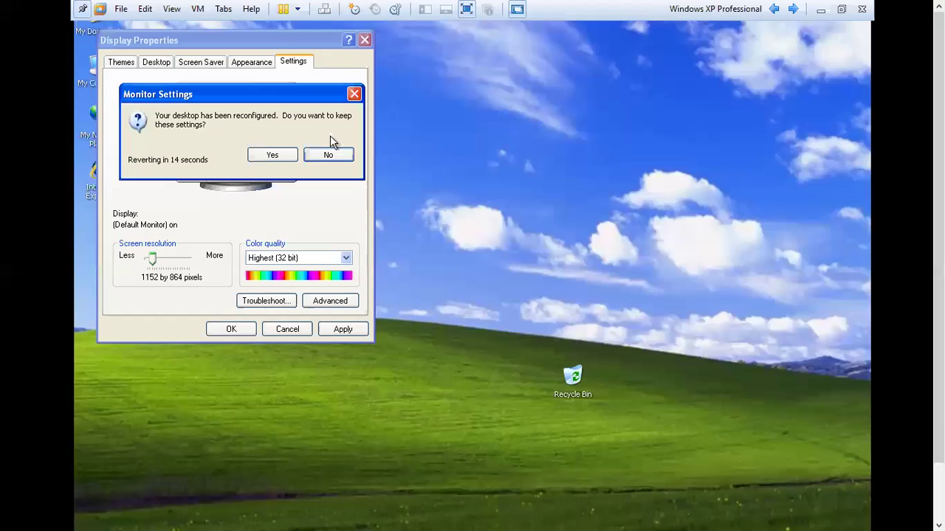
click(328, 154)
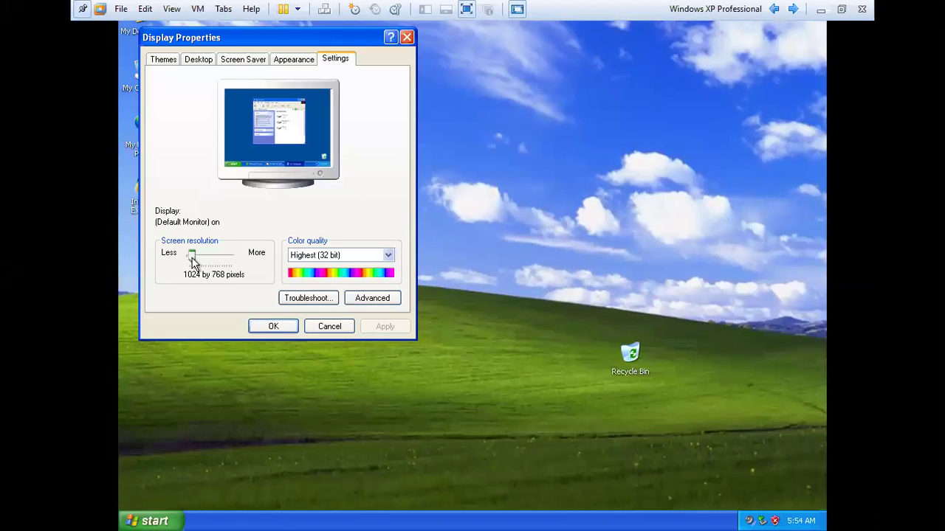
click(274, 327)
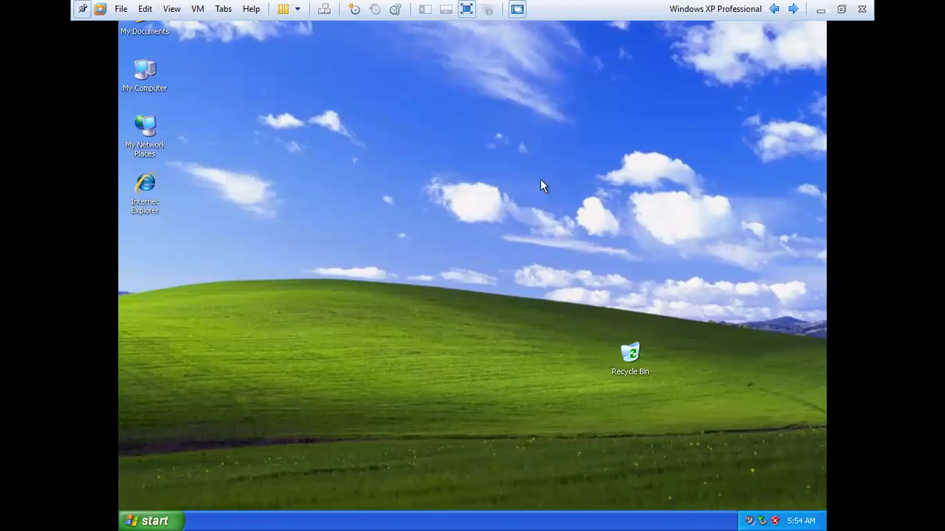
Refresh the XP desktop and select the Recycle Bin icon
right_click(492, 176)
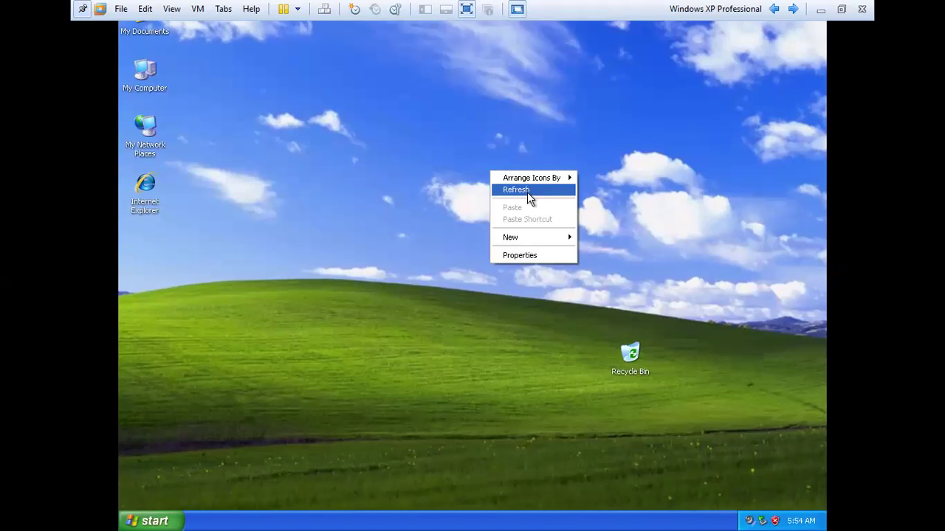
click(527, 191)
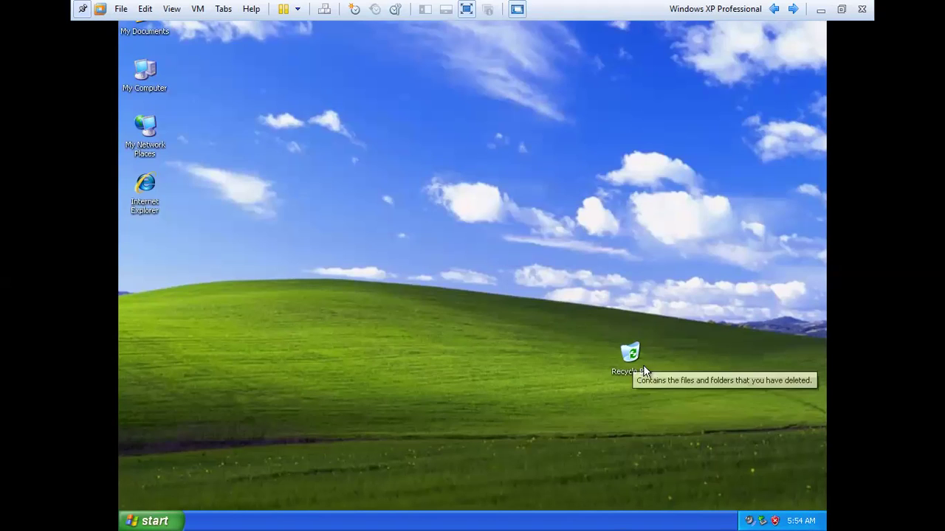
click(634, 355)
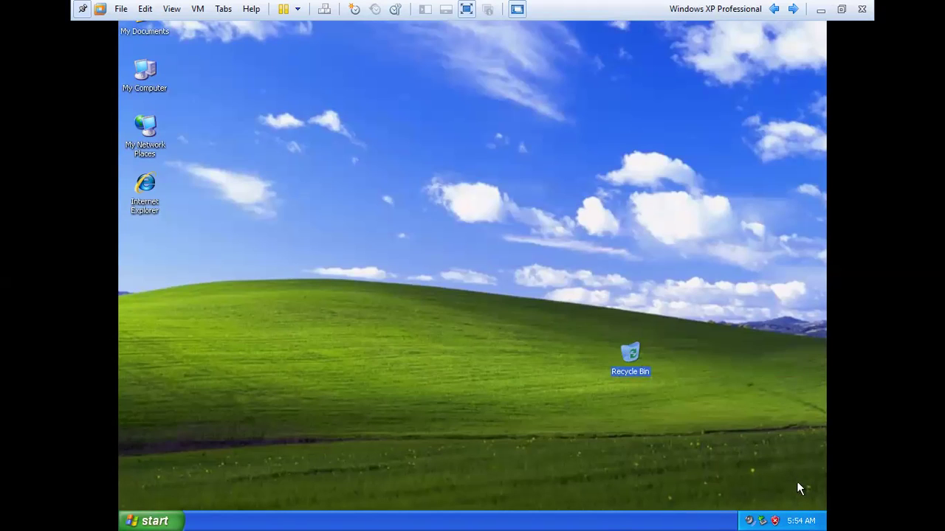
click(366, 293)
click(642, 373)
Uncheck Arrange Icons By > Align to Grid, leaving the Recycle Bin selected
right_click(502, 229)
mouse_move(546, 236)
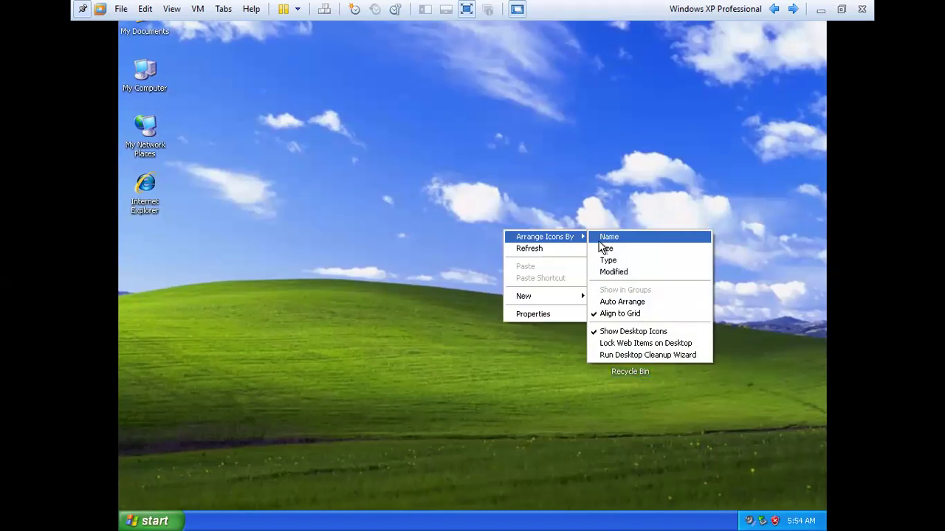
click(618, 314)
click(633, 352)
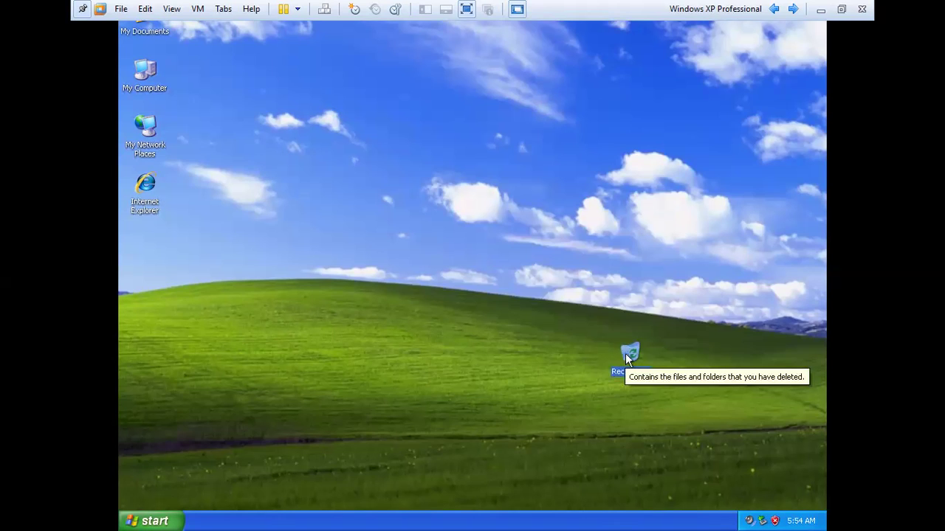
In My Computer's Folders view, select New Volume (D:) and create a folder named New Folder
double_click(145, 72)
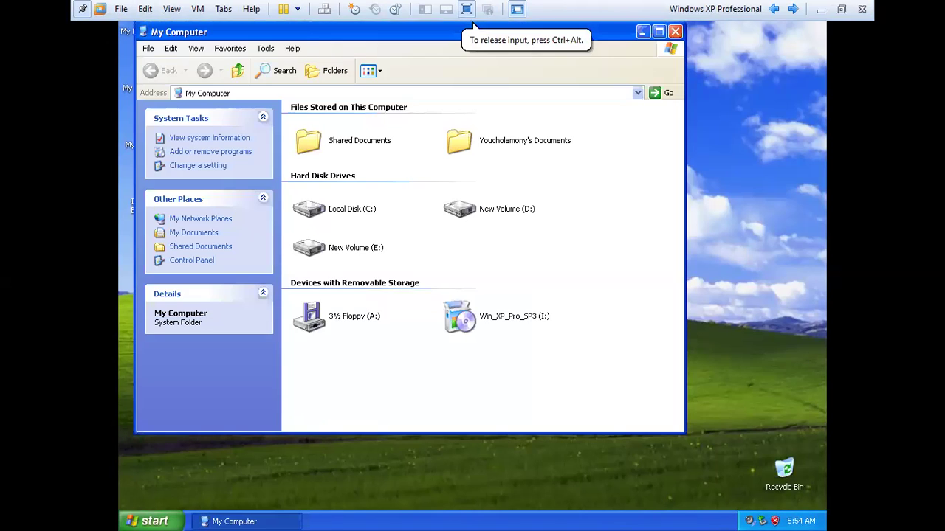
click(329, 70)
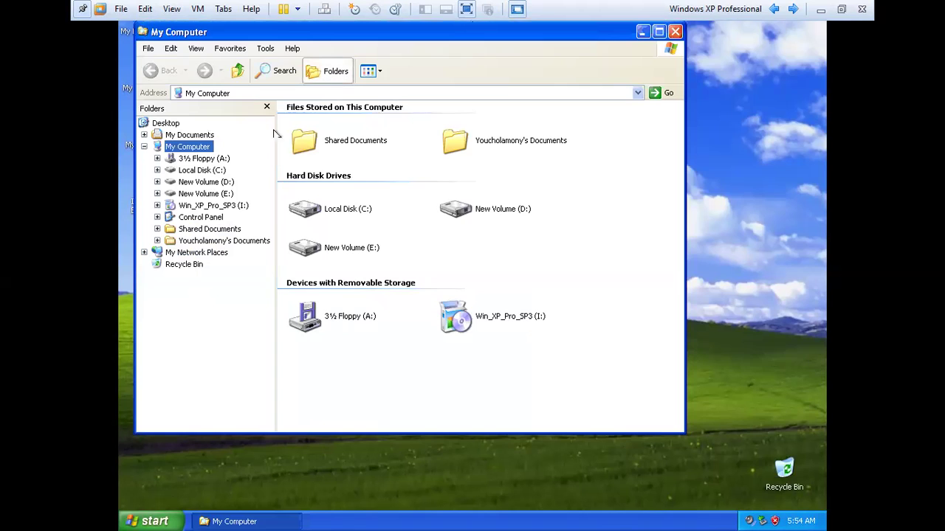
click(214, 184)
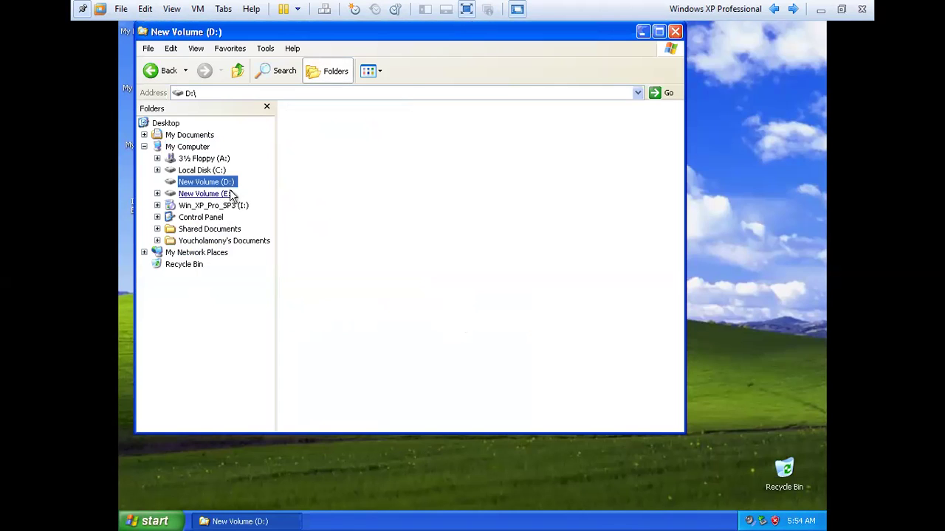
click(226, 194)
click(224, 183)
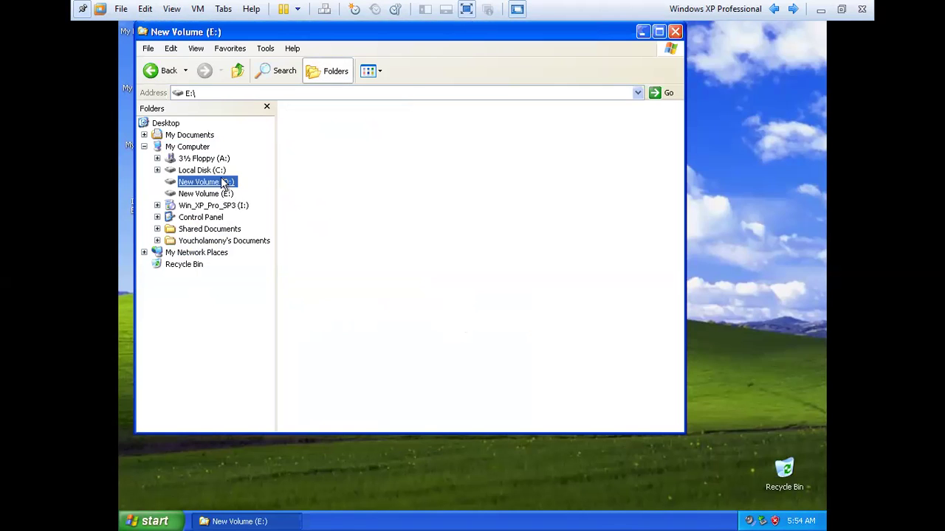
right_click(403, 242)
mouse_move(468, 327)
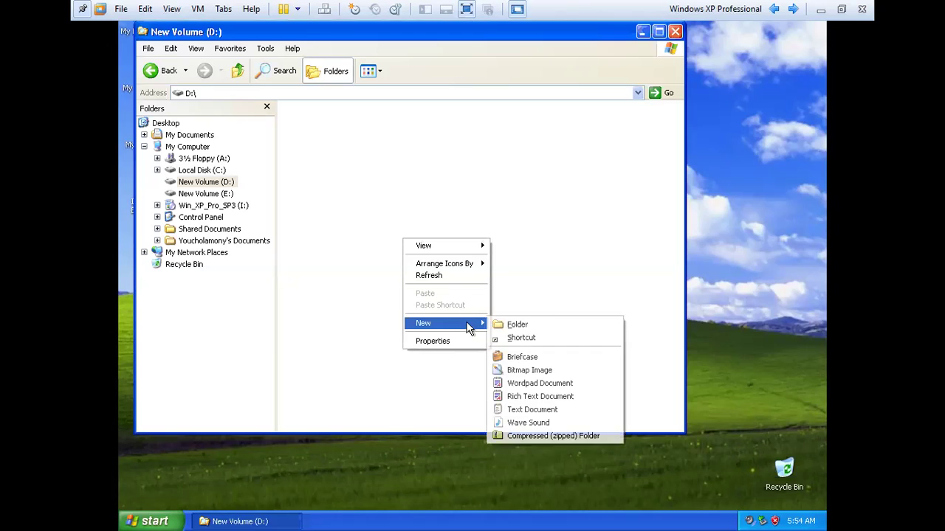
click(524, 325)
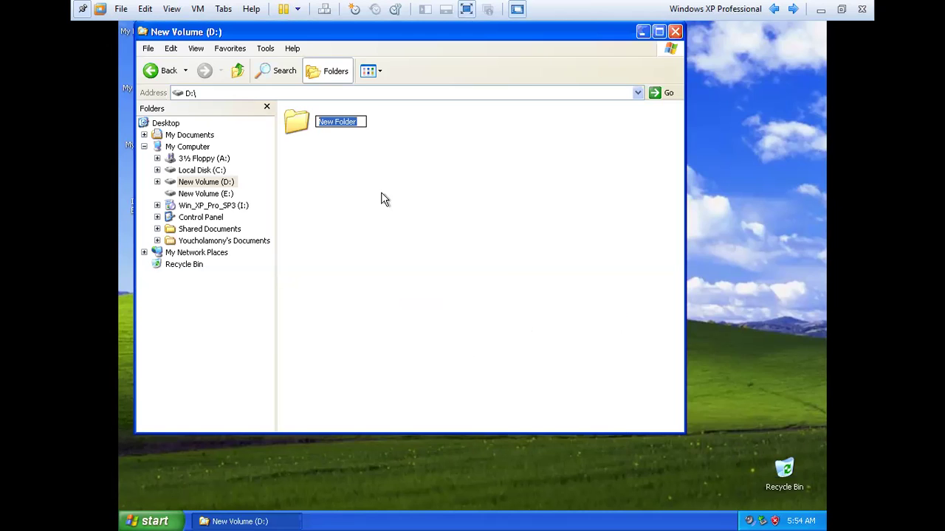
key(Return)
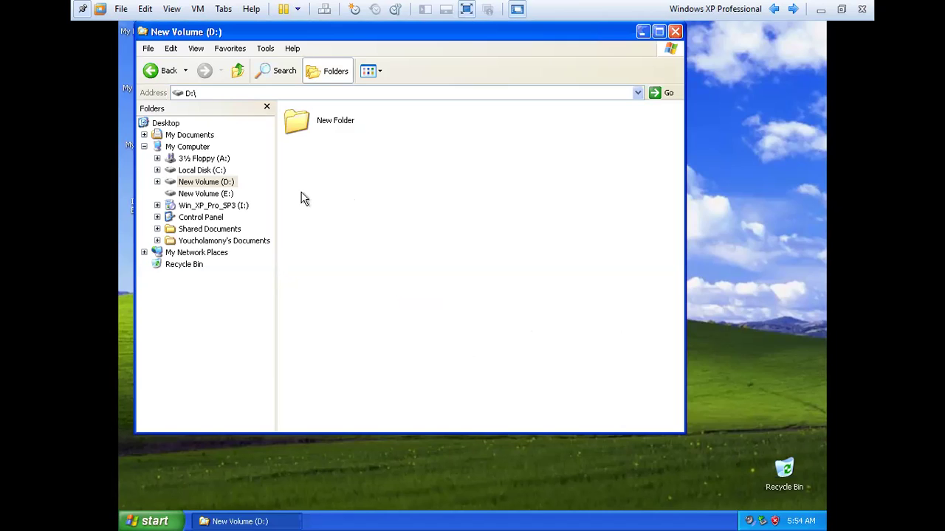
click(360, 179)
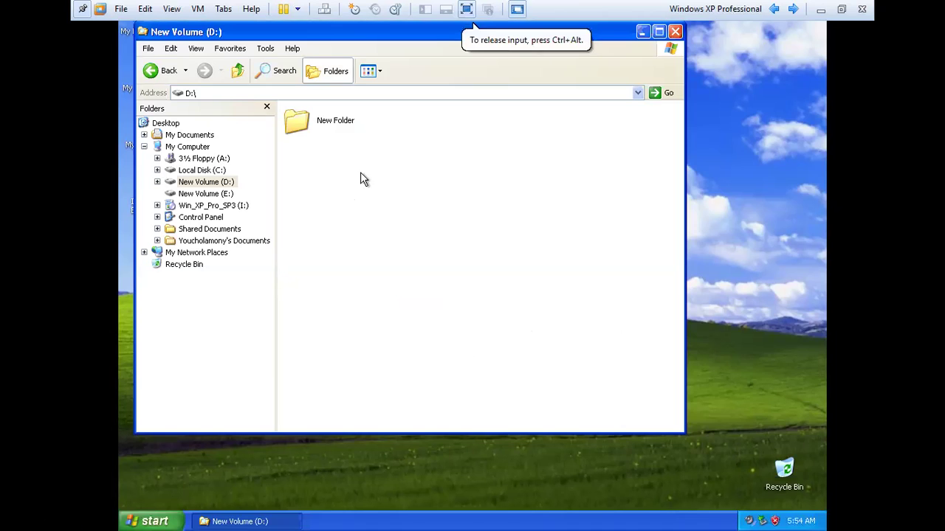
Rename drive D: in the Folders tree to mydata
click(222, 182)
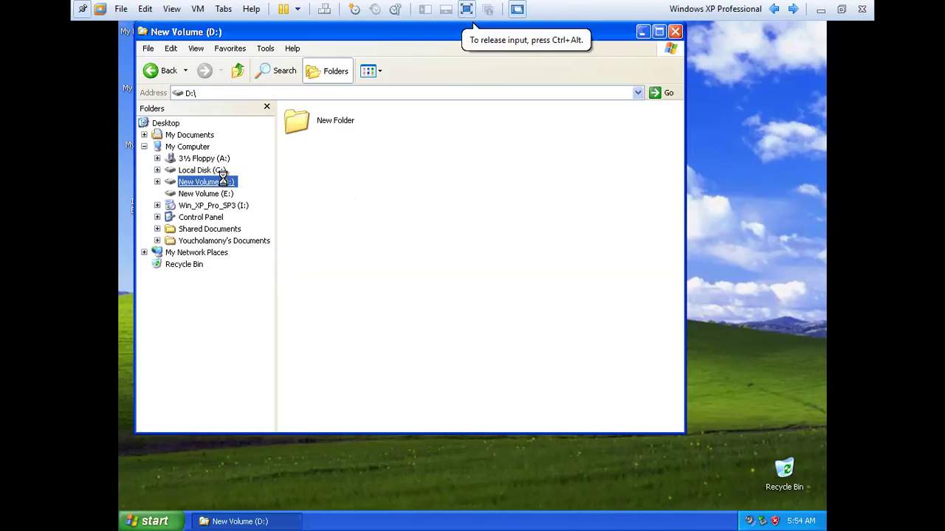
text(mydata)
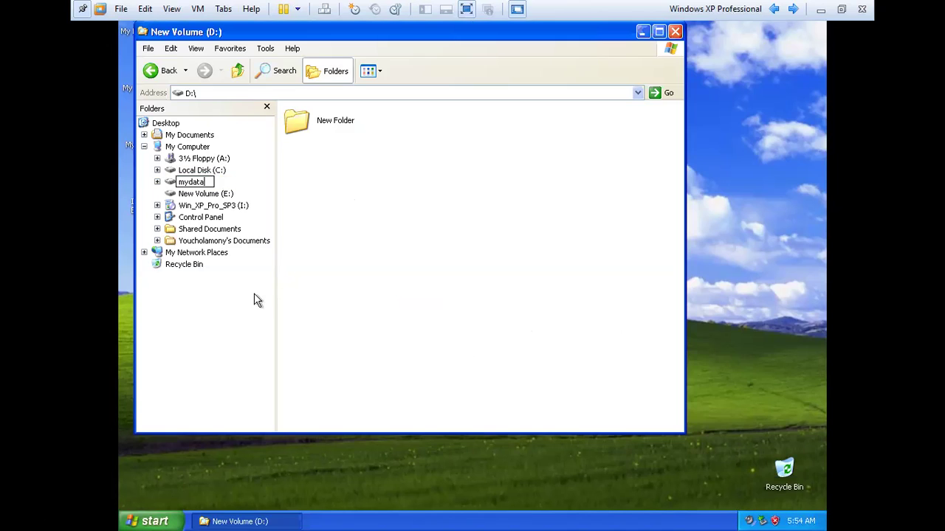
key(Return)
Rename drive E: to data, then select mydata (D:) again
click(220, 194)
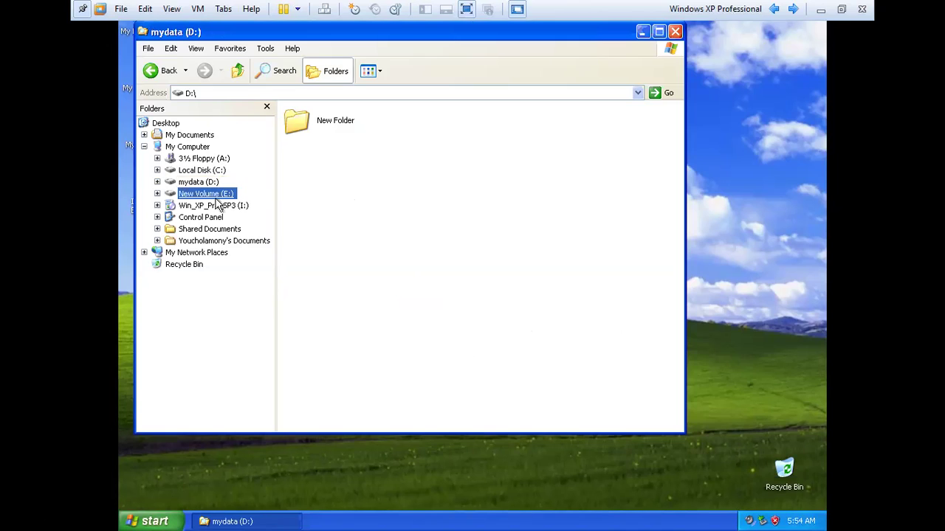
click(217, 194)
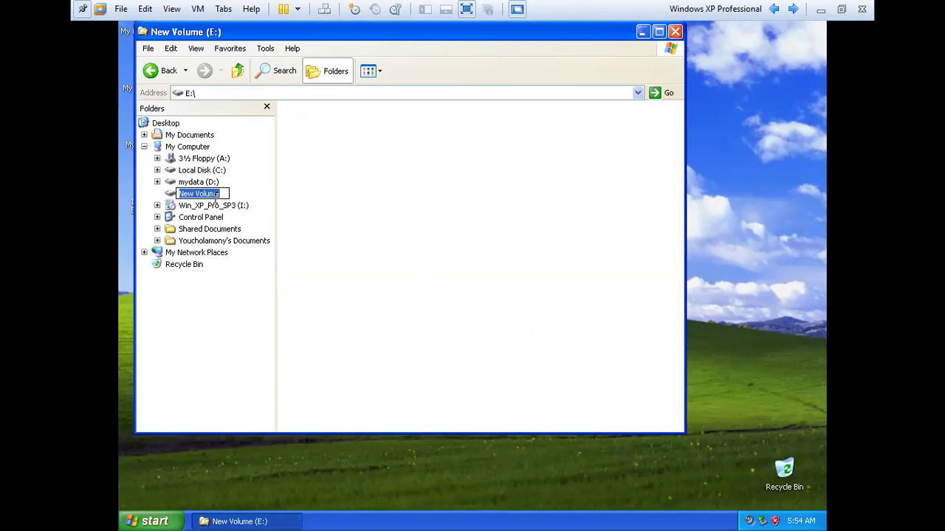
click(216, 195)
click(402, 258)
click(201, 182)
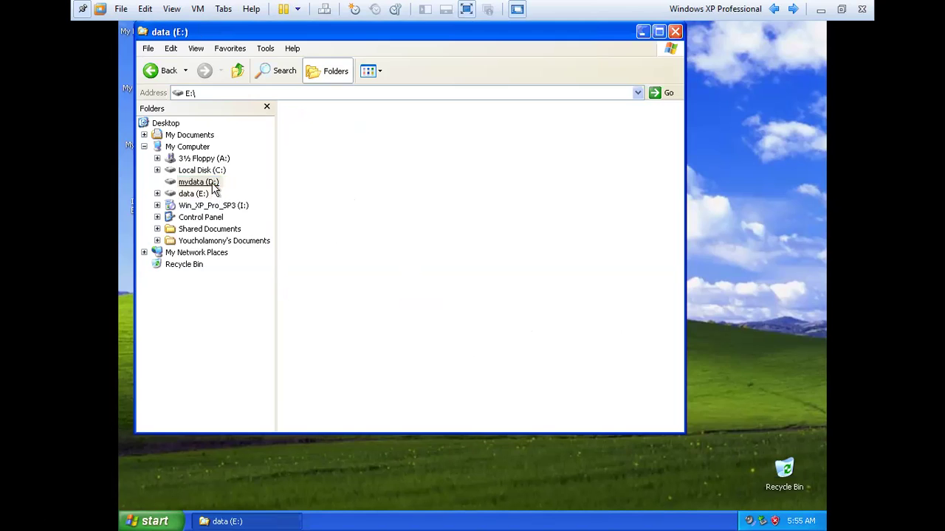
Launch Command Prompt from Start > Programs > Accessories
click(164, 521)
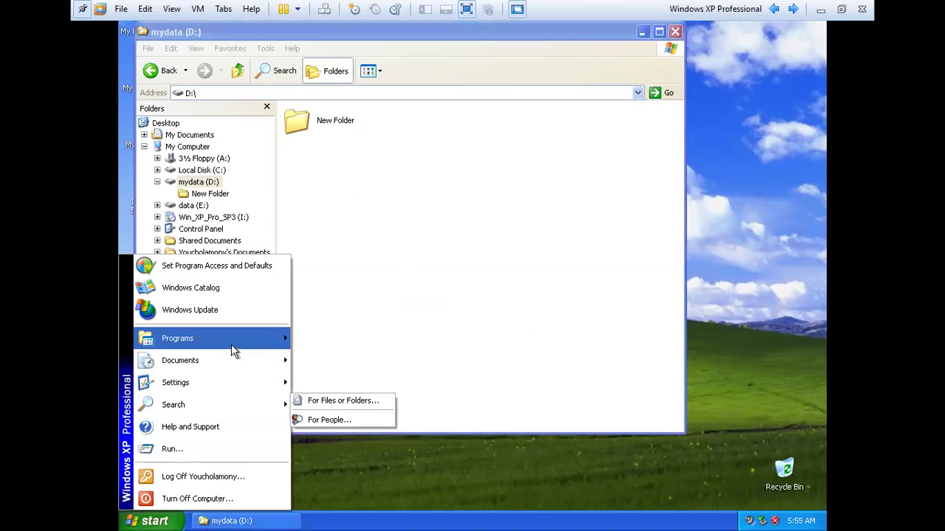
mouse_move(234, 343)
mouse_move(352, 340)
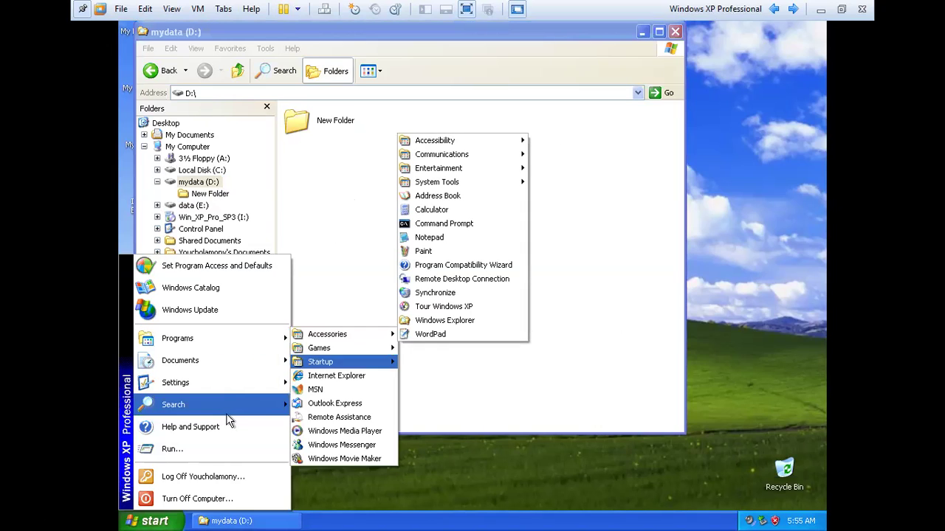
mouse_move(276, 382)
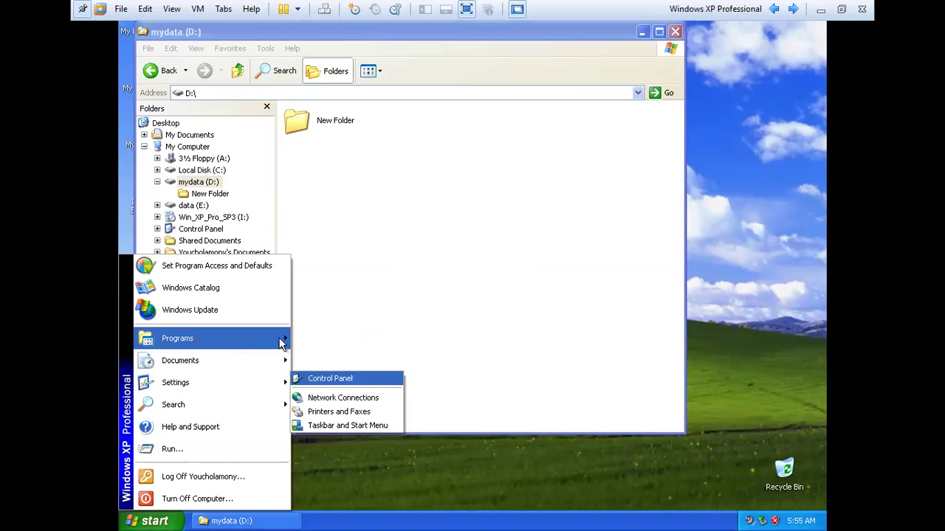
mouse_move(265, 338)
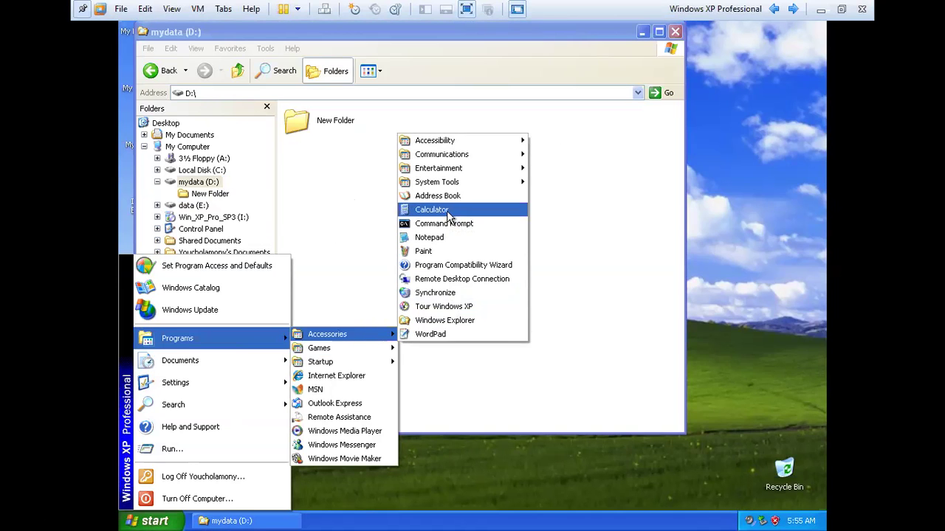
click(444, 225)
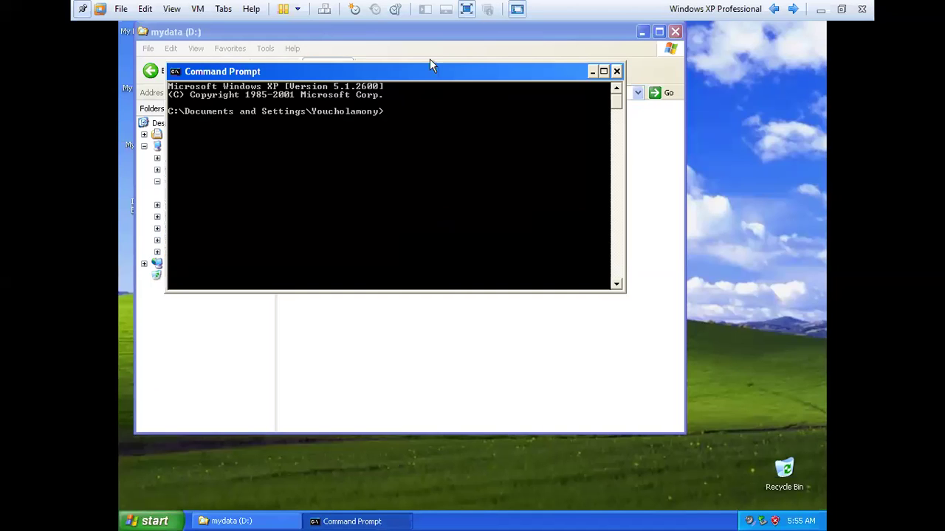
Move the Command Prompt lower, run cd.. up to C:\, then switch to D:
drag(431, 66, 492, 214)
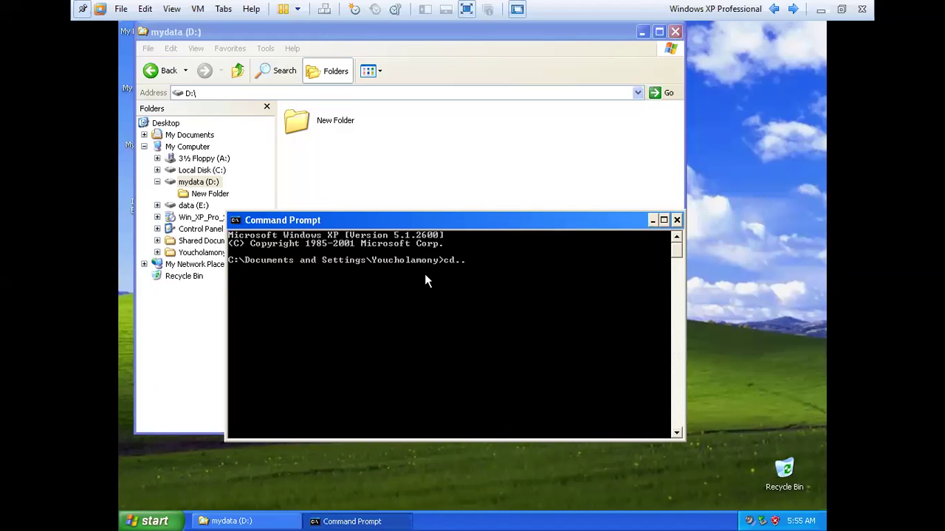
text(..)
key(Return)
text(cd..)
key(Return)
text(cd..)
key(Return)
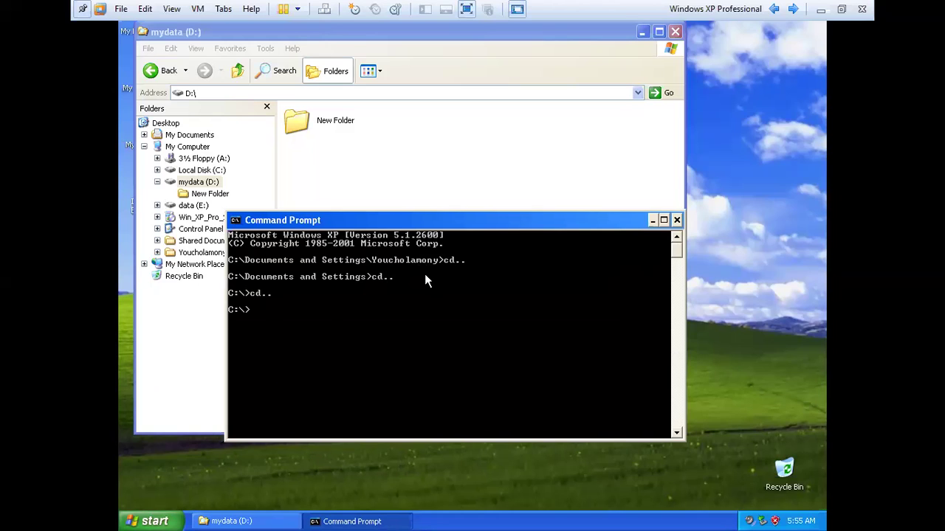
text(D:)
key(Return)
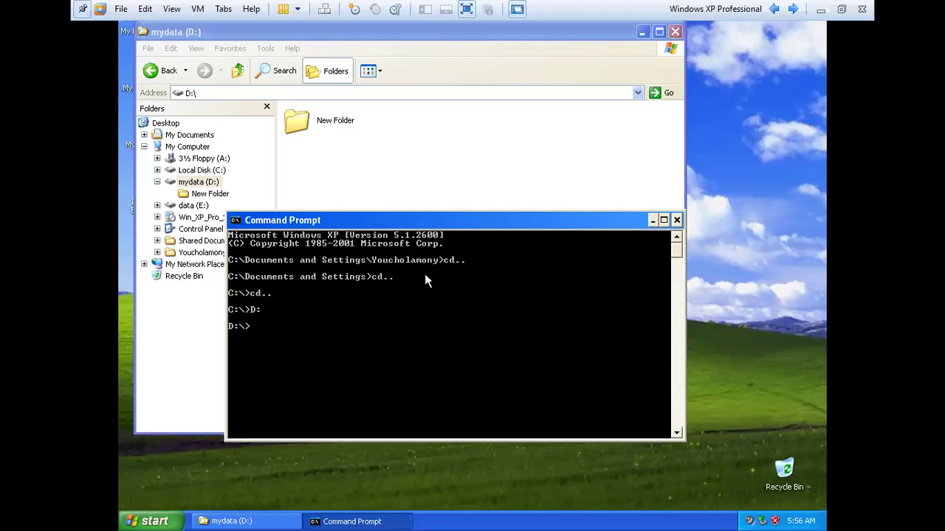
List drive D with dir, then run copy "New Folder" E:, which copies 0 files
text(dir)
key(Return)
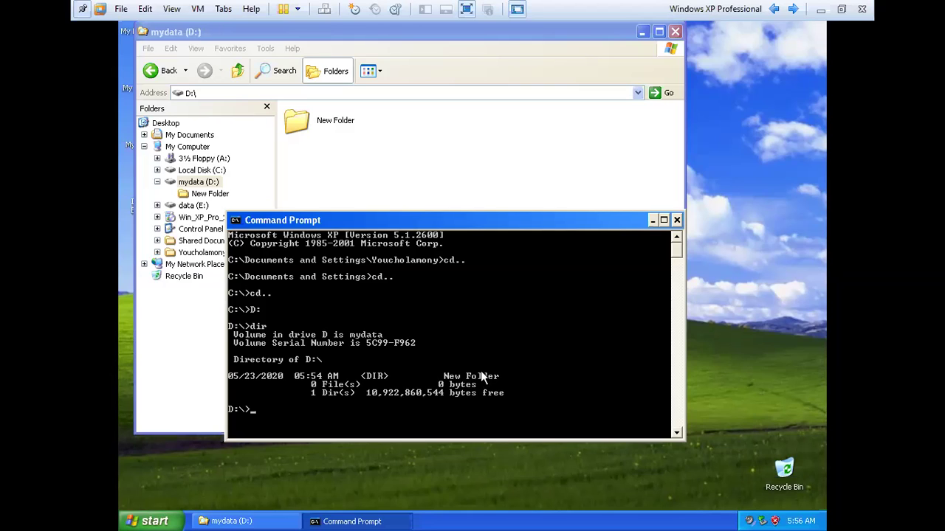
text(copy "New Folder")
text(E:)
key(BackSpace)
key(BackSpace)
text(E:/)
key(BackSpace)
key(Tab)
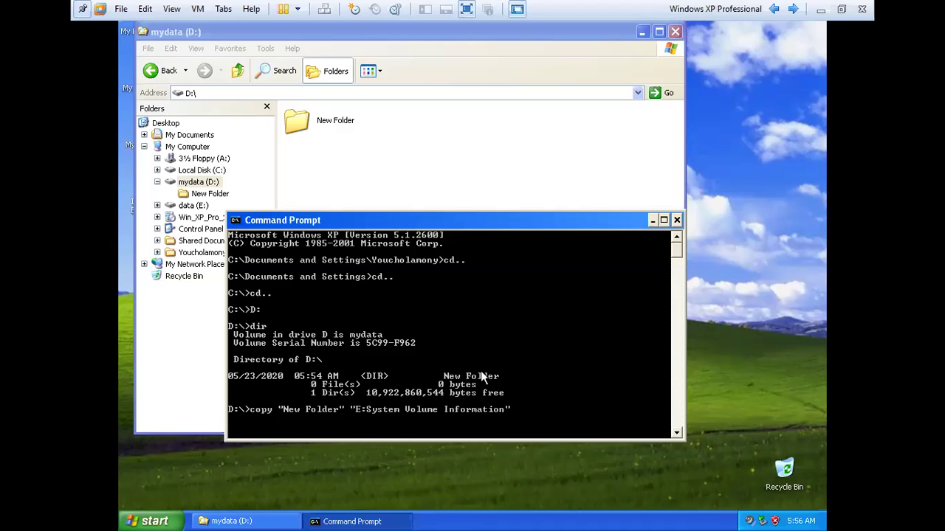
key(BackSpace)
key(BackSpace)
key(BackSpace)
key(BackSpace)
key(BackSpace)
key(BackSpace)
key(BackSpace)
key(BackSpace)
key(BackSpace)
key(BackSpace)
key(BackSpace)
key(BackSpace)
key(BackSpace)
key(BackSpace)
key(BackSpace)
key(BackSpace)
key(BackSpace)
key(BackSpace)
key(BackSpace)
key(BackSpace)
key(BackSpace)
key(BackSpace)
key(BackSpace)
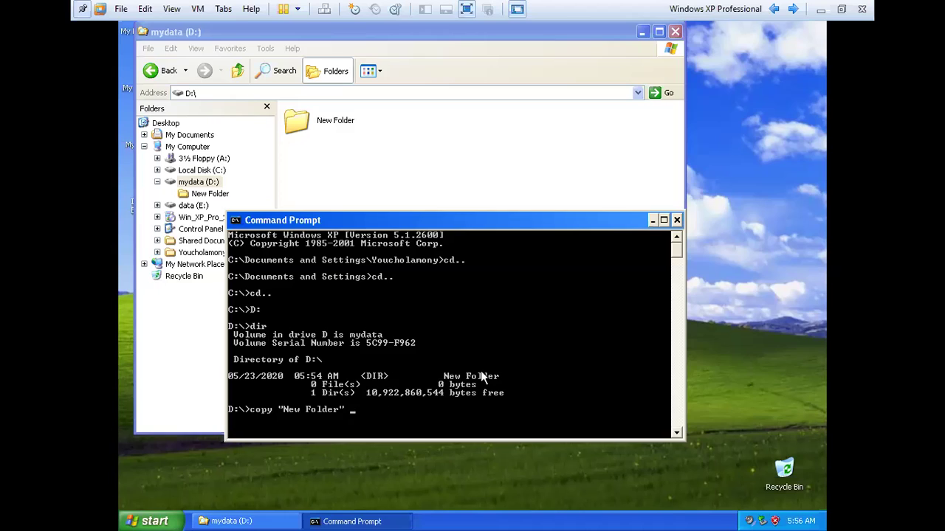
text(E:)
key(Return)
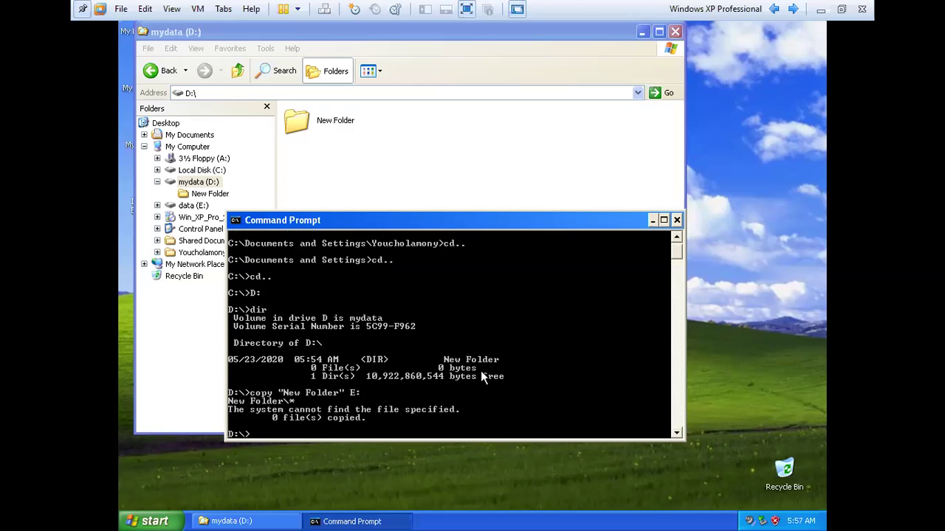
Rename New Folder on drive D to 'a'
click(330, 122)
click(330, 117)
text(a)
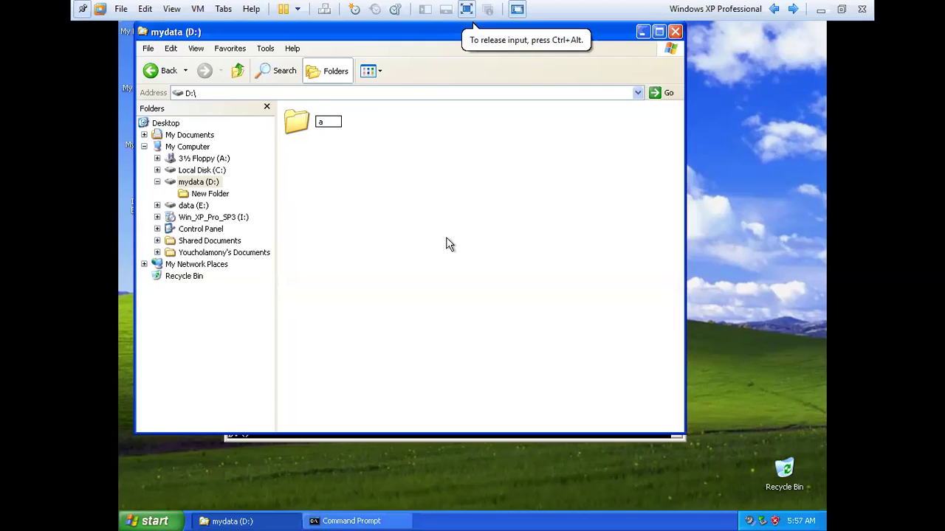
click(435, 440)
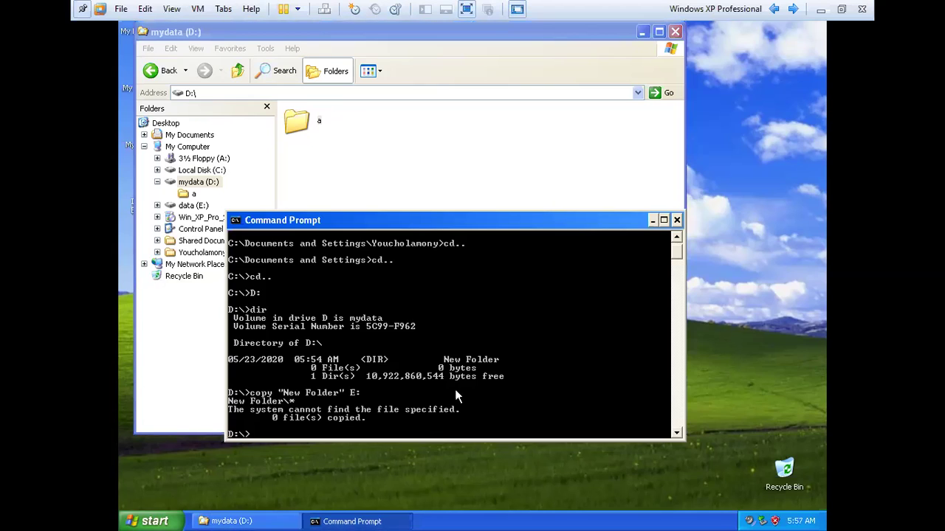
Run copy a E: in the console, which again copies 0 files
text(copy a E:)
key(Return)
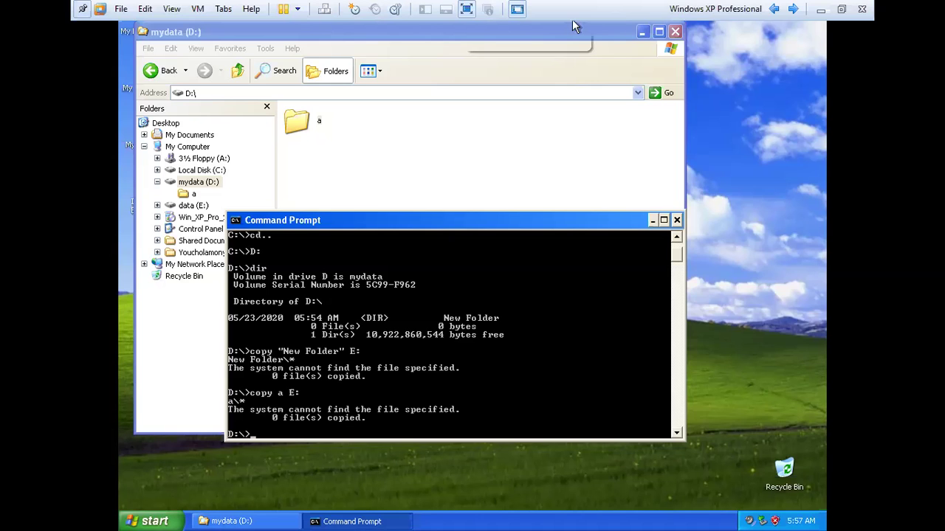
click(465, 9)
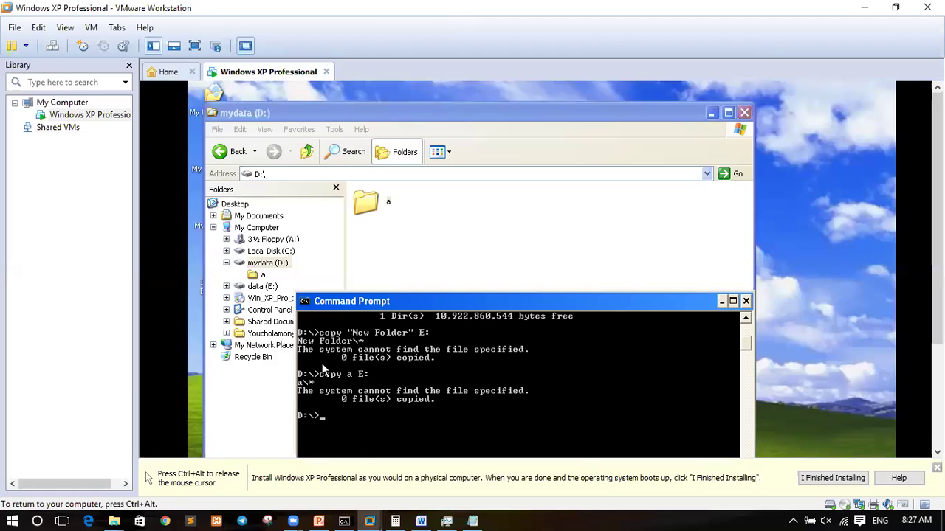
scroll(322, 364, down, 2)
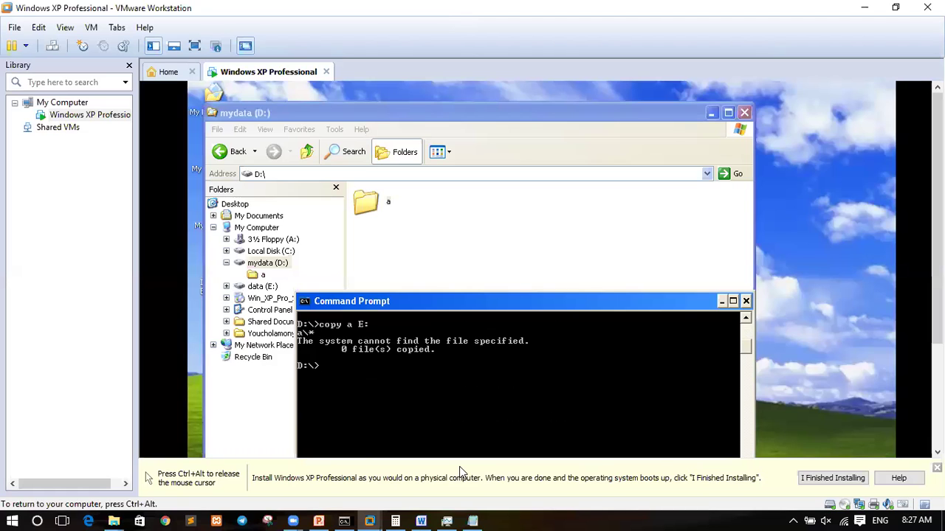
click(318, 519)
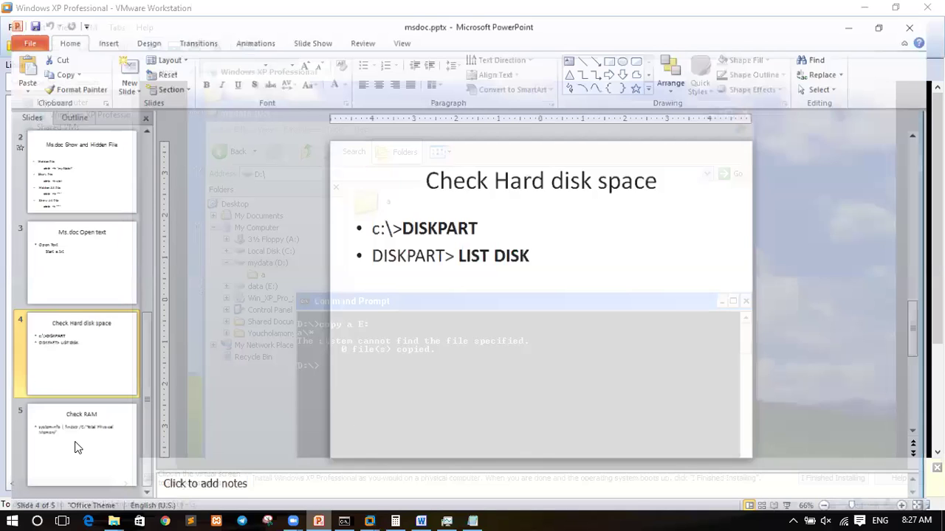
click(74, 236)
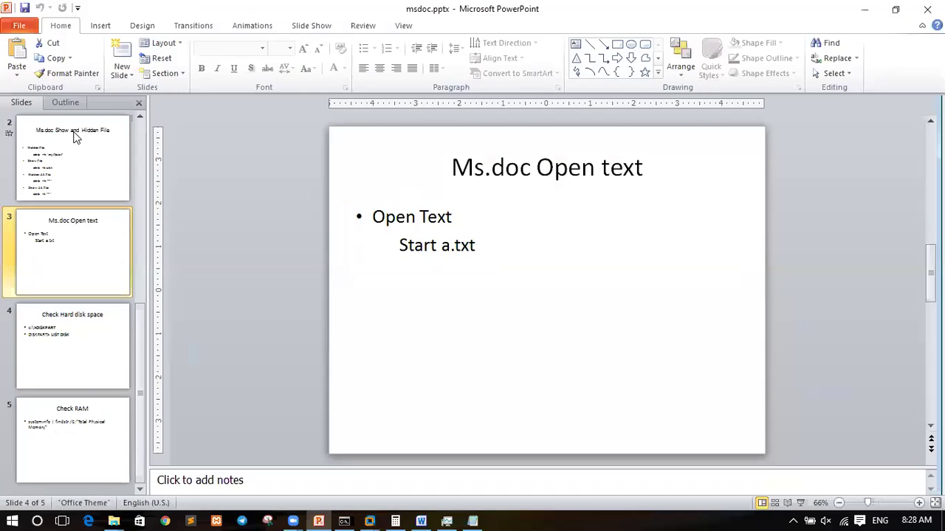
click(74, 137)
scroll(69, 133, up, 2)
drag(63, 274, 76, 299)
click(79, 352)
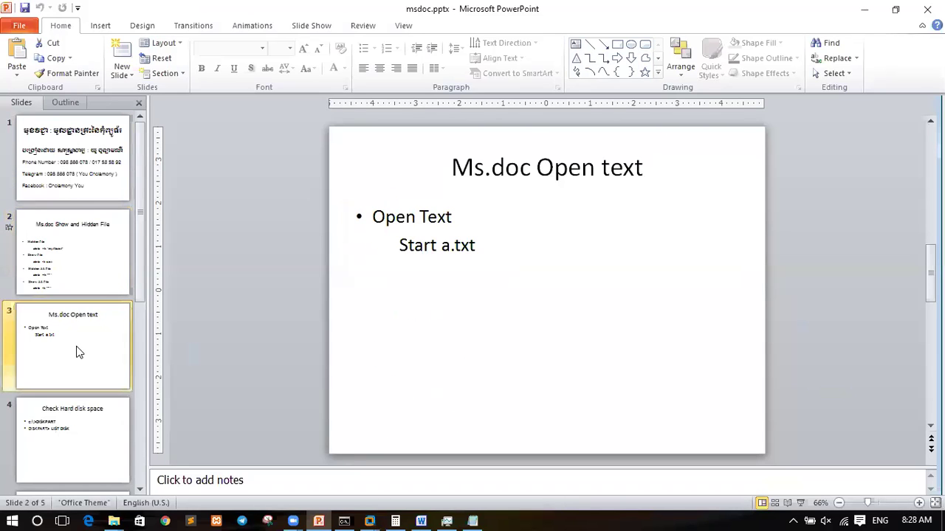
key(Down)
key(Down)
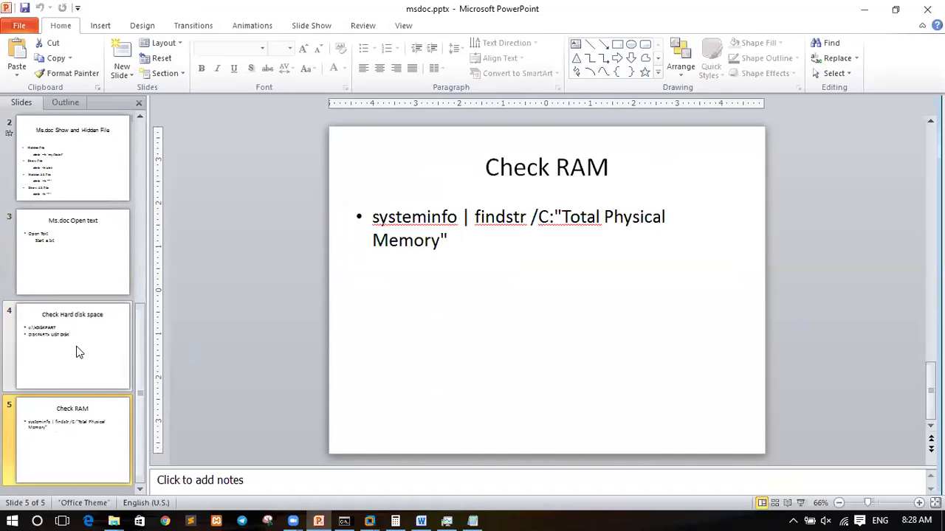
key(Up)
key(Up)
key(Up)
key(Up)
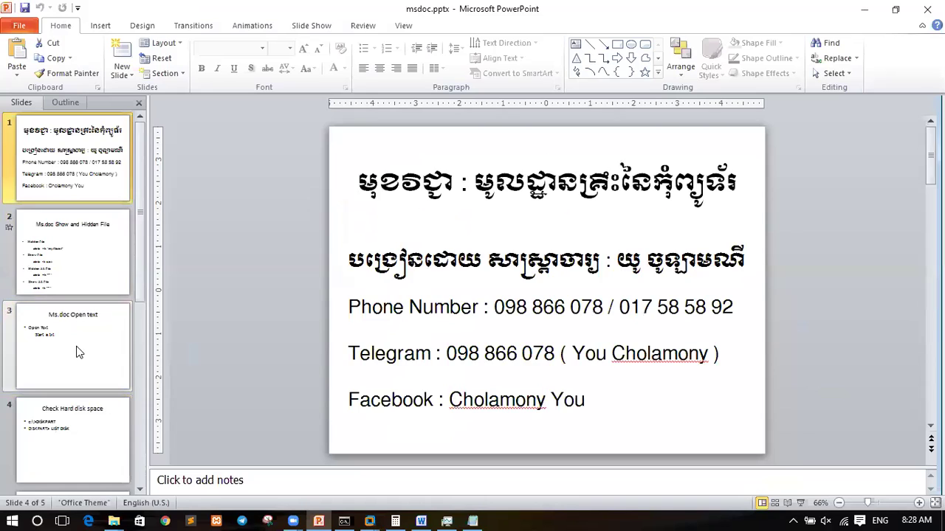
key(Down)
key(Down)
key(Down)
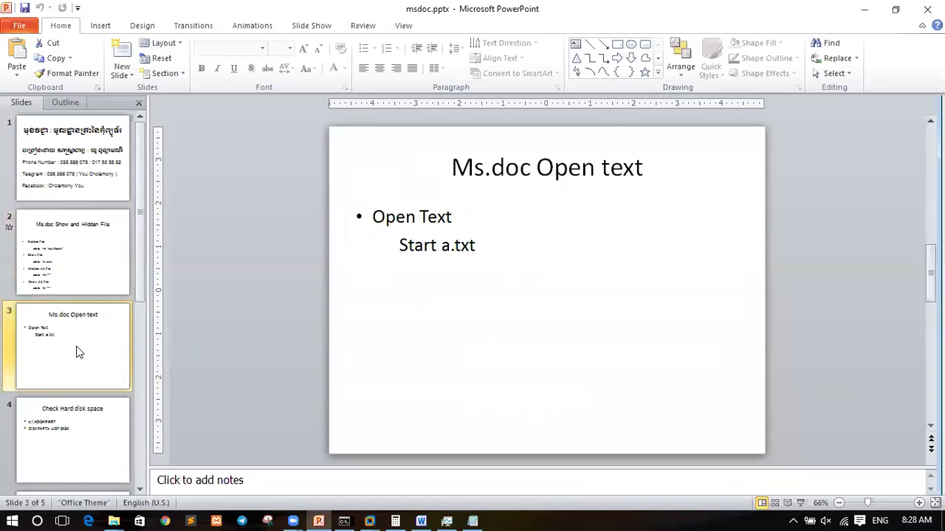
key(Down)
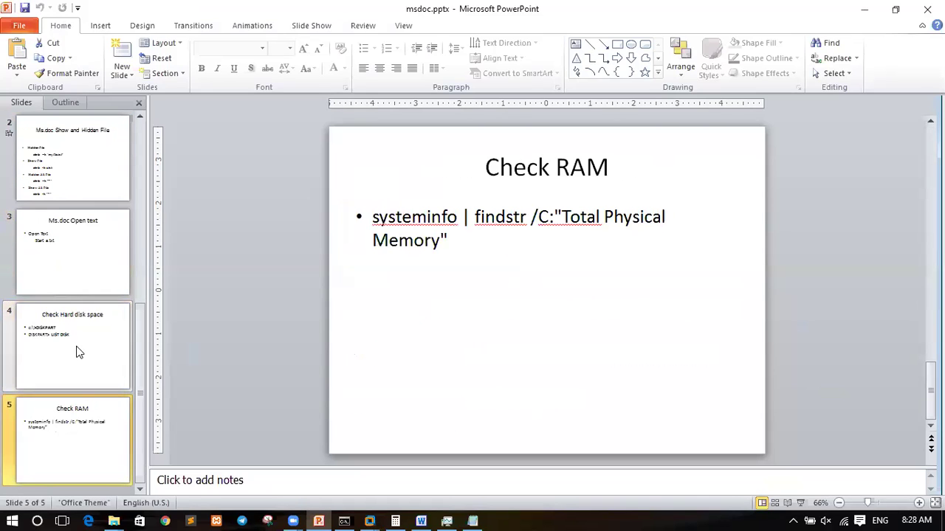
key(Up)
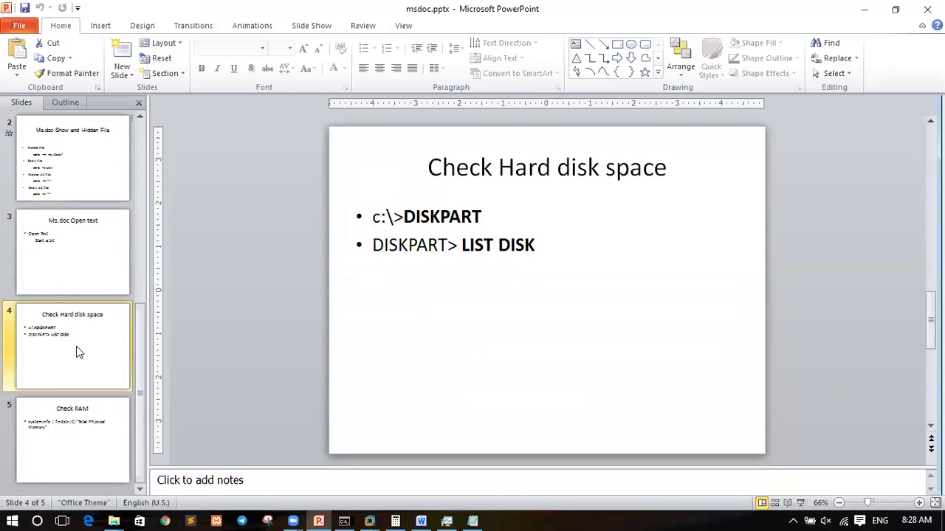
key(Up)
key(Up)
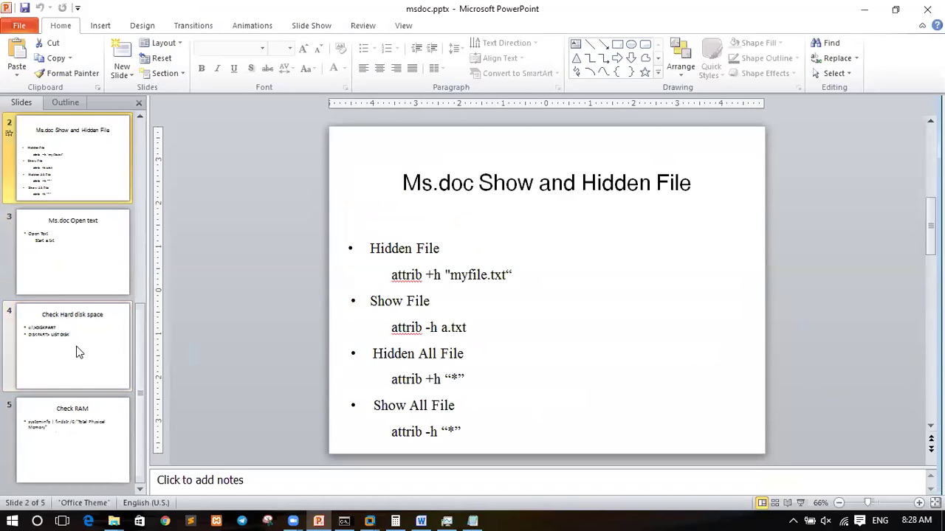
key(Up)
key(Down)
key(Down)
key(Down)
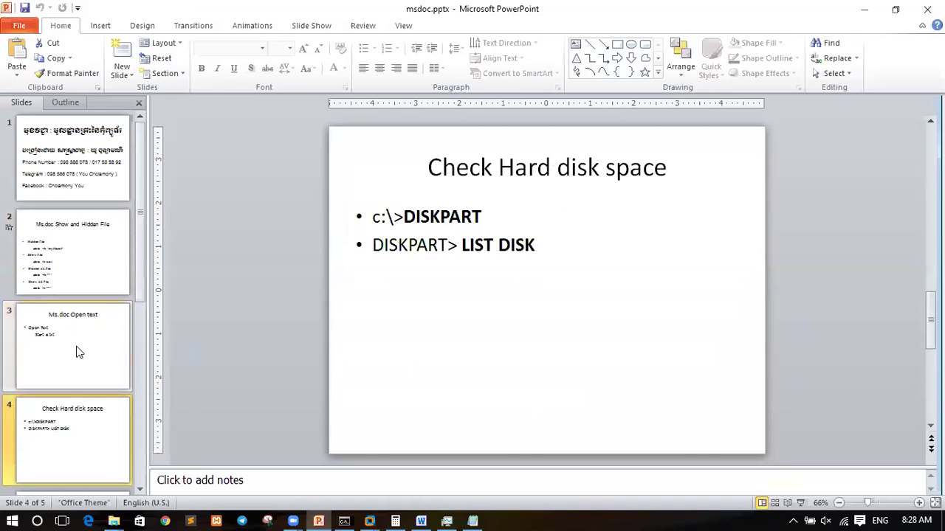
key(Down)
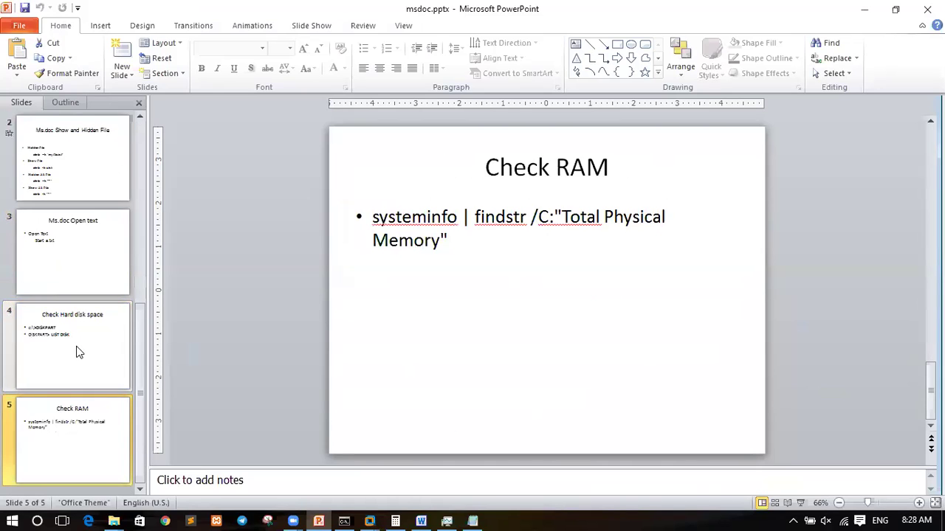
key(Up)
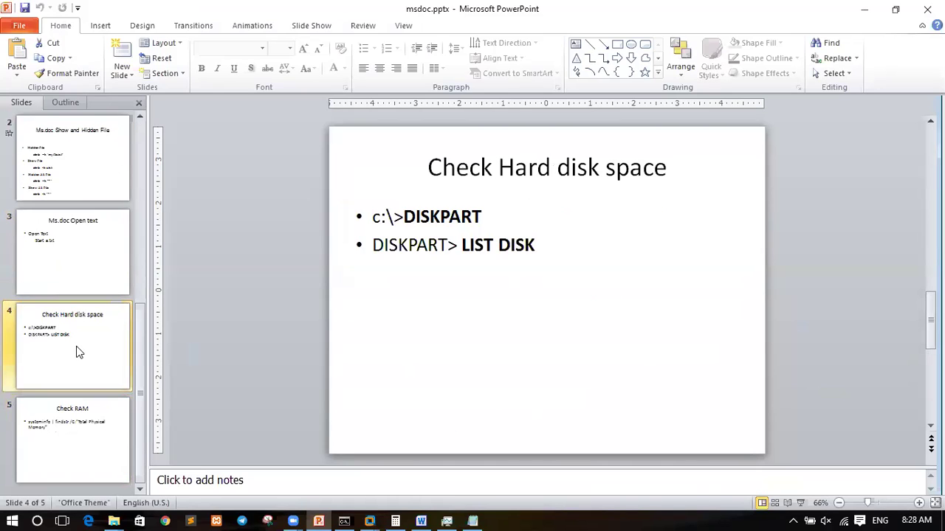
click(927, 9)
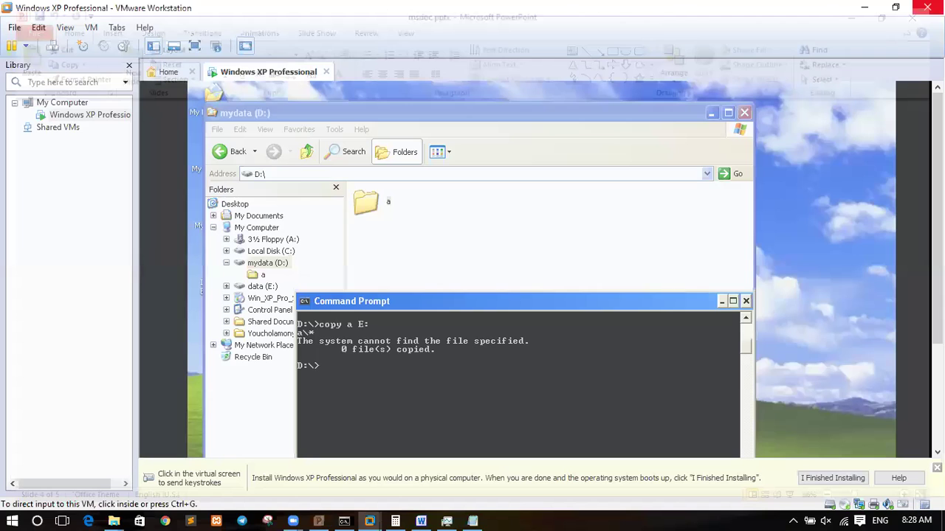
Switch from the Command Prompt back to the Windows XP Professional VM and make it full screen
click(370, 400)
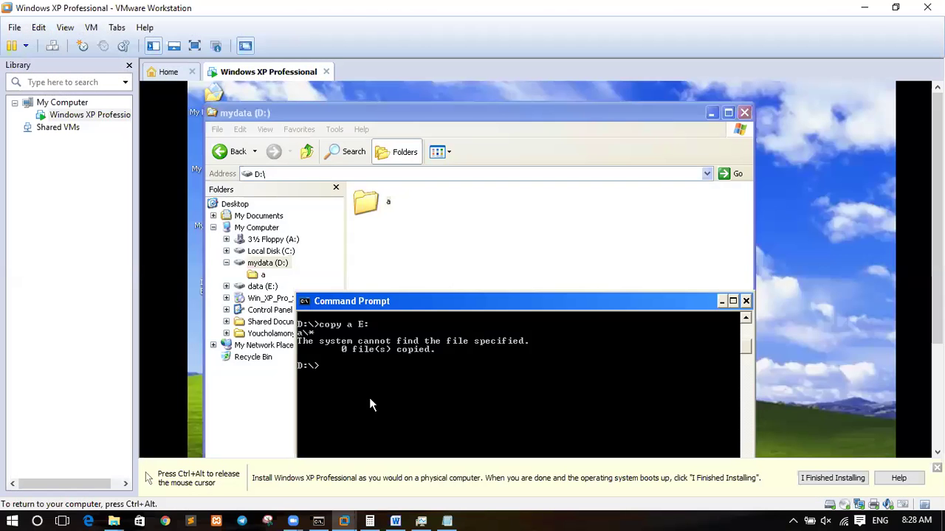
key(ctrl+alt)
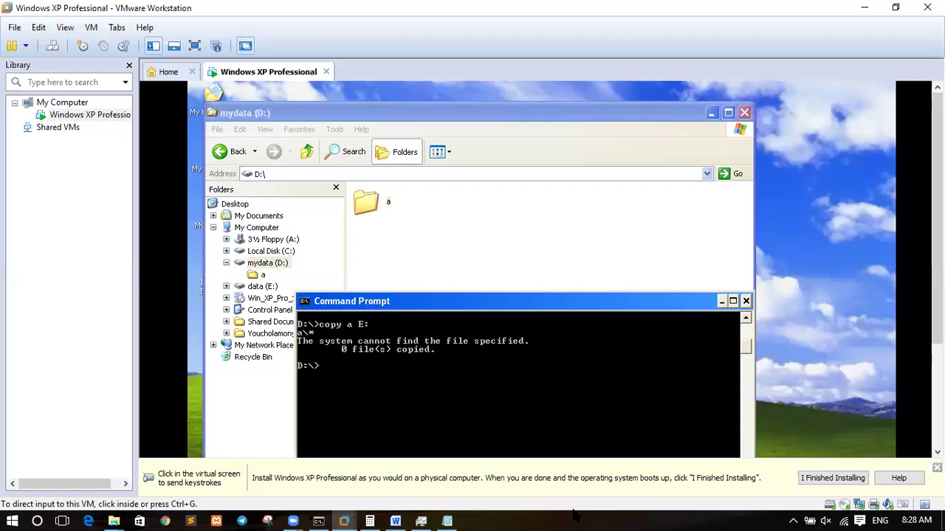
click(343, 521)
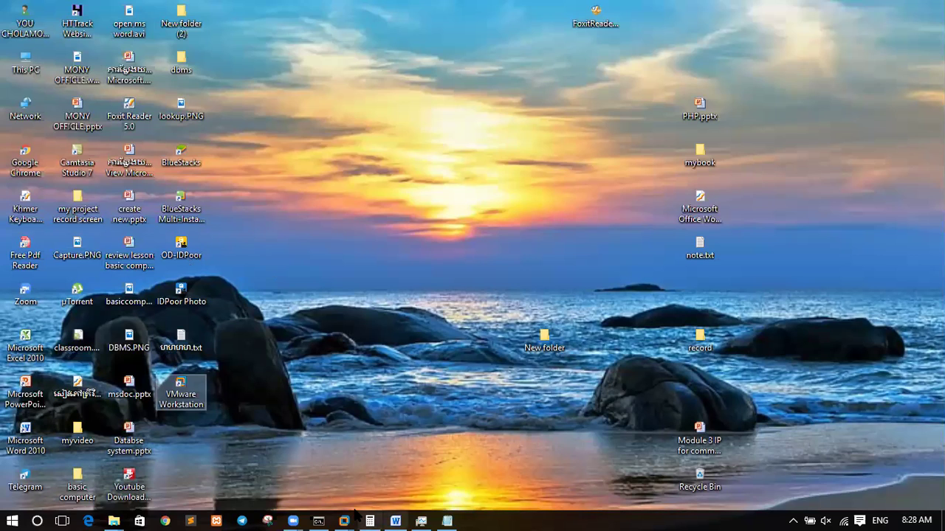
click(318, 521)
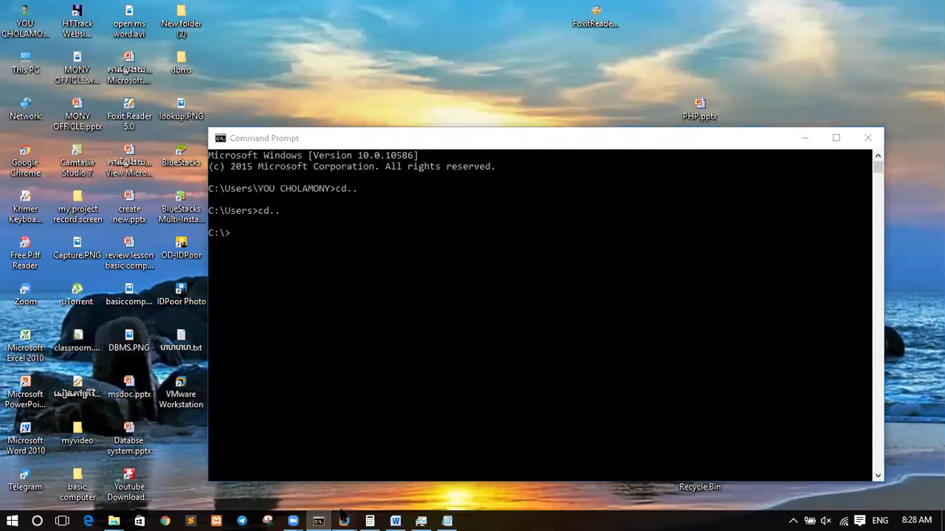
mouse_move(344, 520)
click(415, 465)
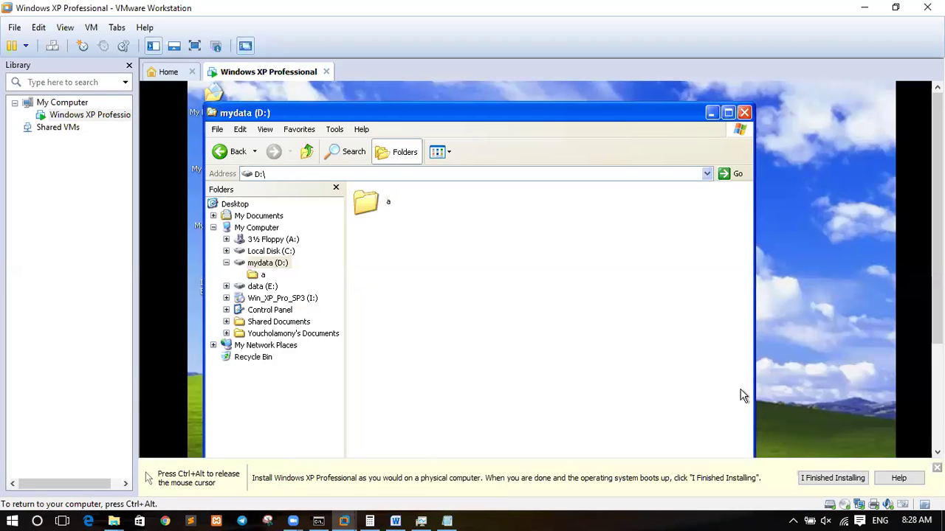
click(525, 394)
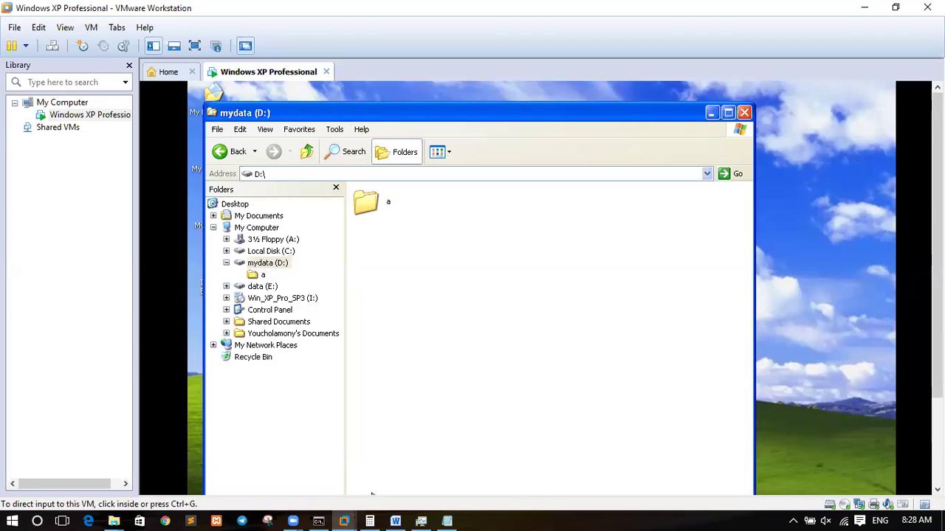
click(195, 45)
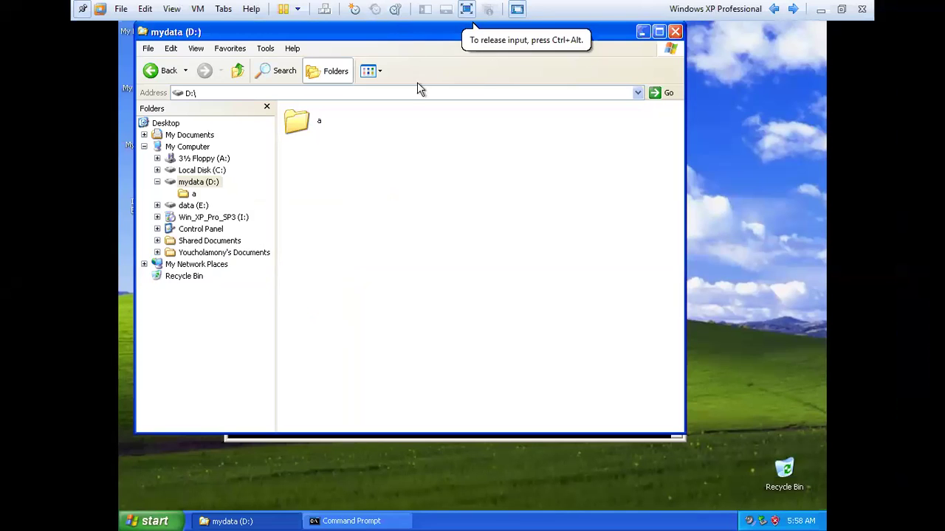
Browse the data (E:) and Local Disk (C:) drives, then return to mydata (D:)
drag(382, 27, 463, 82)
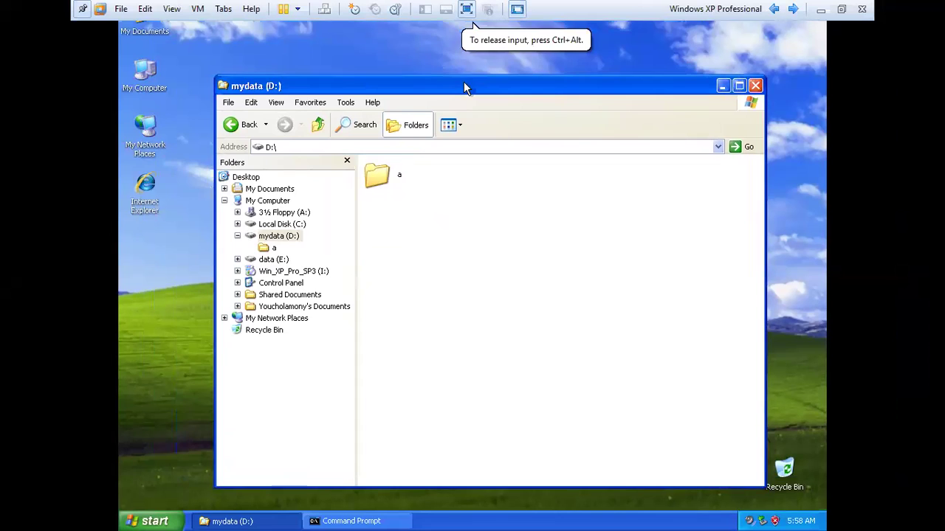
click(273, 202)
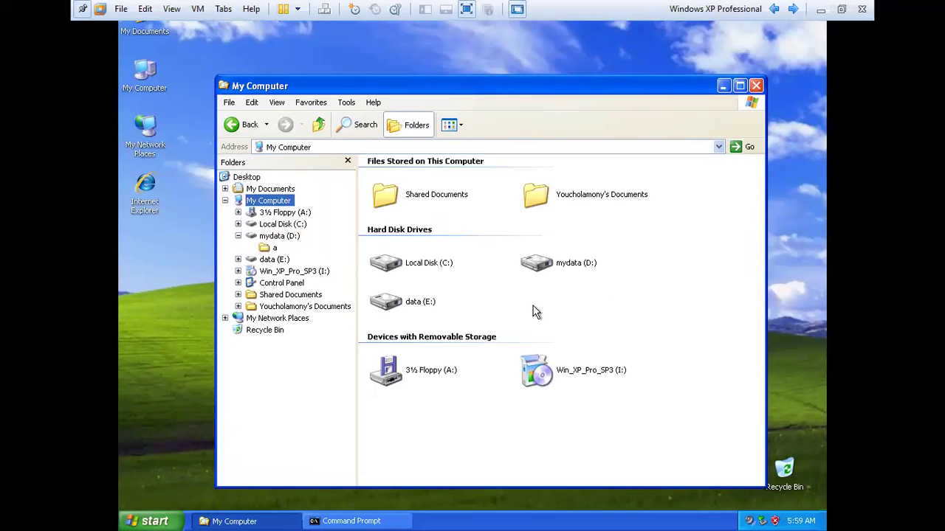
double_click(414, 305)
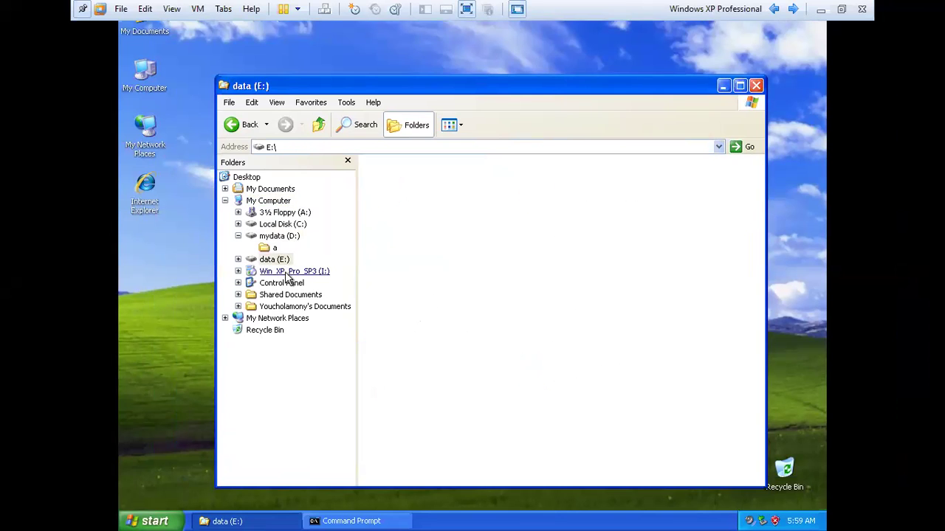
click(284, 224)
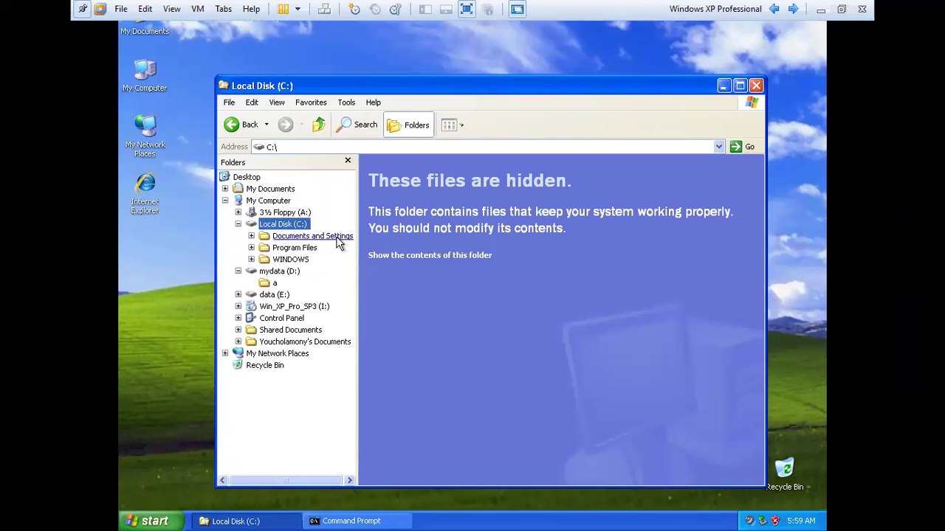
click(293, 271)
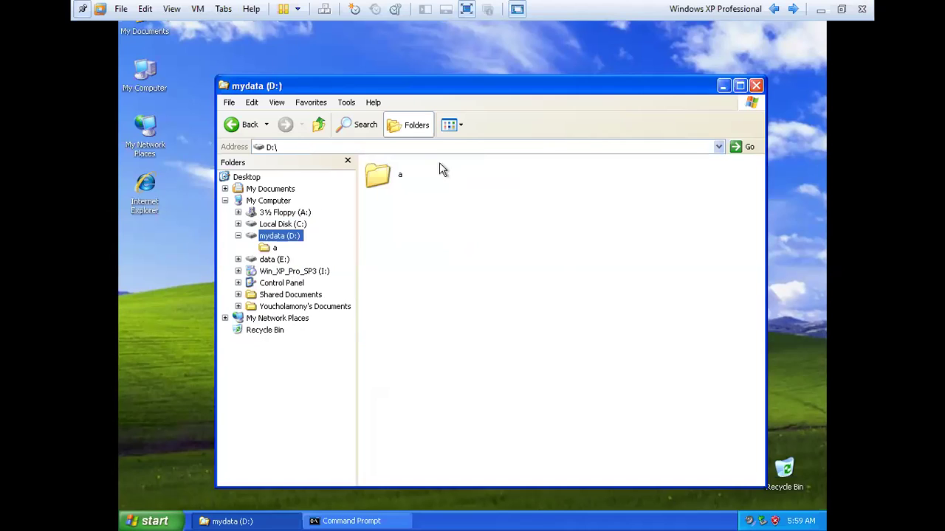
Tick Hidden in folder a's Properties and confirm with OK
right_click(382, 177)
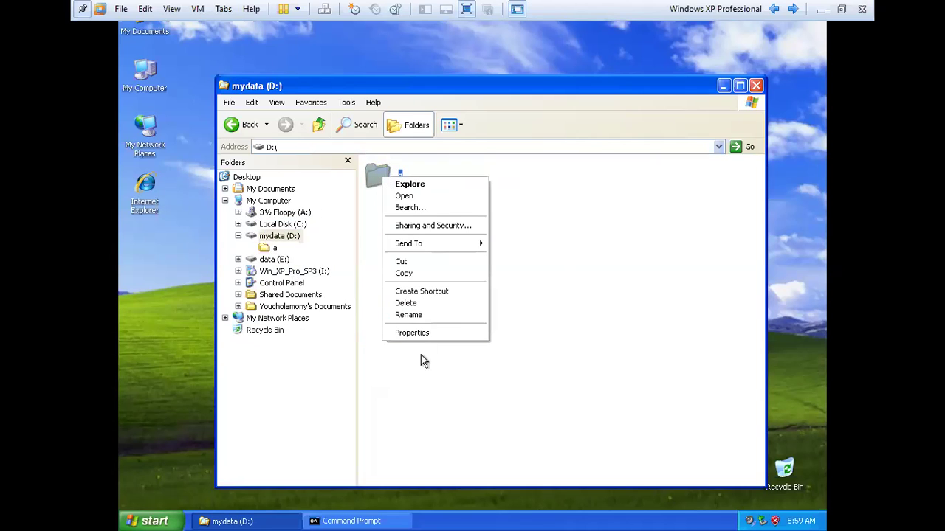
click(420, 332)
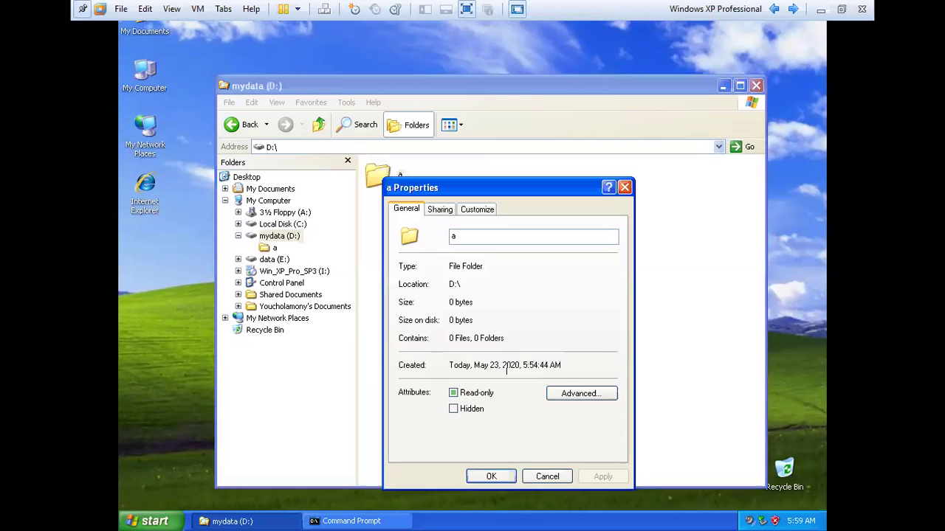
click(479, 410)
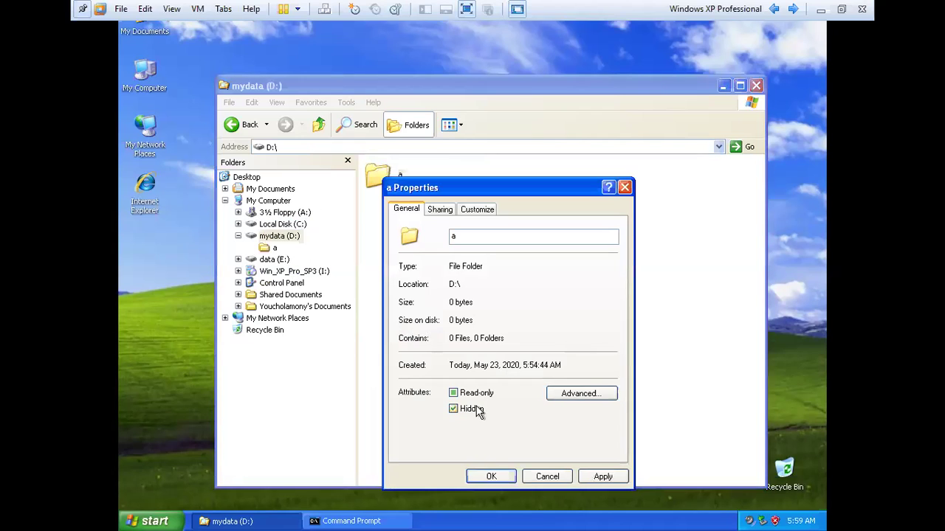
click(487, 477)
click(423, 208)
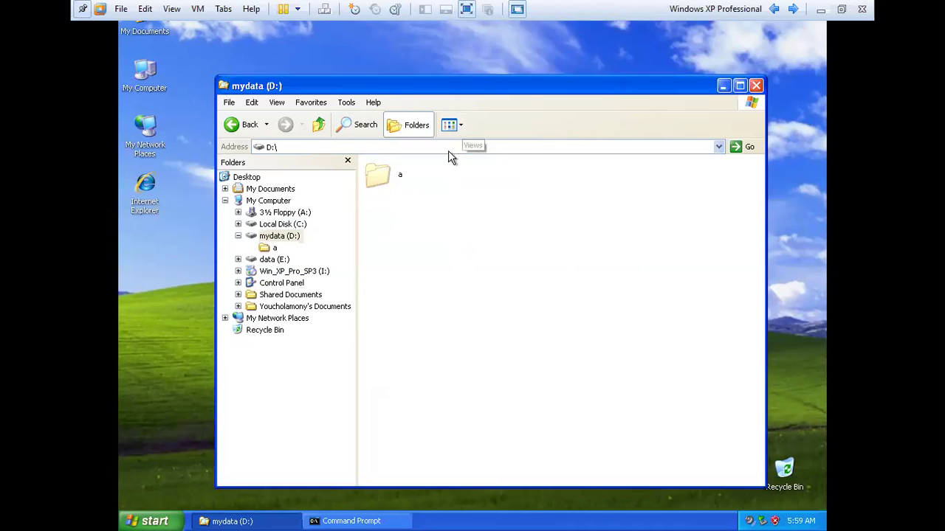
In Folder Options' View settings, show hidden files, file extensions and protected operating system files
click(355, 104)
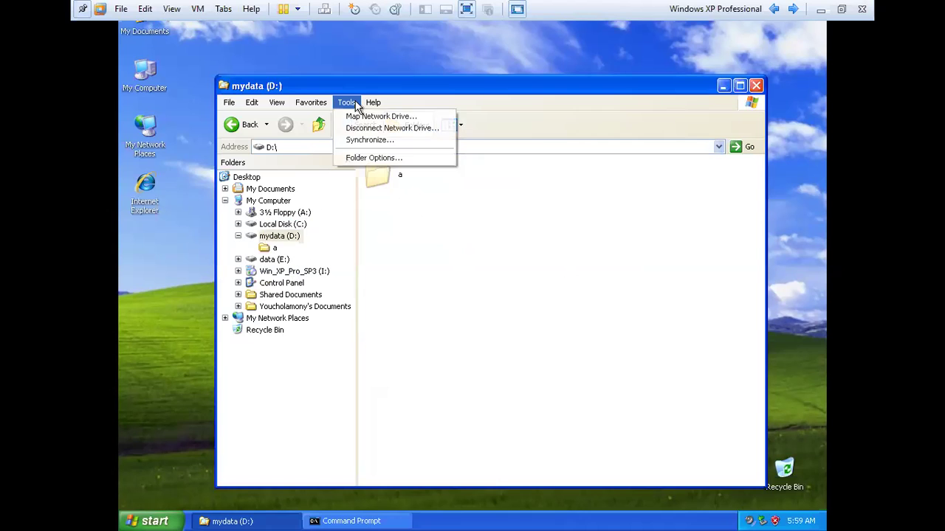
click(385, 156)
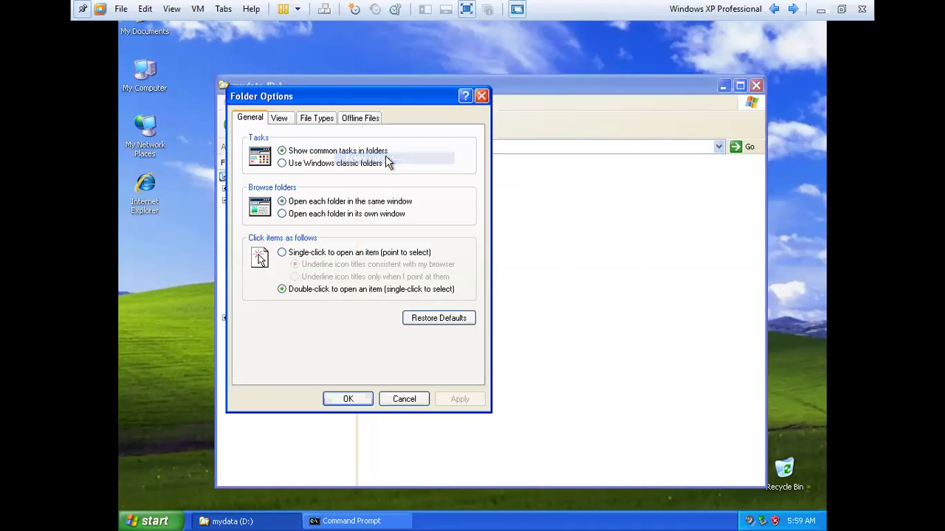
click(282, 120)
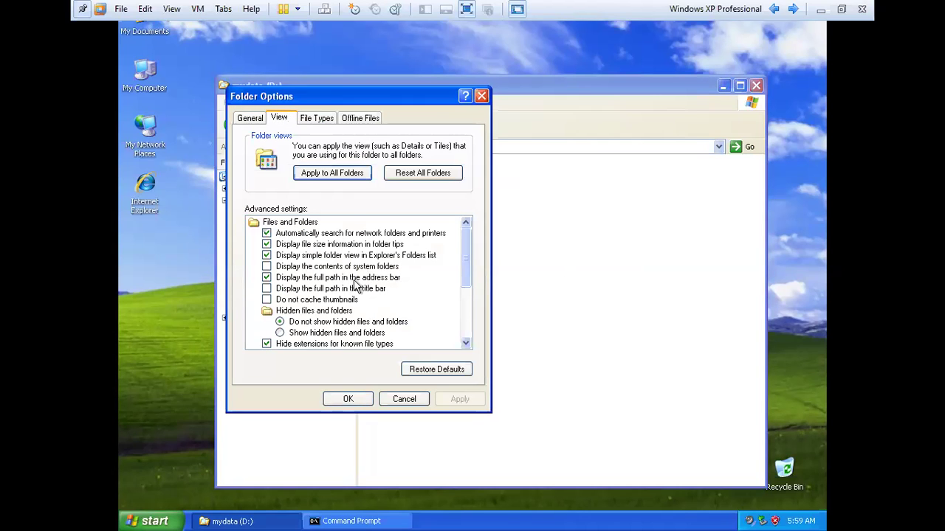
click(466, 343)
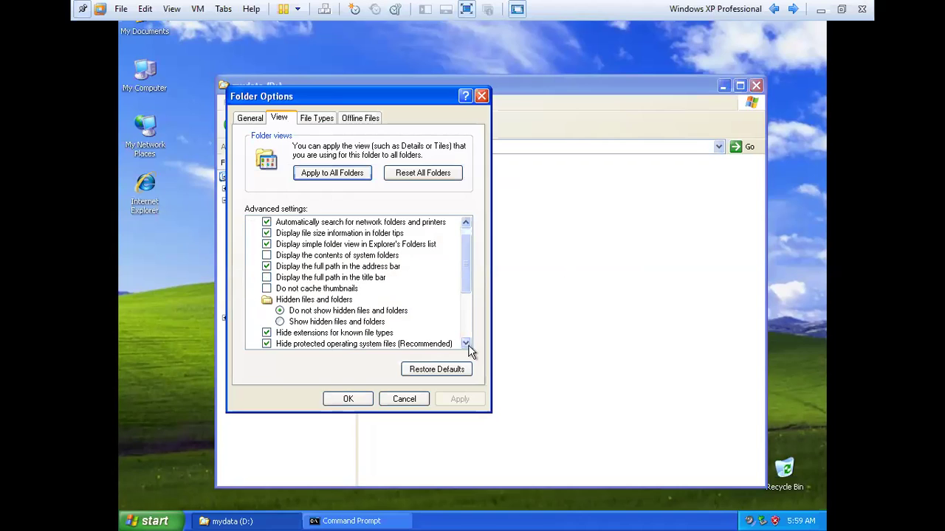
click(312, 322)
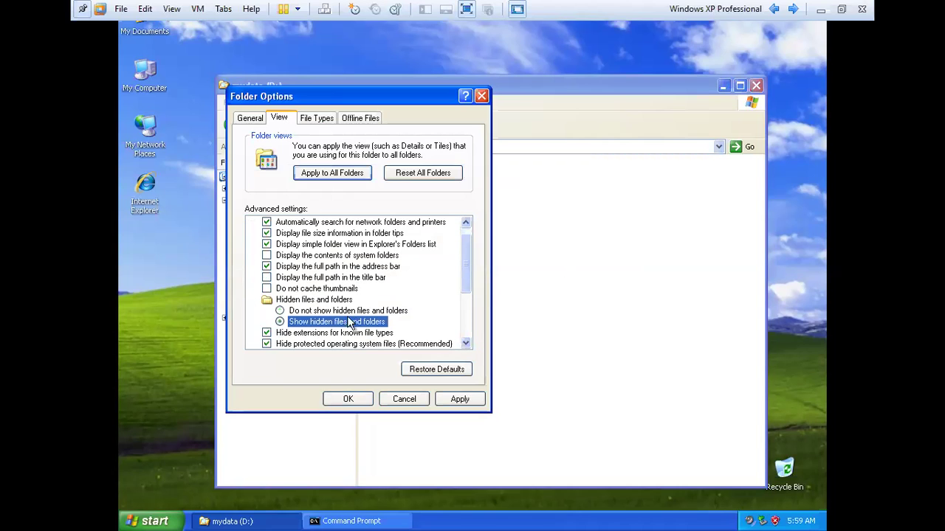
click(303, 335)
click(304, 344)
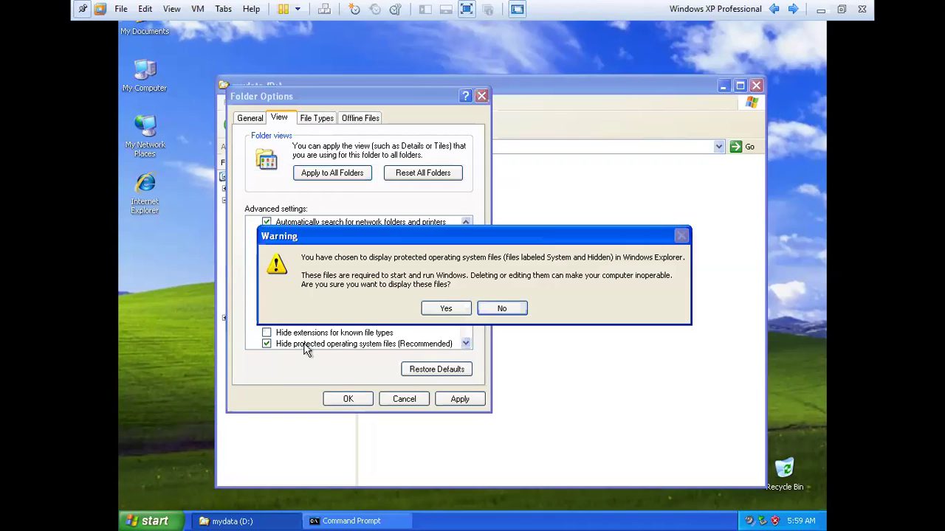
click(452, 311)
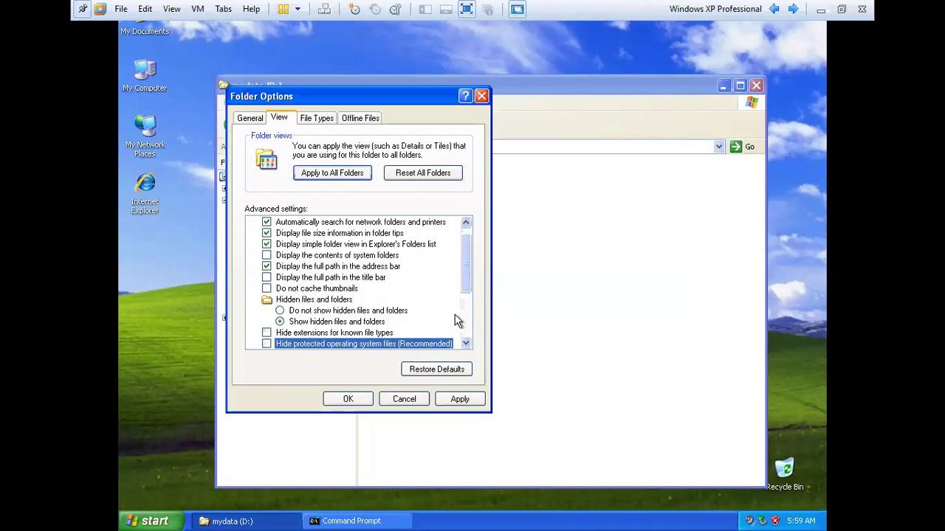
click(460, 399)
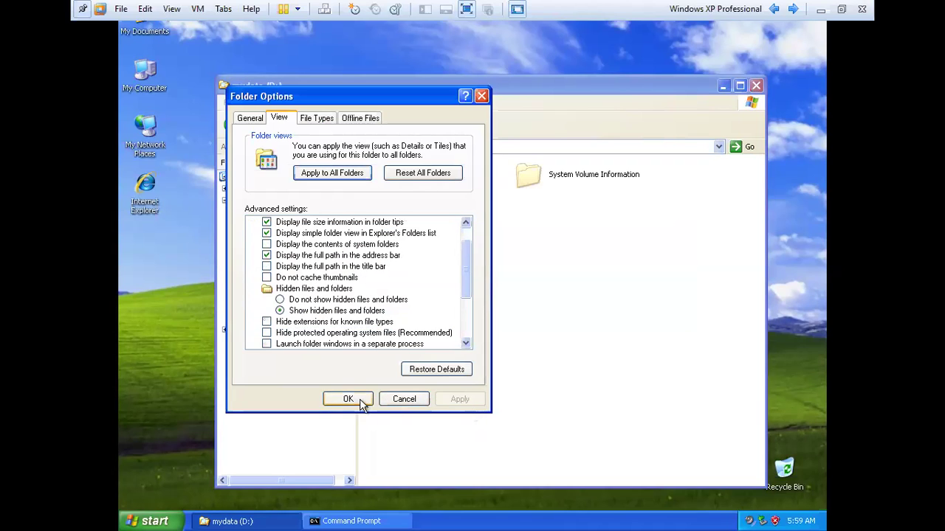
click(360, 401)
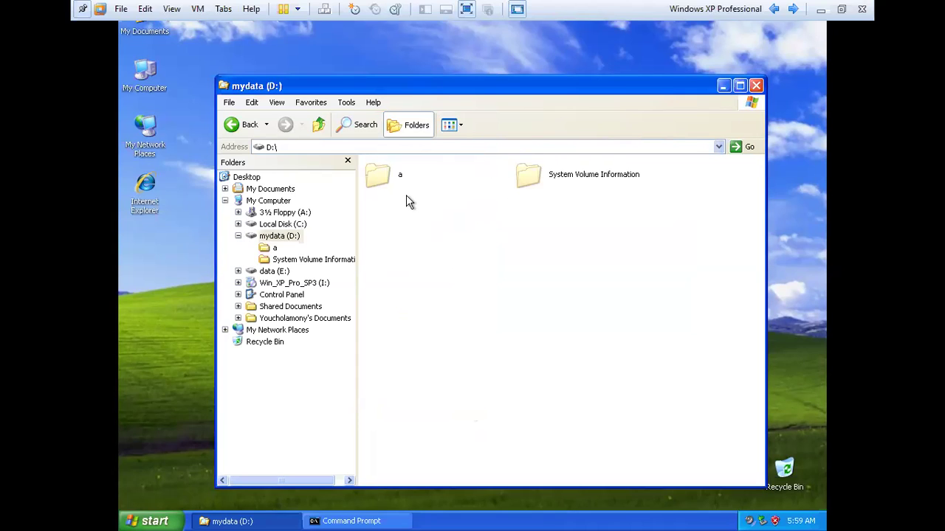
Select 'Show hidden files and folders' again in Folder Options and confirm with OK
click(348, 104)
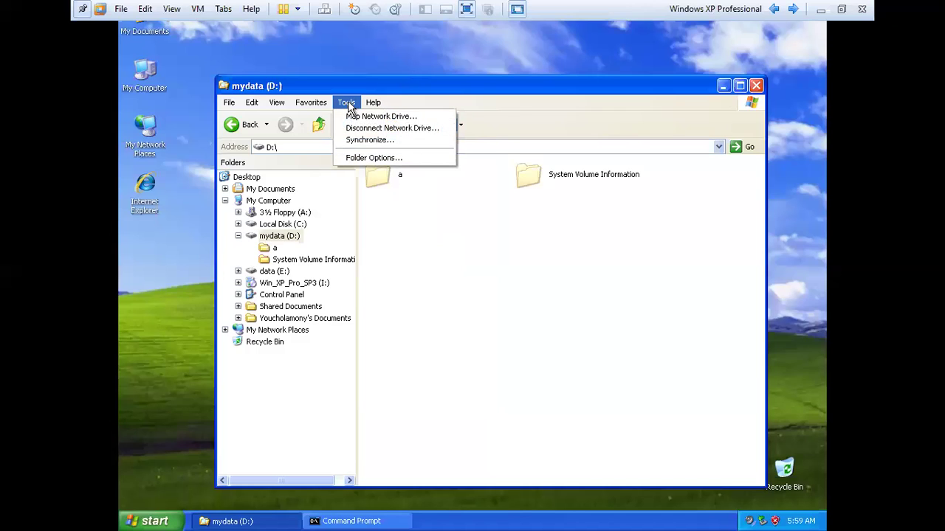
click(369, 157)
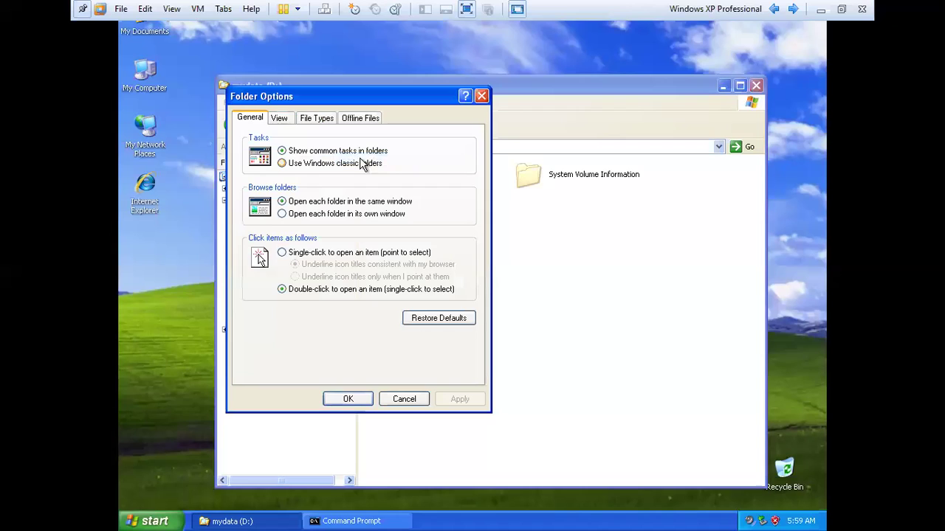
click(284, 118)
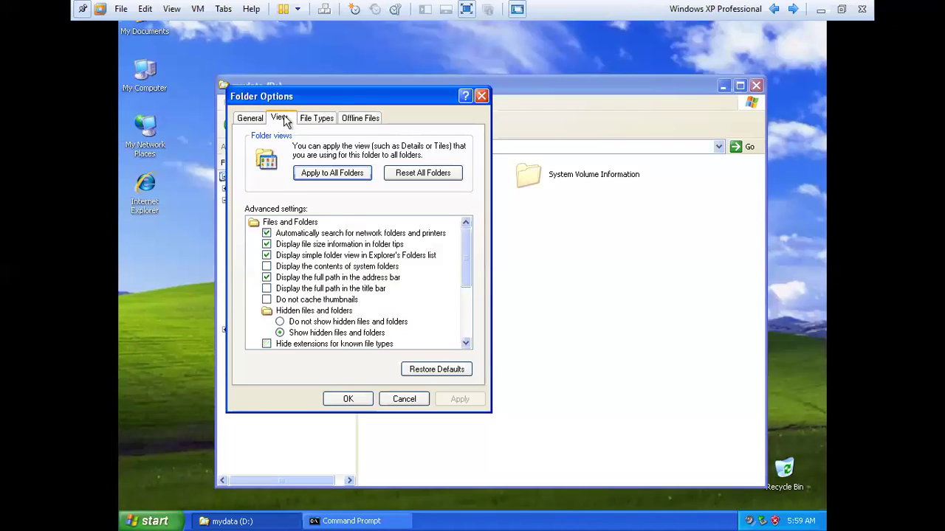
click(316, 334)
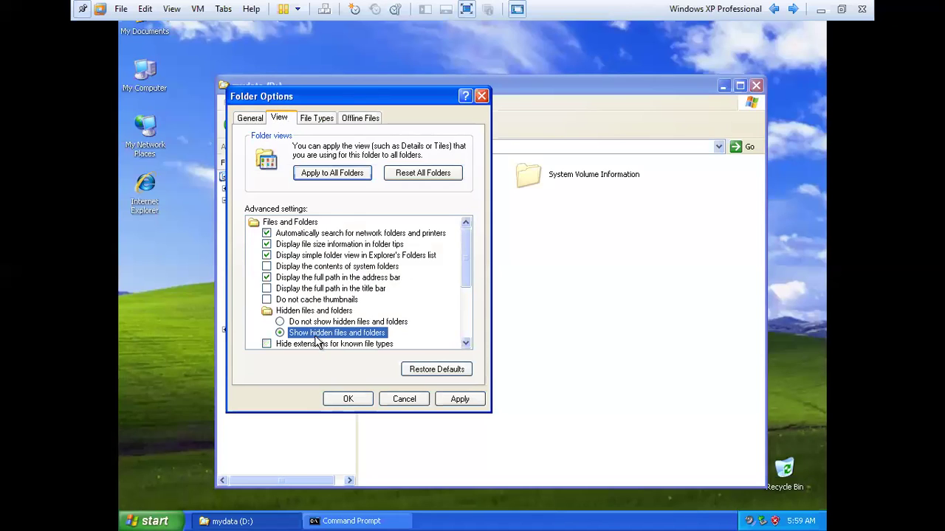
double_click(467, 343)
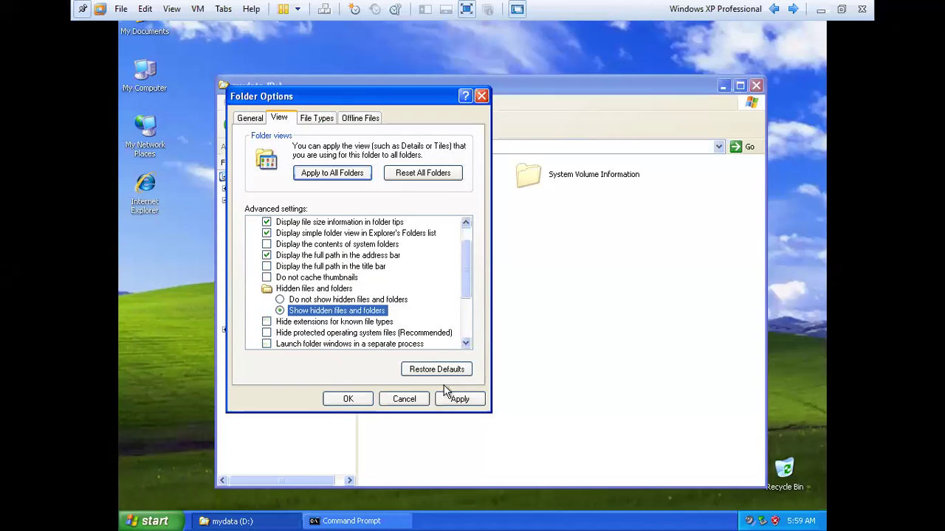
click(348, 402)
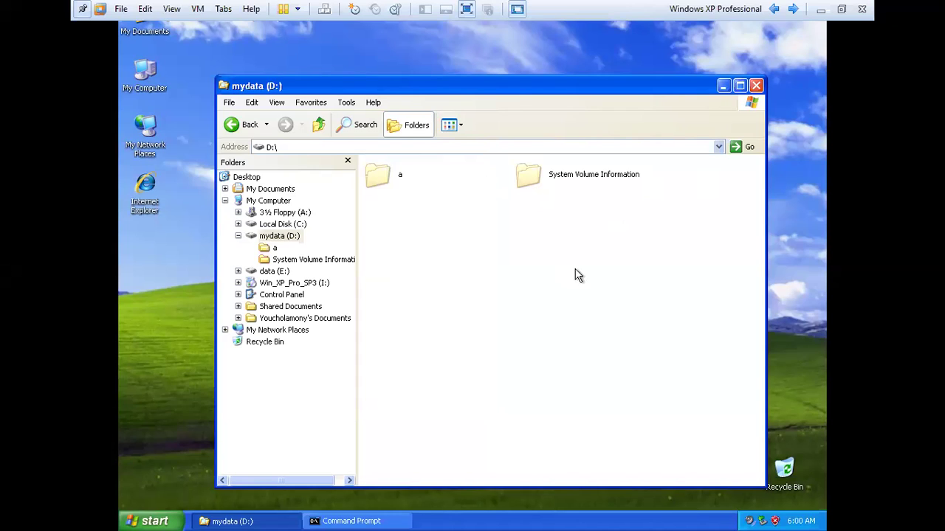
Change the time zone from Kabul to (GMT+07:00) Bangkok, Hanoi, Jakarta and apply it
mouse_move(793, 528)
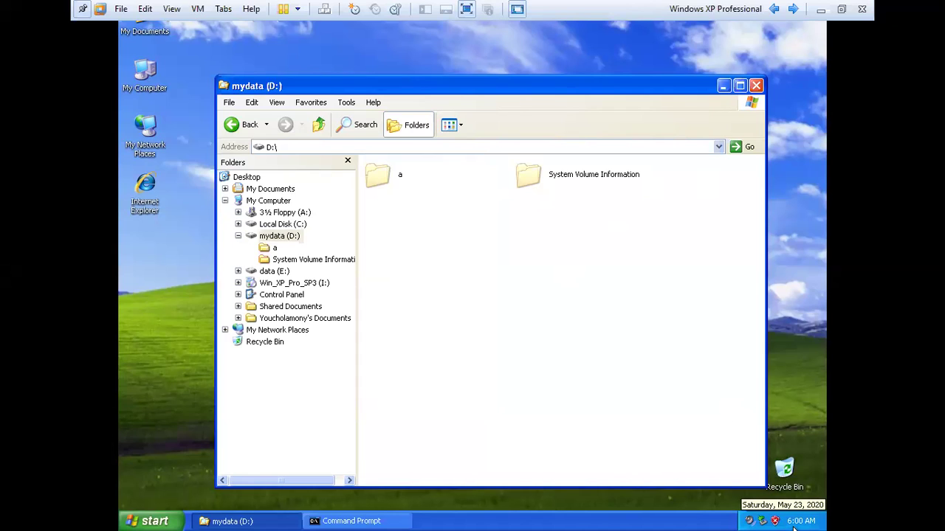
double_click(794, 525)
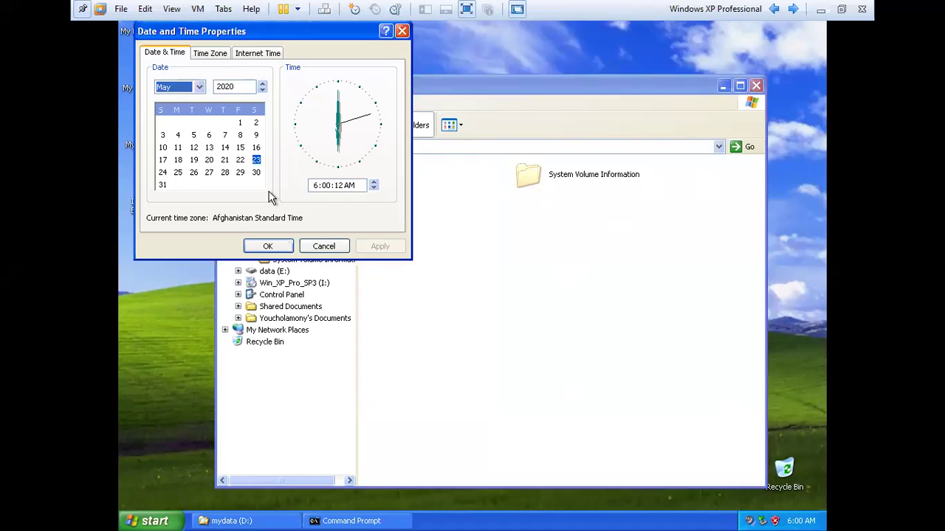
click(219, 55)
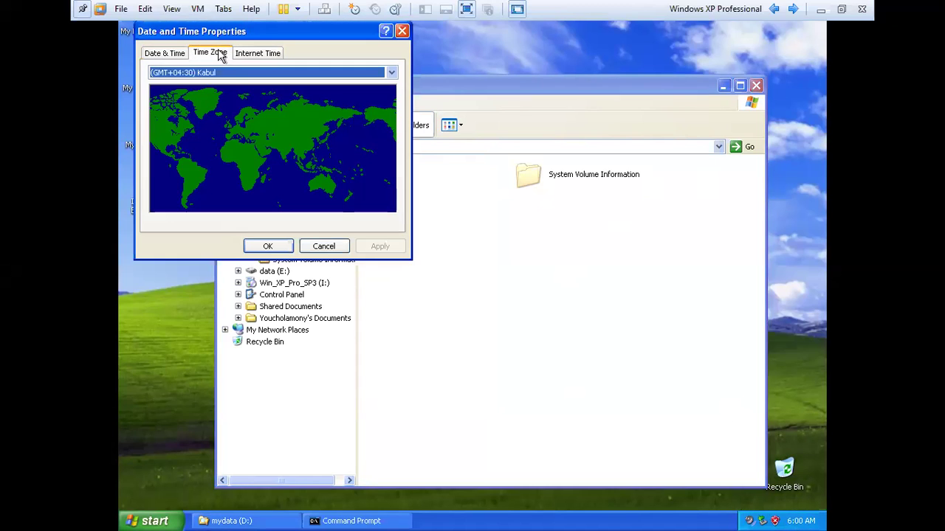
click(255, 72)
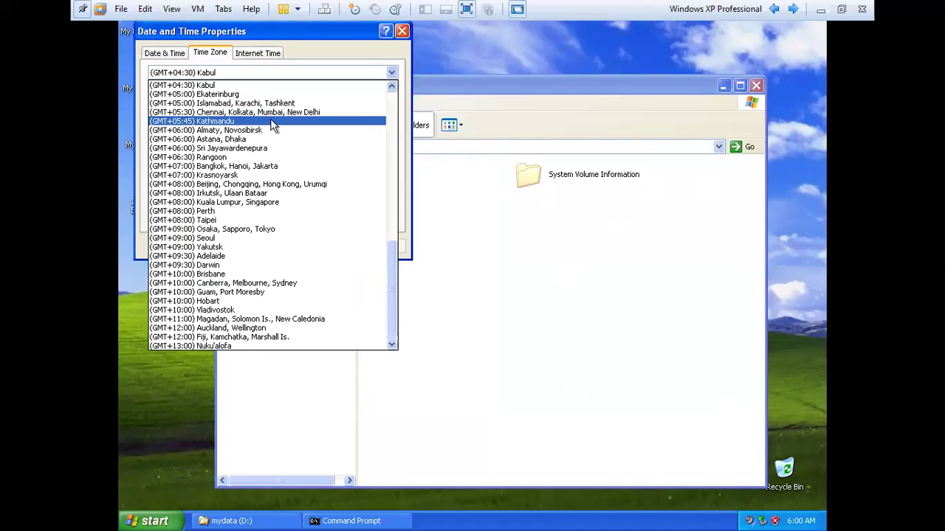
click(273, 170)
click(377, 249)
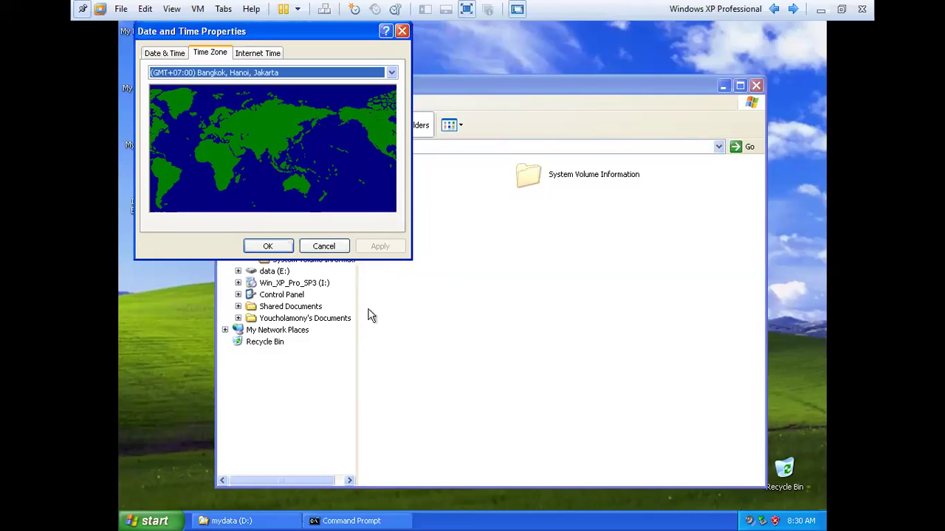
click(262, 59)
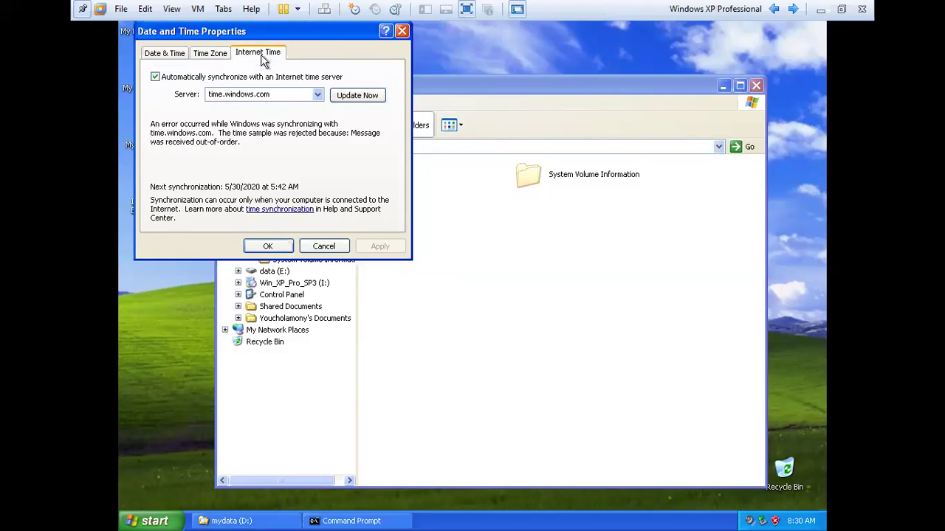
click(209, 62)
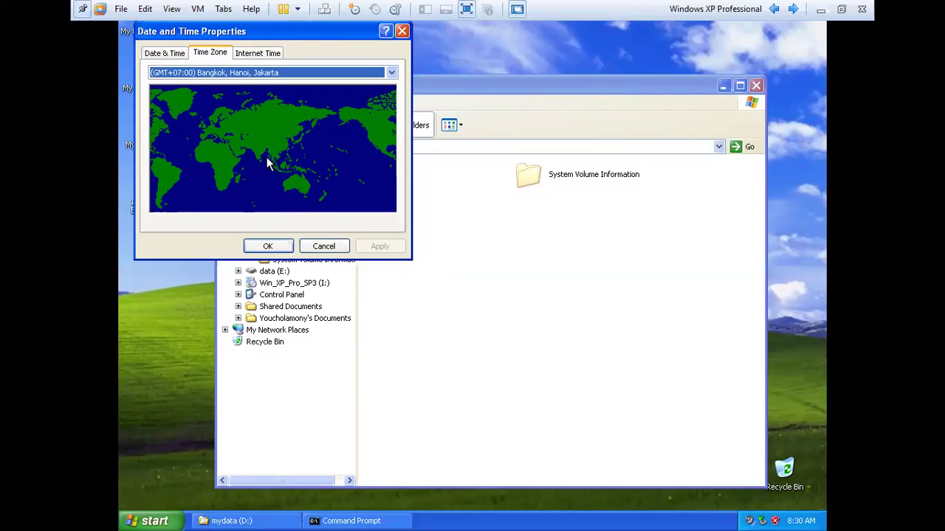
click(268, 246)
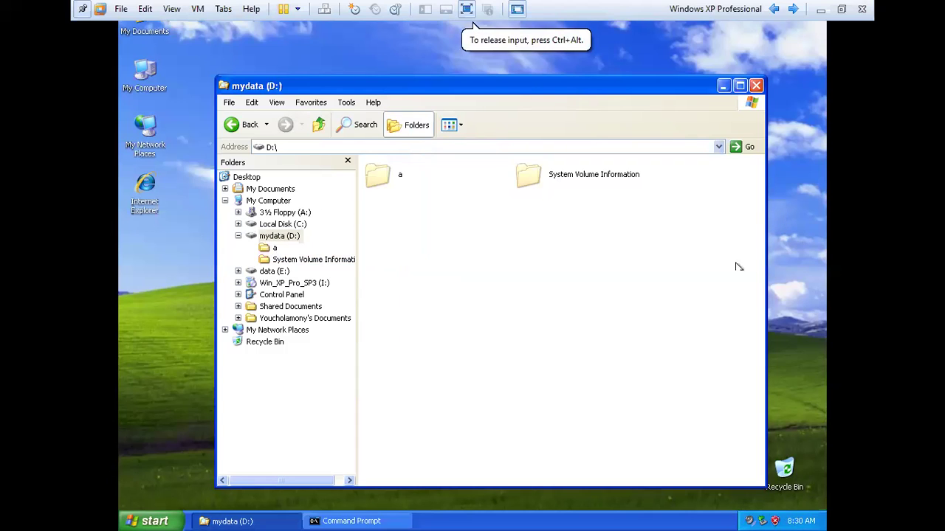
Close the mydata (D:) window and the Command Prompt window
click(756, 85)
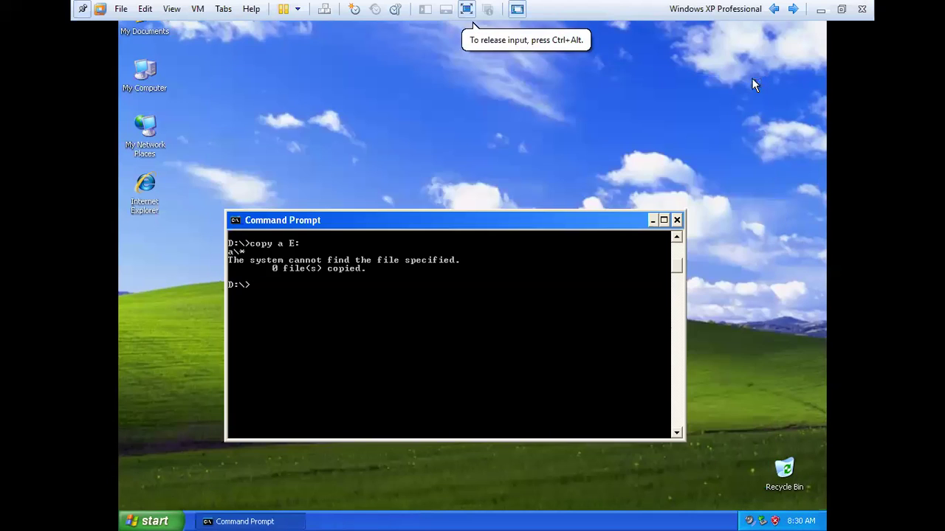
click(677, 219)
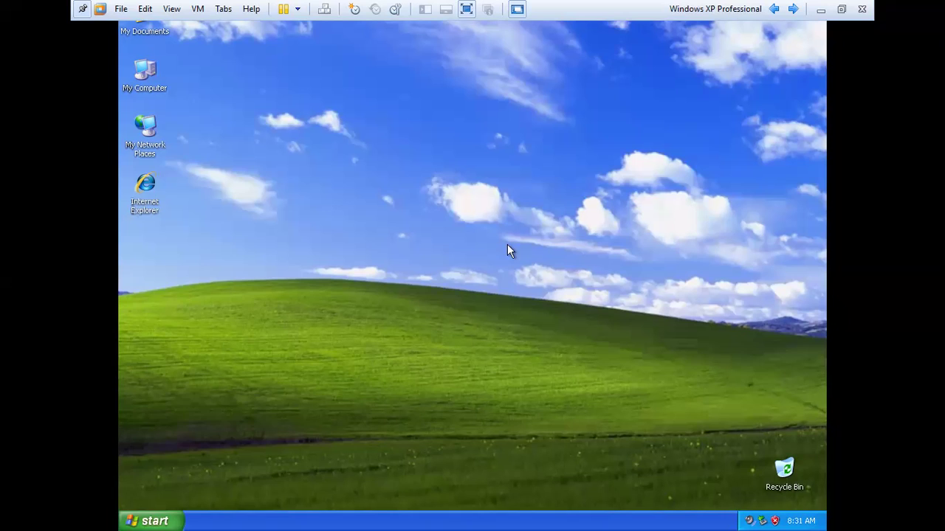
Turn off Windows XP from the Start menu's Turn Off Computer choices
click(151, 521)
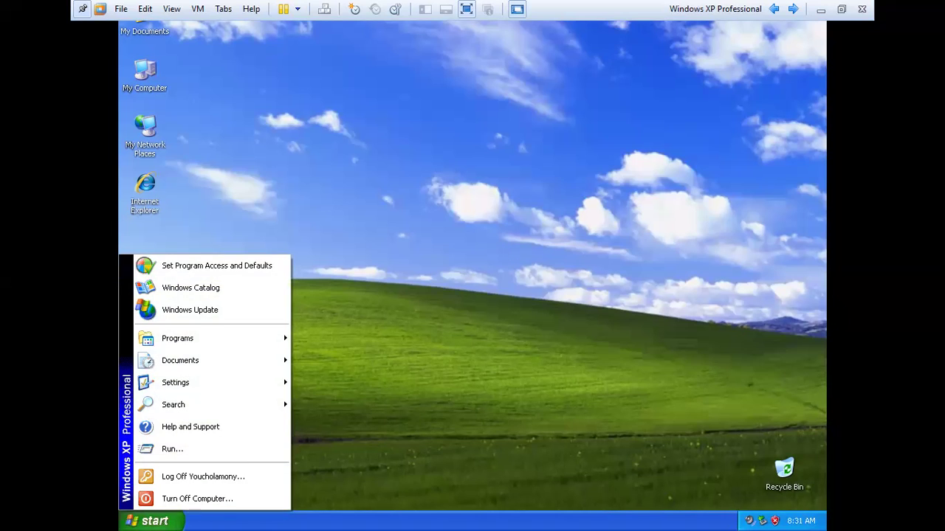
click(215, 501)
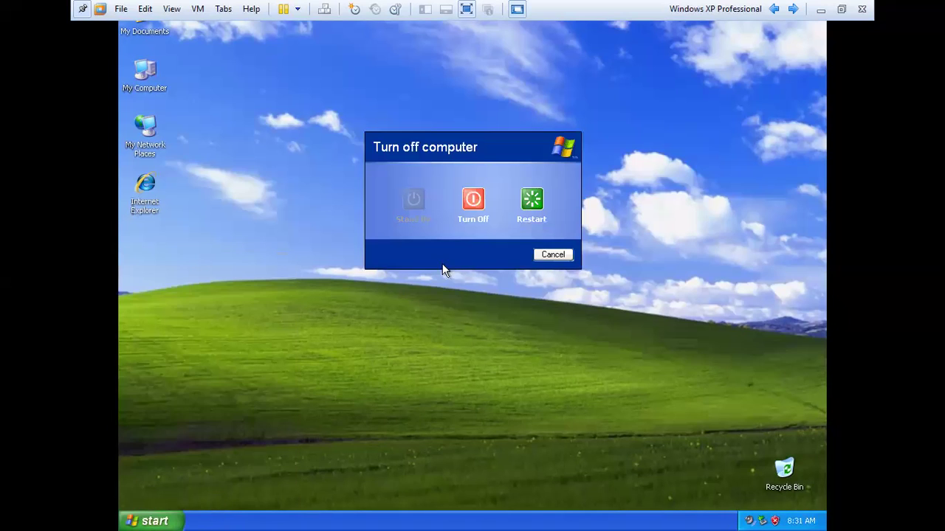
click(472, 201)
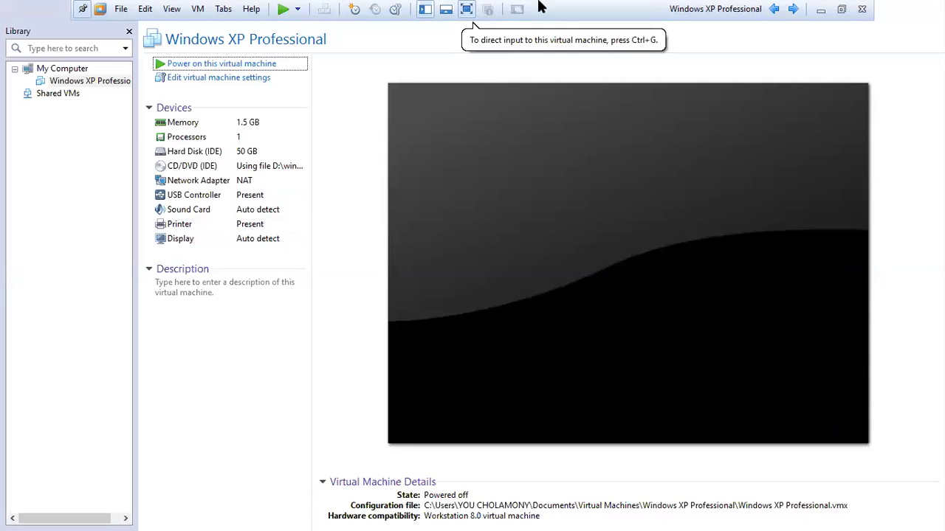
Power on Windows XP Professional from the VMware Library and view it full screen
click(466, 9)
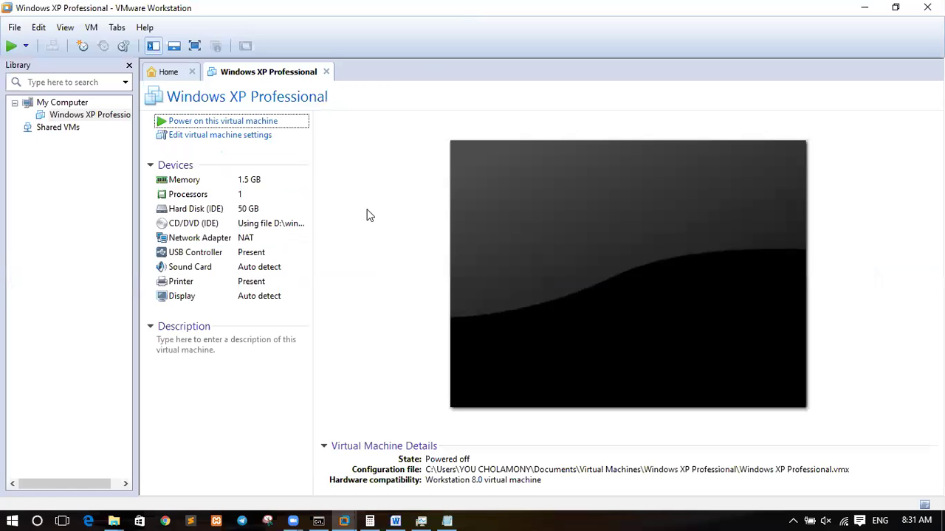
click(87, 117)
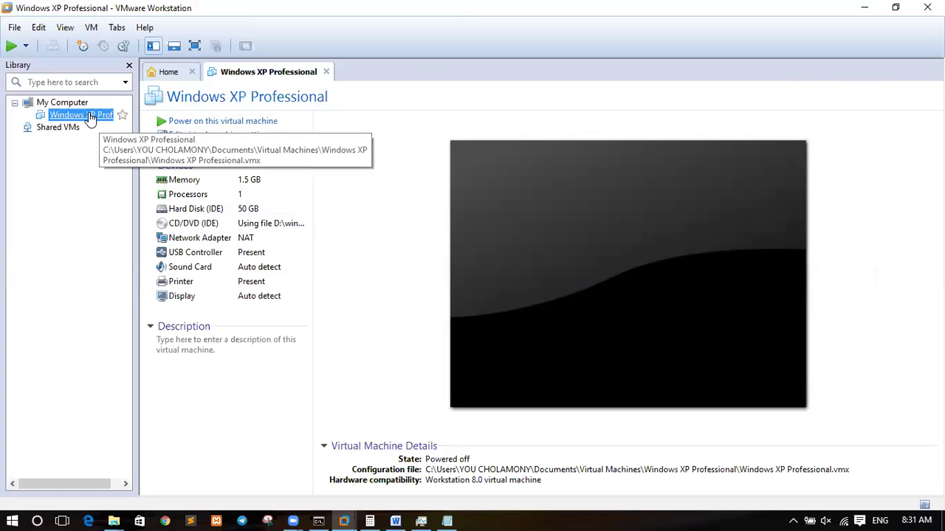
click(204, 122)
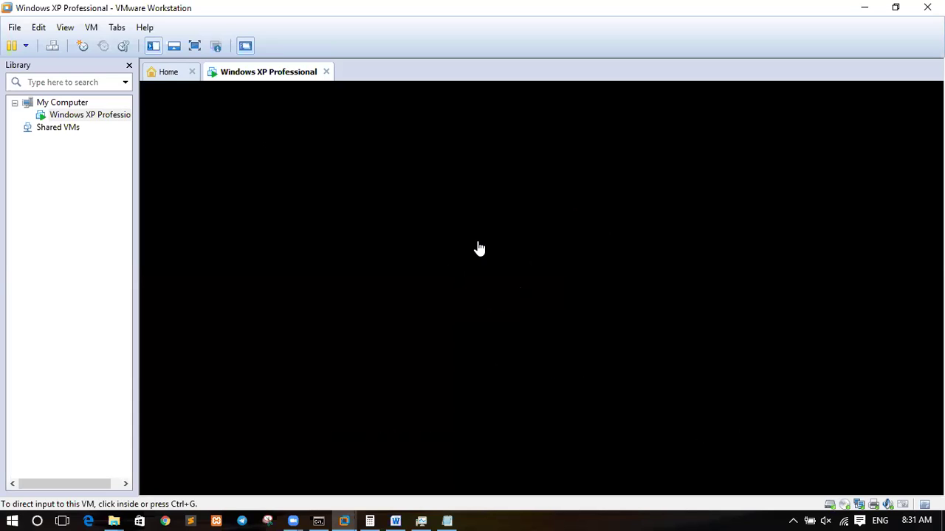
click(194, 46)
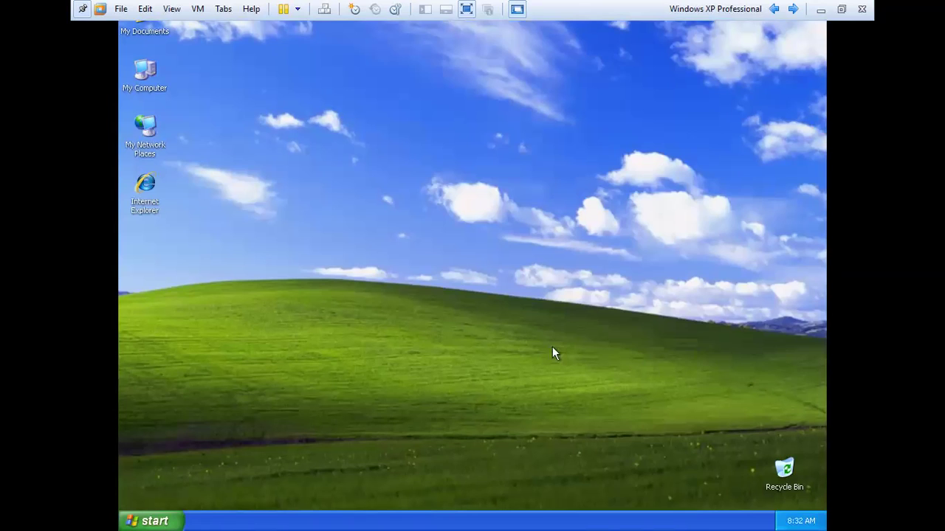
Refresh the XP desktop twice, then exit full screen back to the normal VMware window
right_click(525, 230)
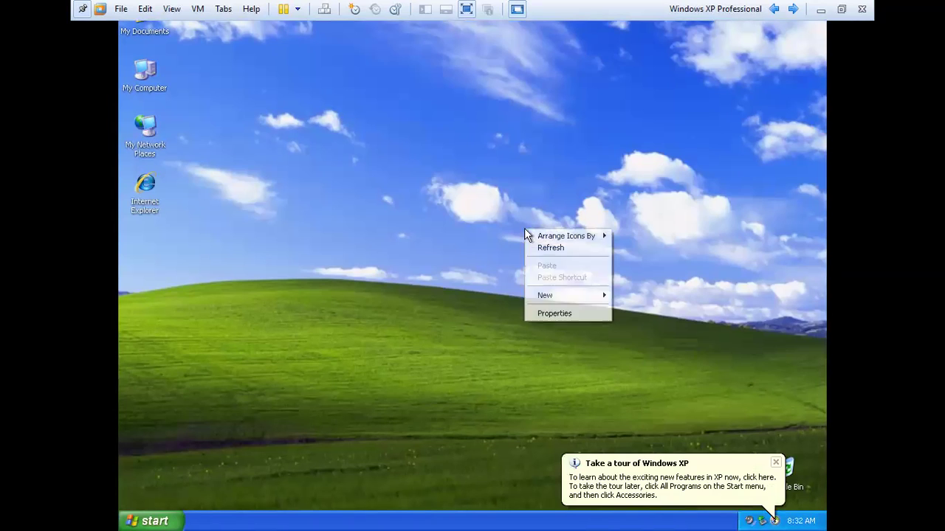
click(557, 250)
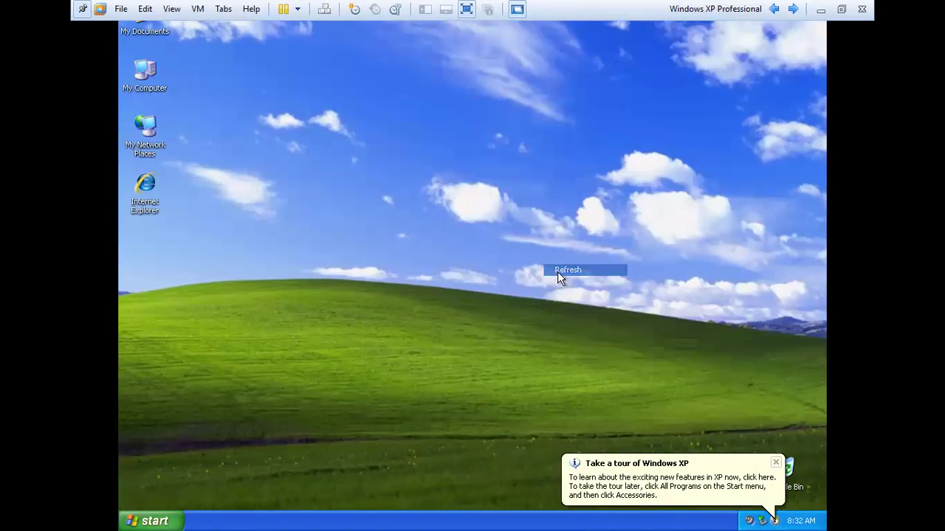
right_click(404, 195)
click(419, 216)
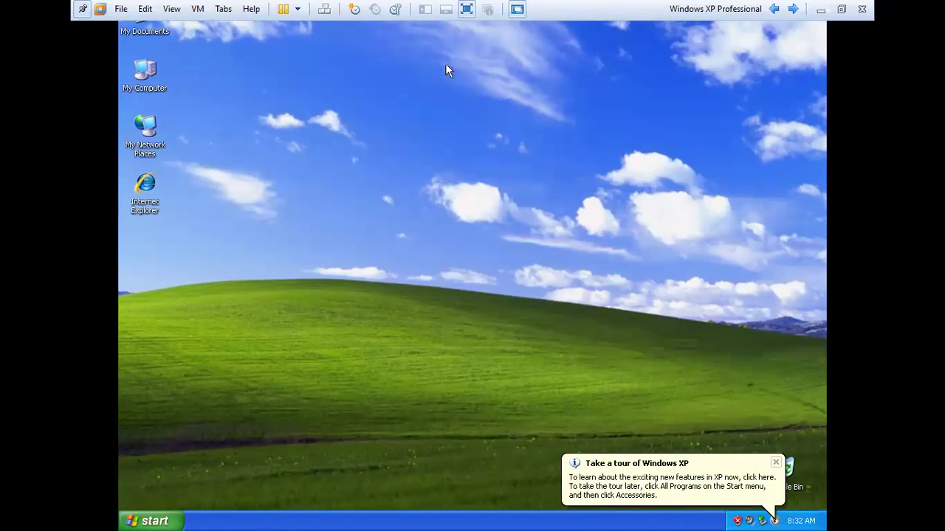
click(467, 10)
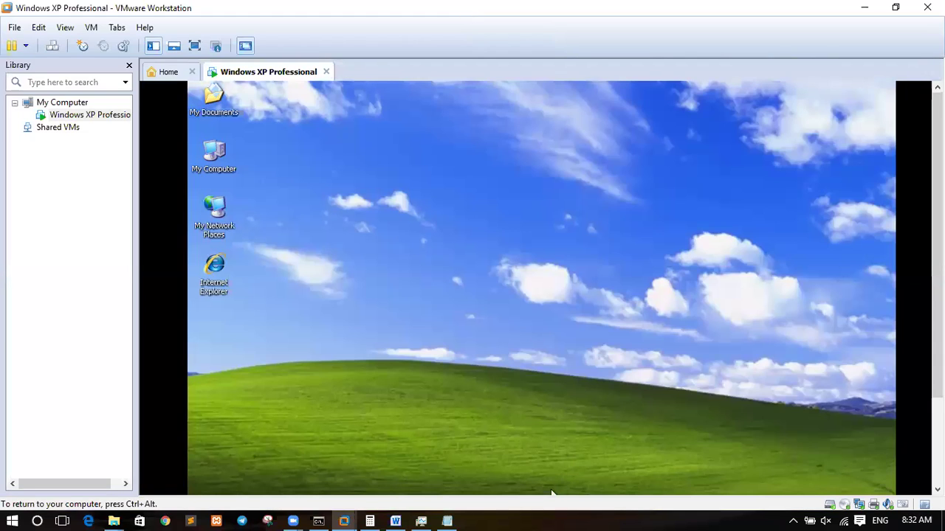